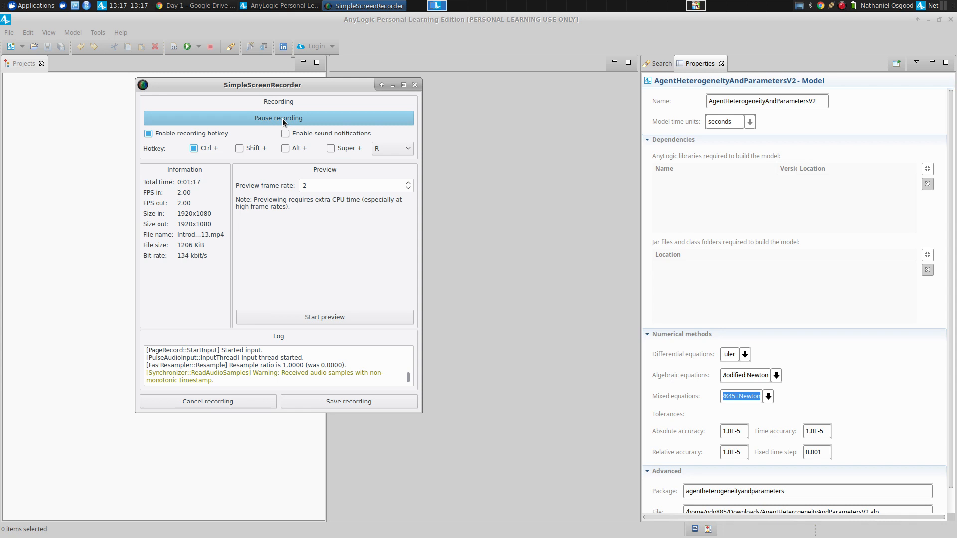
Open the recently used model GISFoodAndPAEnvironmentV5_AnyLogic8.alp.
click(394, 86)
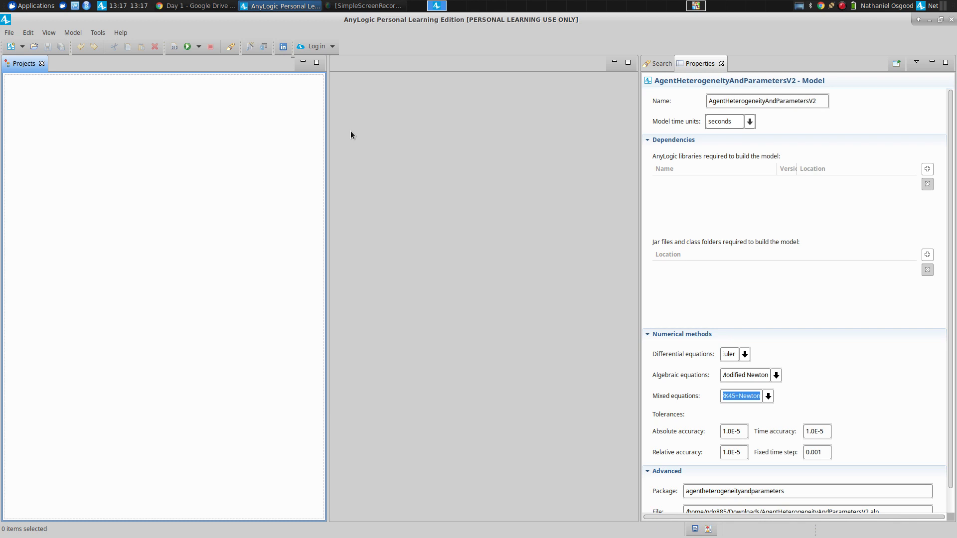
click(12, 33)
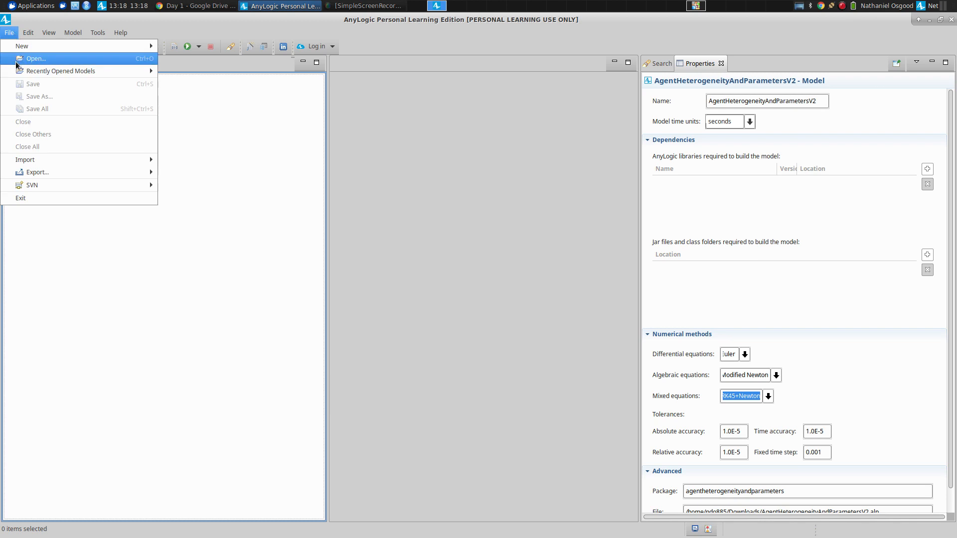
mouse_move(20, 73)
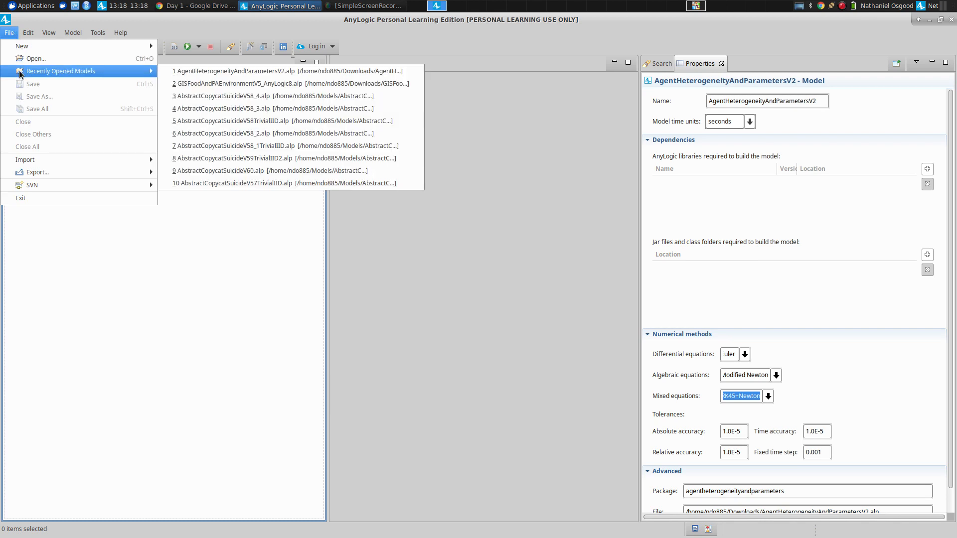
click(186, 84)
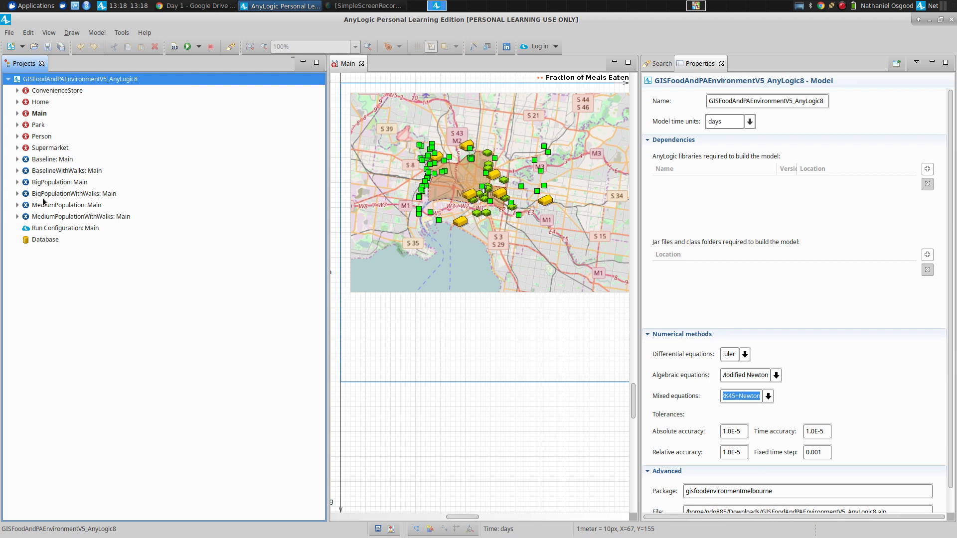
Expand the Person agent type and its events in the project tree, and open eatMealEvent in the diagram.
click(17, 136)
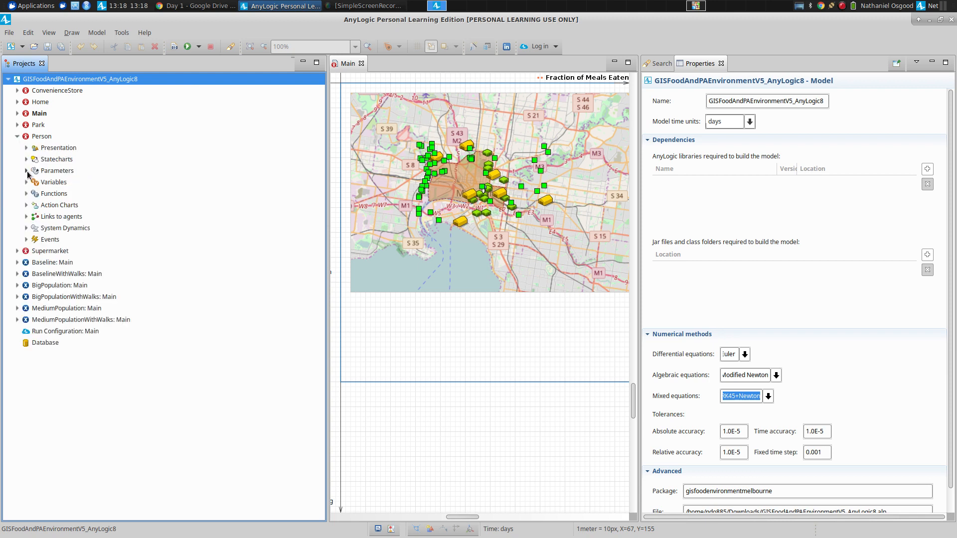
click(26, 239)
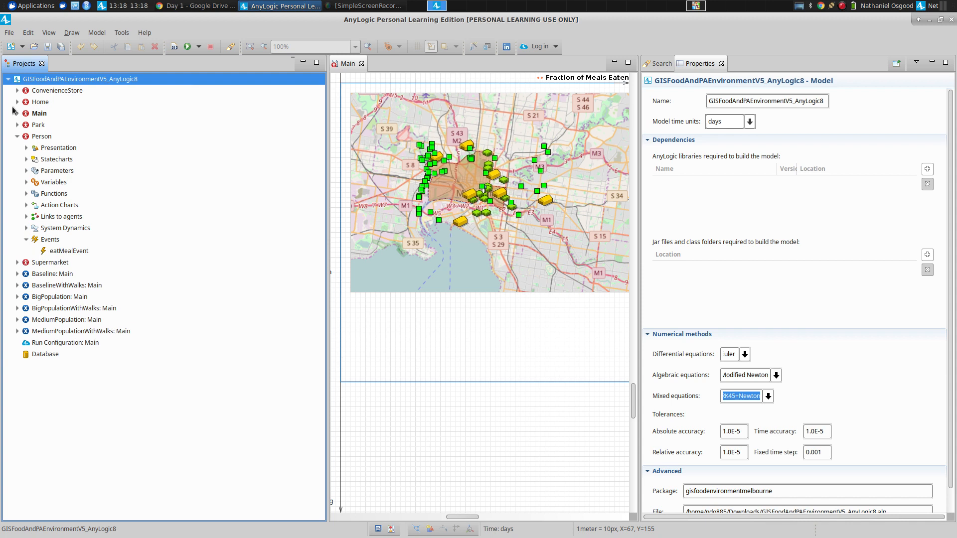
double_click(62, 252)
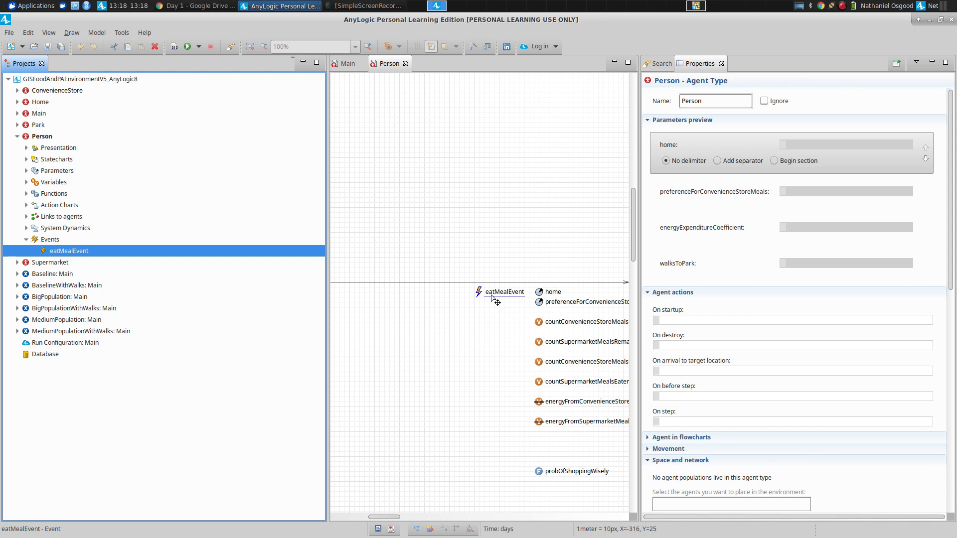
Expand the Person agent's presentation elements and show the properties of oval and oval1.
click(26, 148)
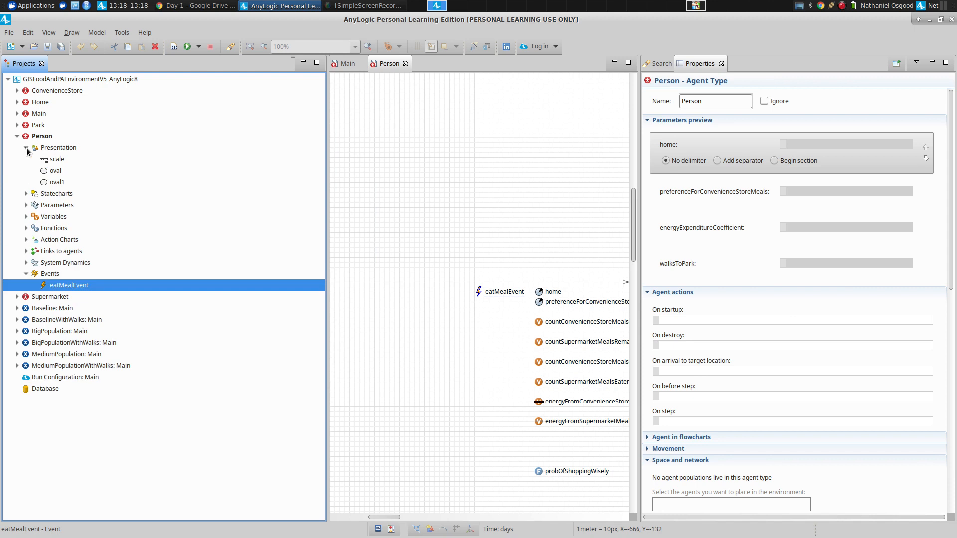
click(50, 172)
click(57, 183)
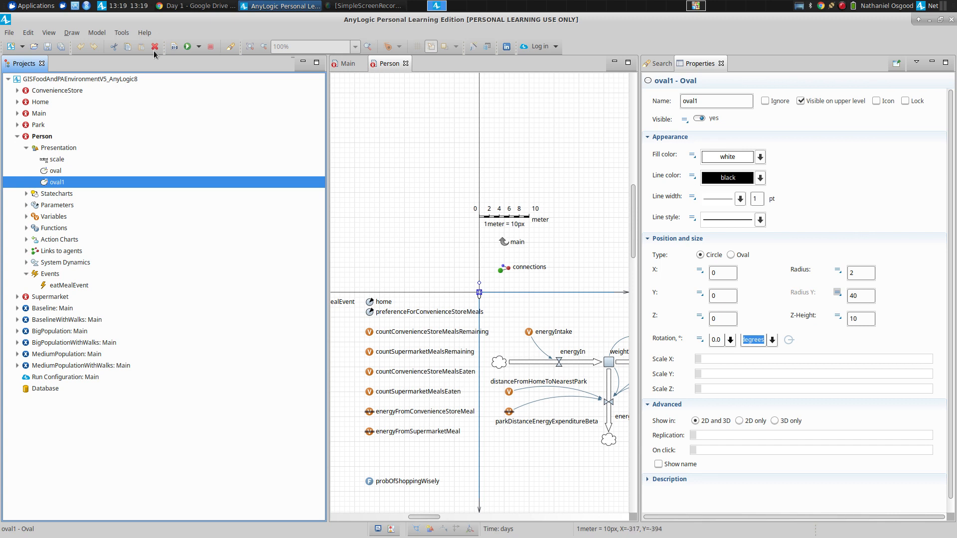
Open the Main, Baseline, Home and ConvenienceStore editors from the project tree, and return to Main.
double_click(33, 114)
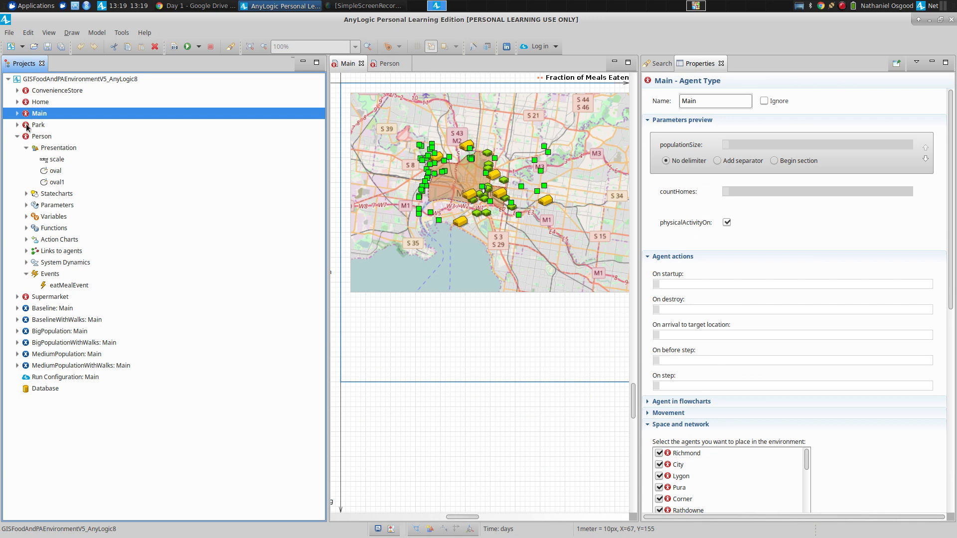
double_click(27, 312)
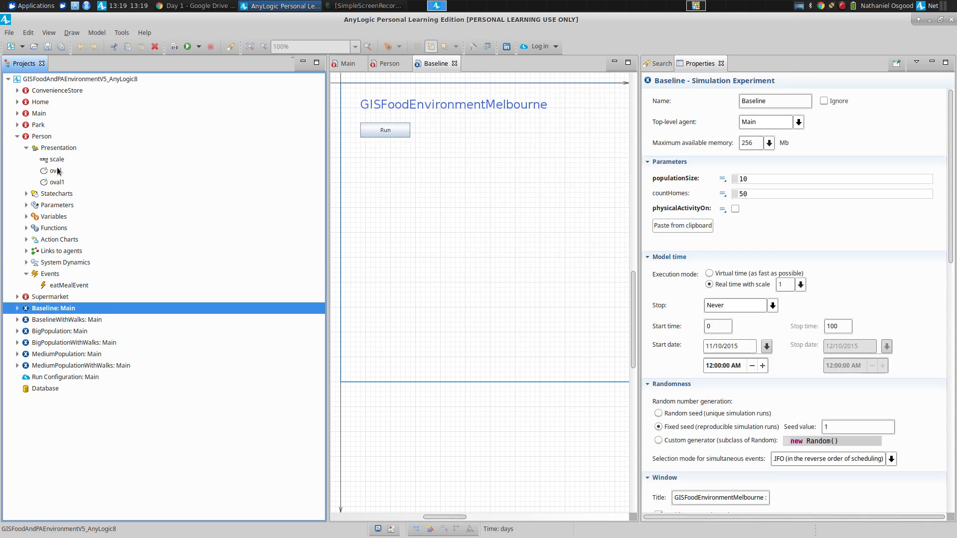
click(33, 104)
double_click(33, 103)
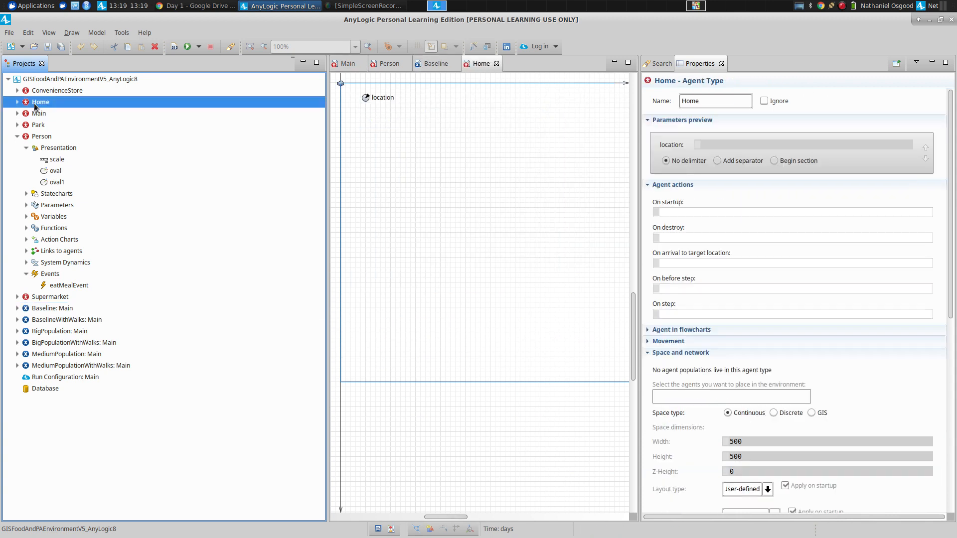
double_click(37, 91)
double_click(38, 113)
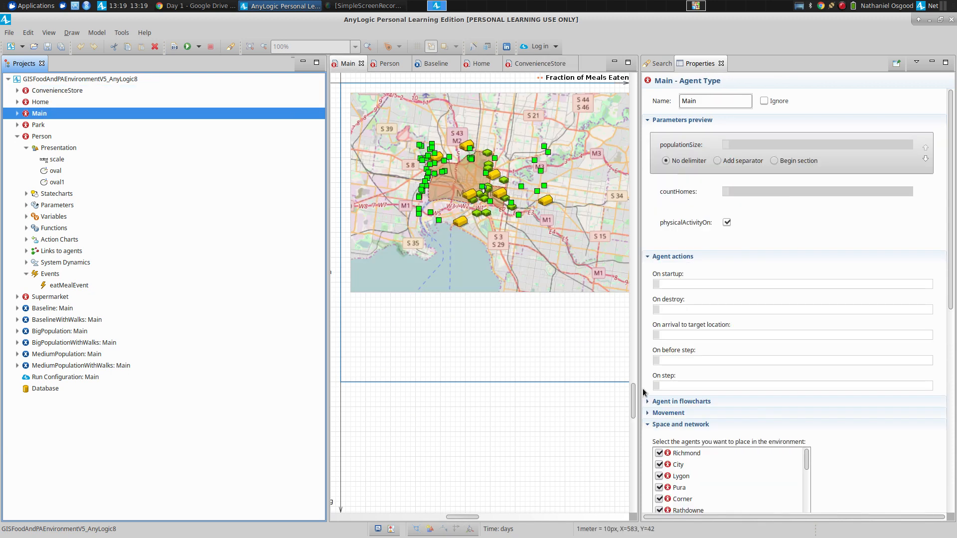
Widen the properties area and show the settings of the homes population in the Main diagram.
drag(634, 401, 634, 361)
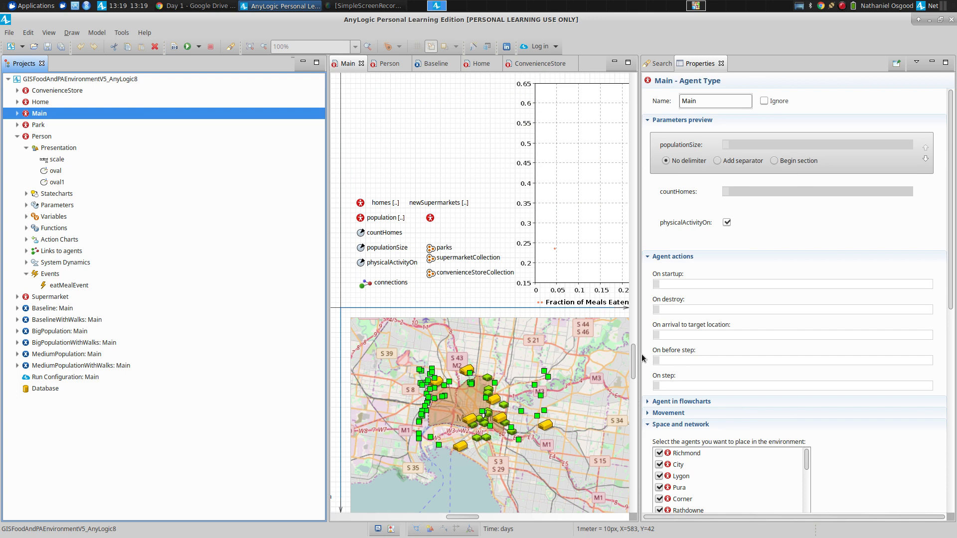
drag(643, 359, 732, 359)
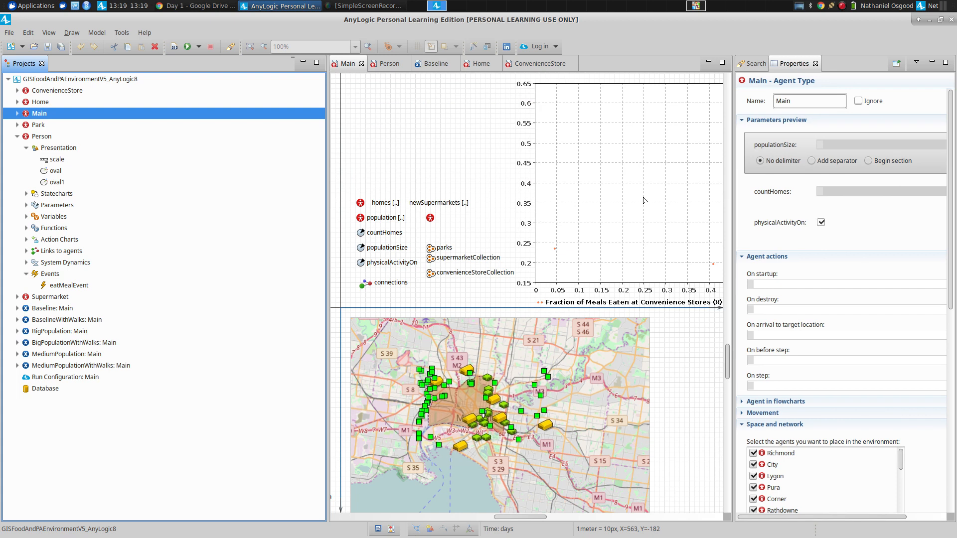
drag(728, 362, 729, 337)
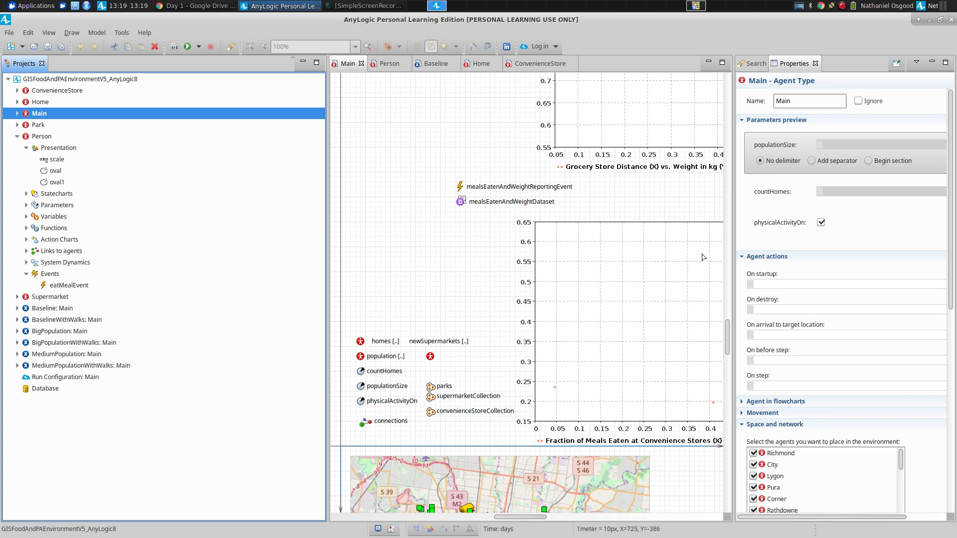
drag(733, 261, 542, 278)
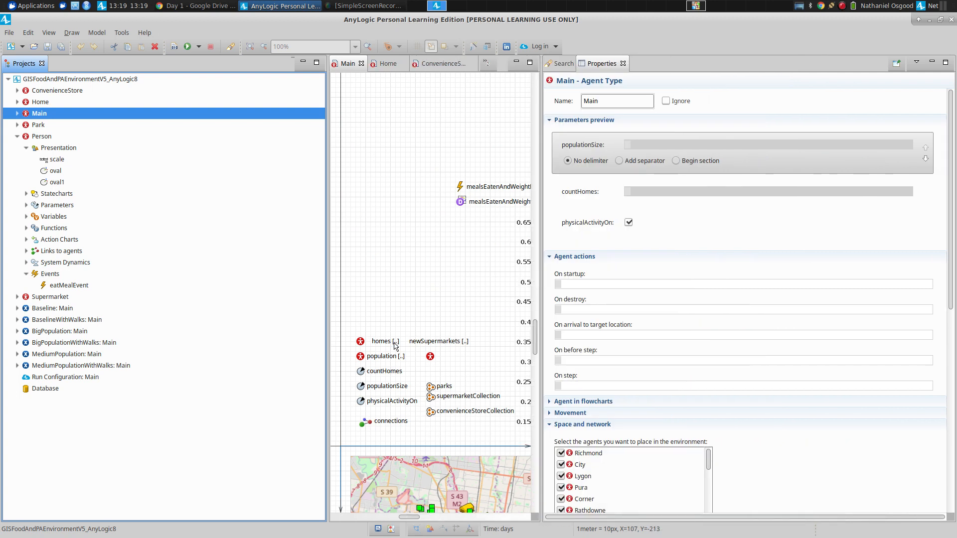
click(360, 342)
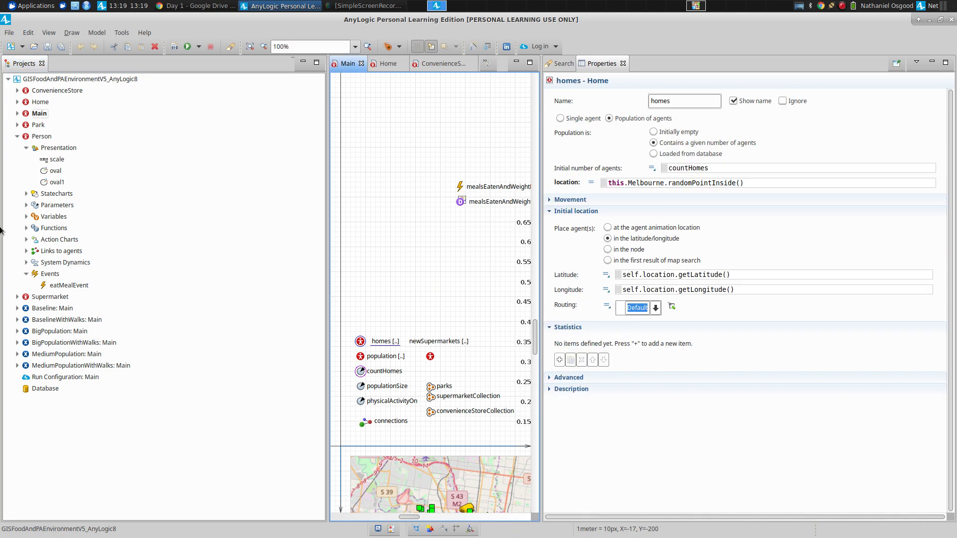
Show the properties of the Person agent's eatMealEvent event and its home parameter.
click(59, 286)
double_click(65, 286)
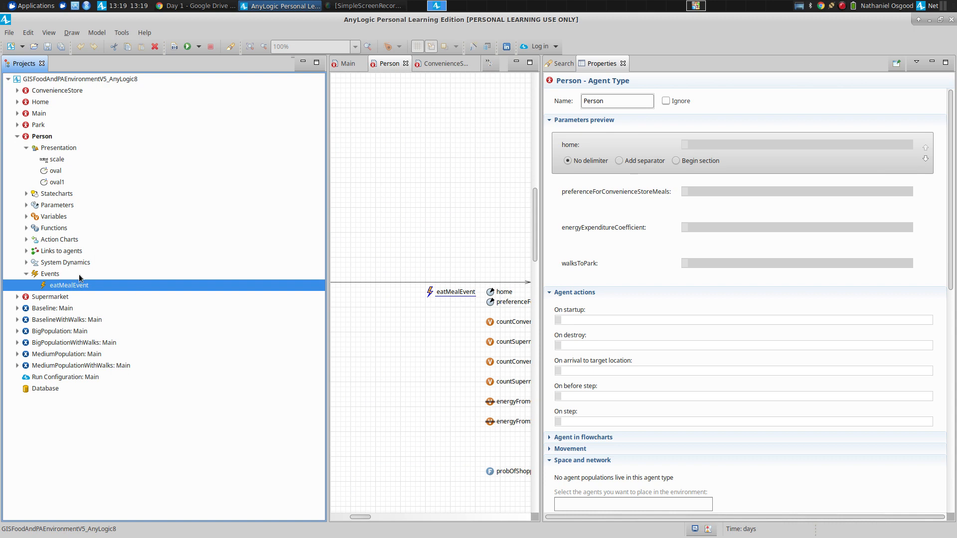
click(430, 293)
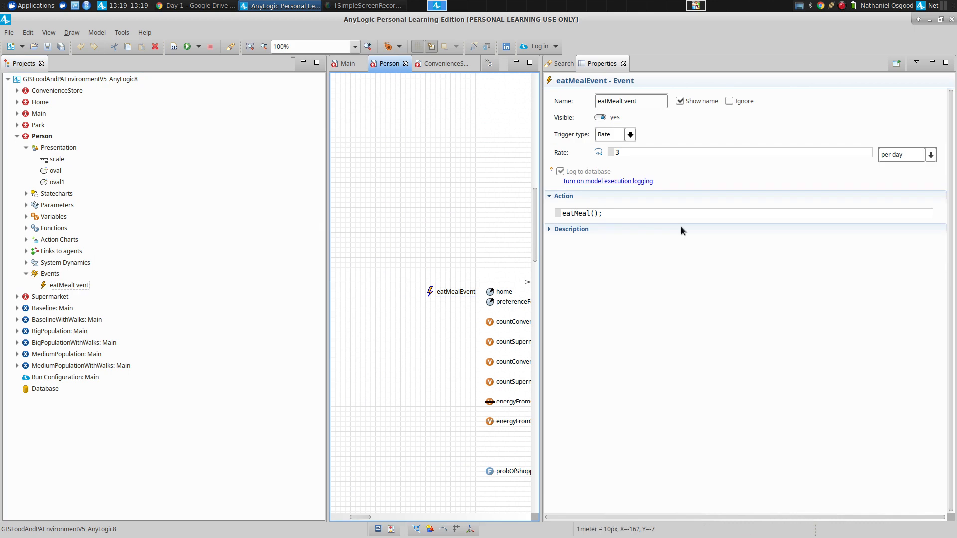
click(598, 67)
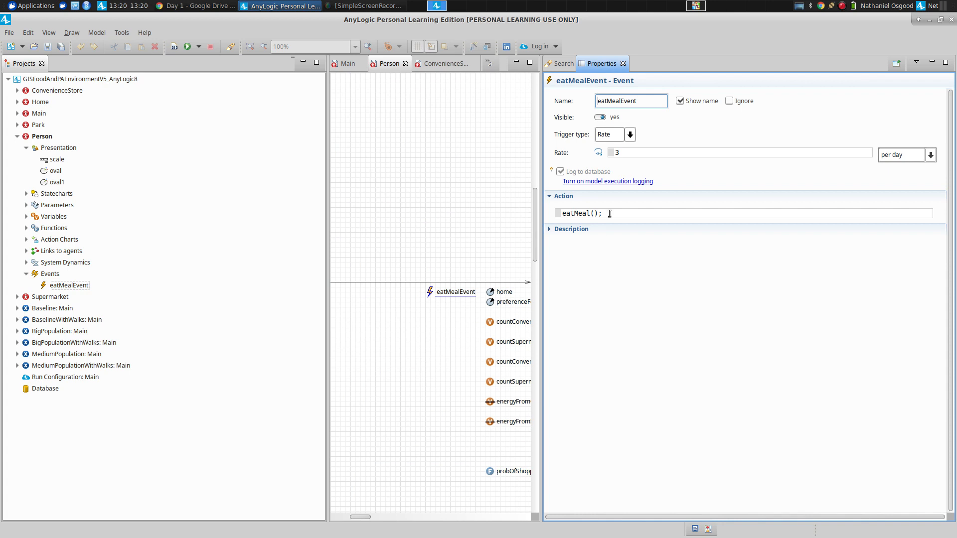
click(491, 294)
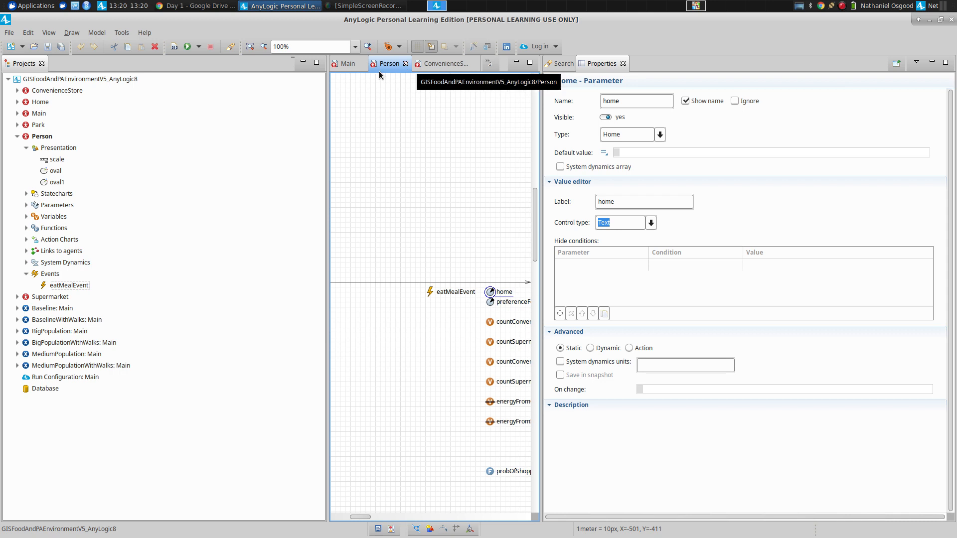
Close and reopen the Person diagram, and examine the energyIntake variable's initial value and type options.
click(404, 64)
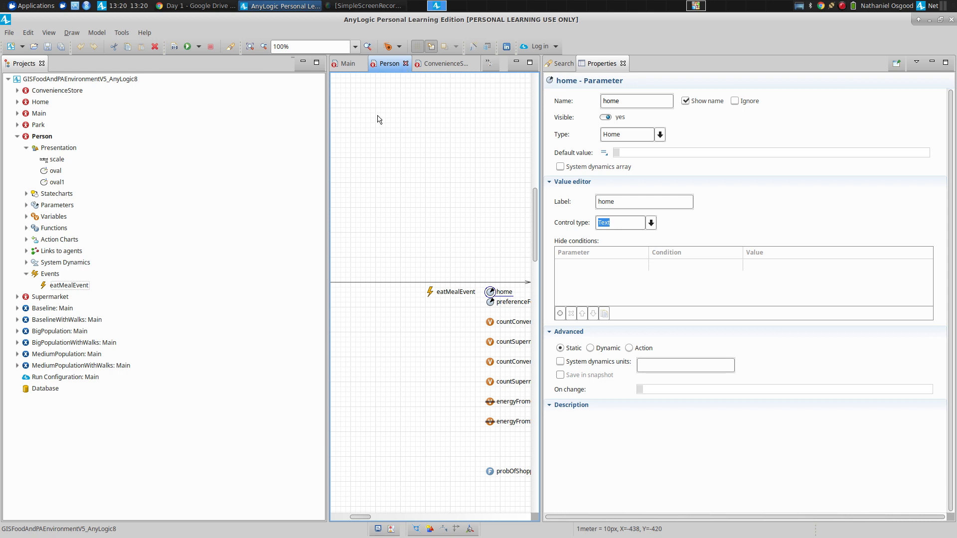
double_click(34, 138)
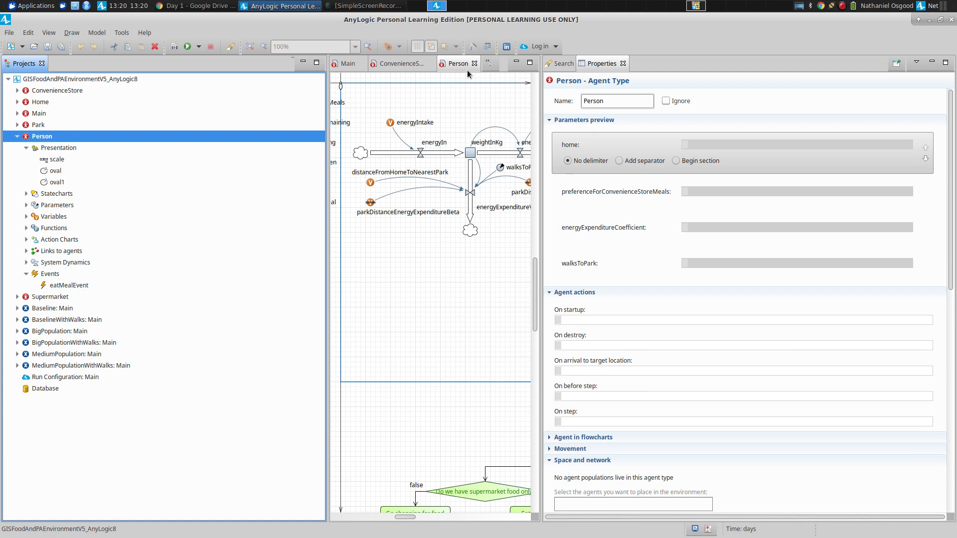
click(390, 124)
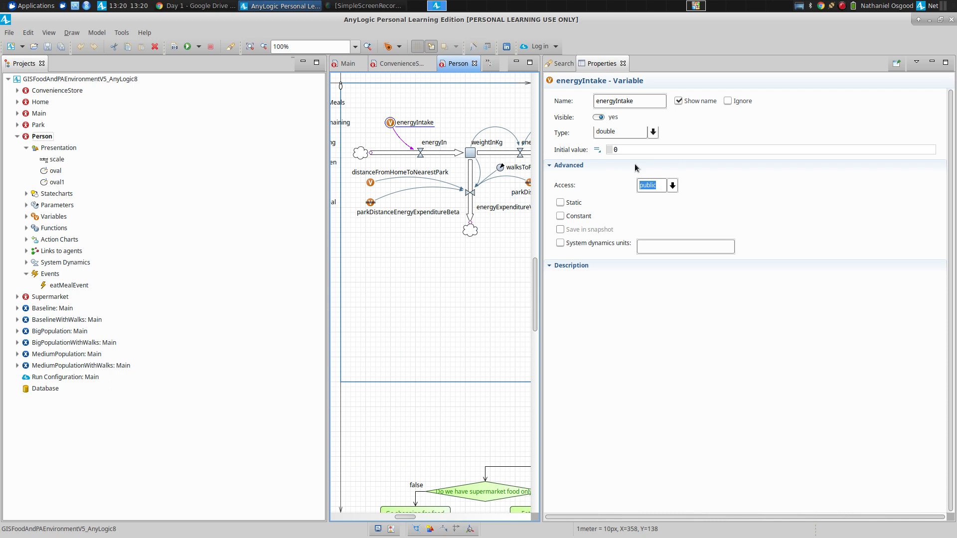
click(625, 147)
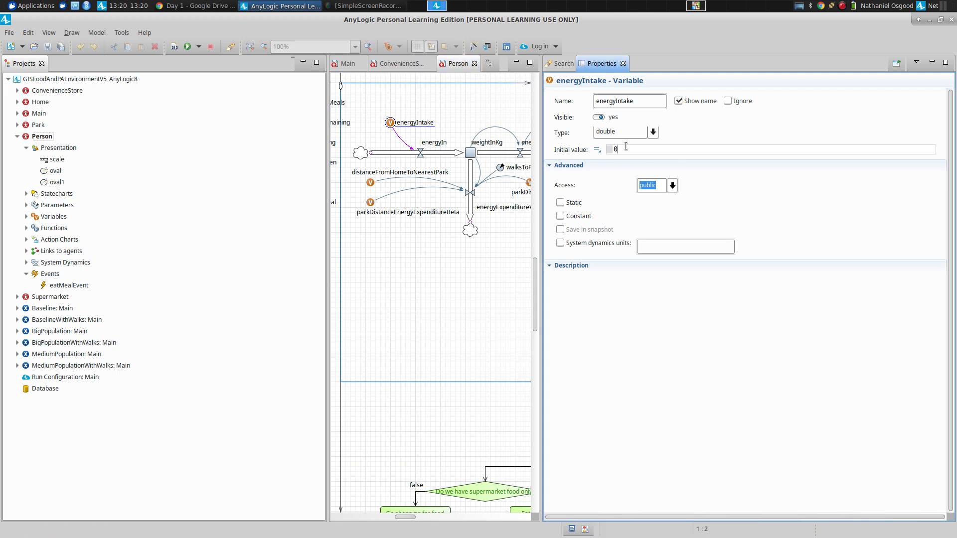
drag(625, 149, 589, 152)
click(653, 132)
click(672, 130)
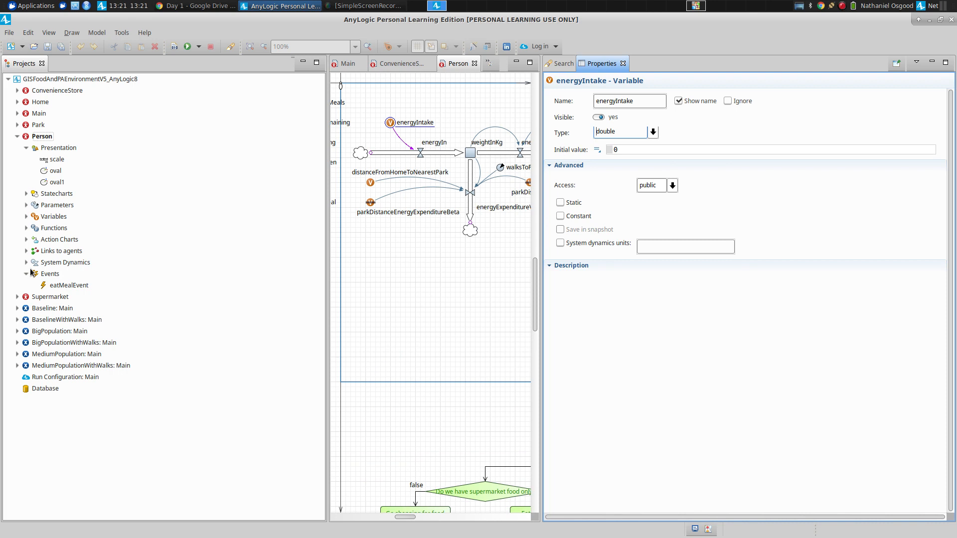
Examine the properties of the weightInKg stock and the energyExpenditureViaPhysicalActivity flow.
click(474, 155)
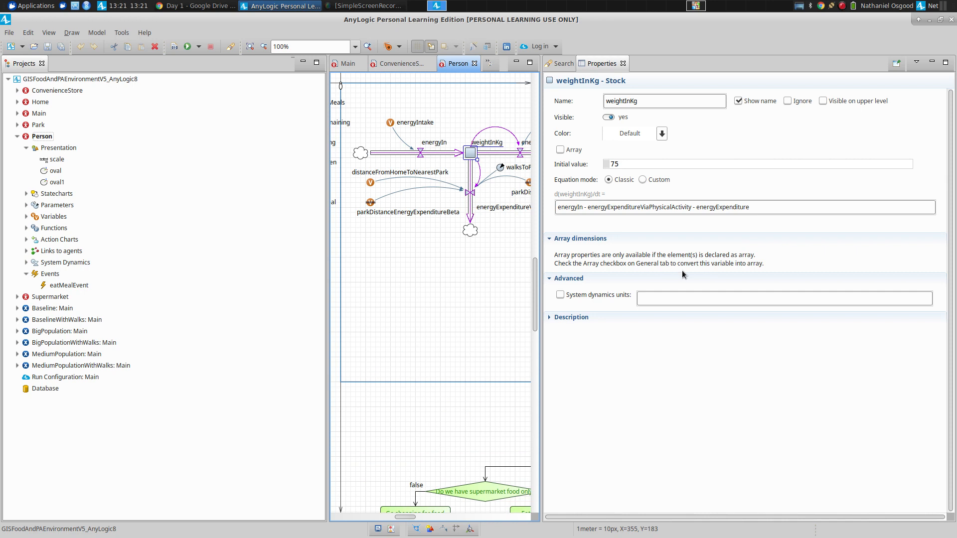
click(591, 322)
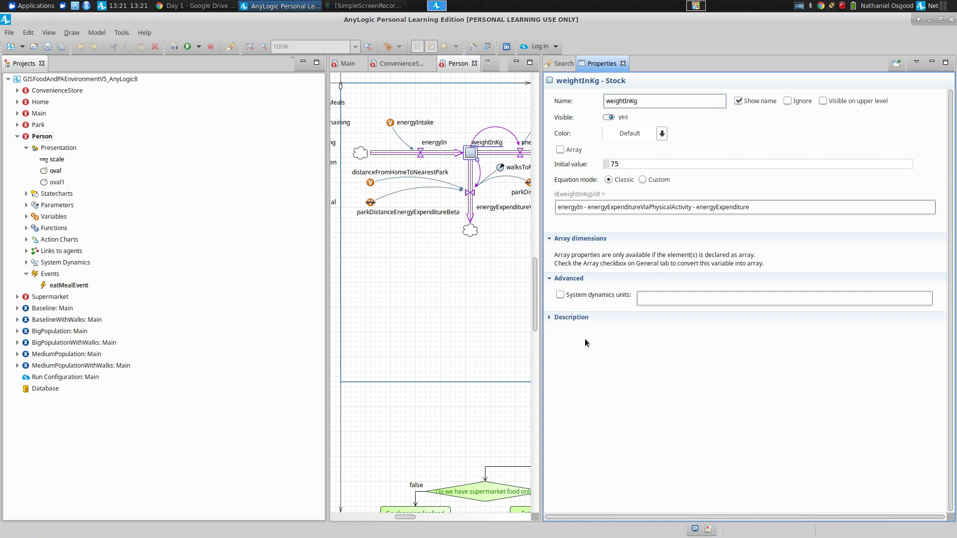
click(551, 317)
click(469, 192)
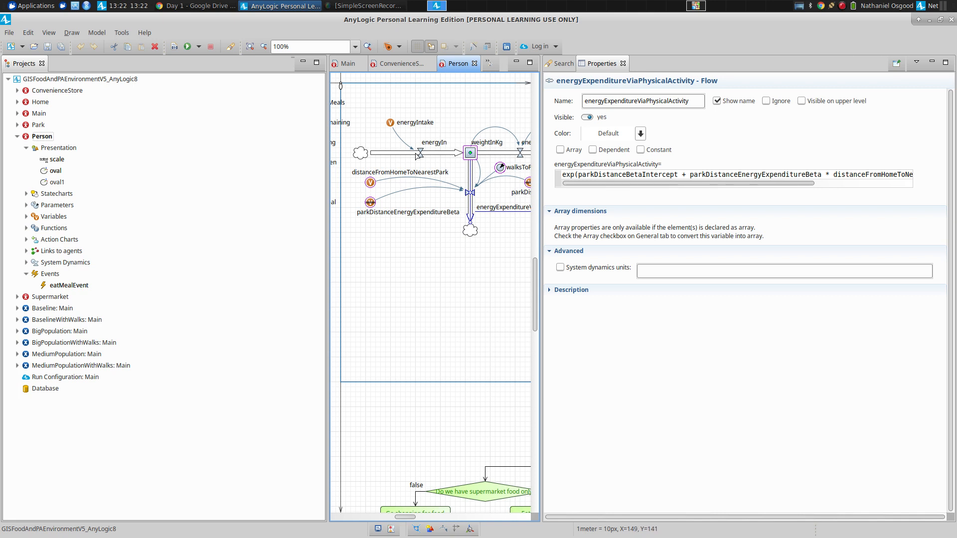
Try ignoring the energyIntake and distanceFromHomeToNearestPark variables together, restore both, and clear the selection.
click(369, 183)
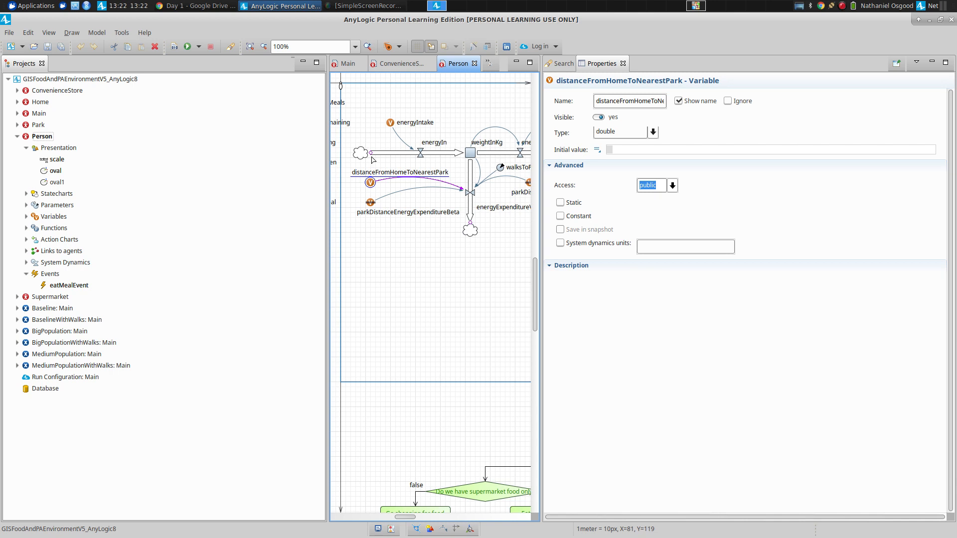
shift+click(391, 128)
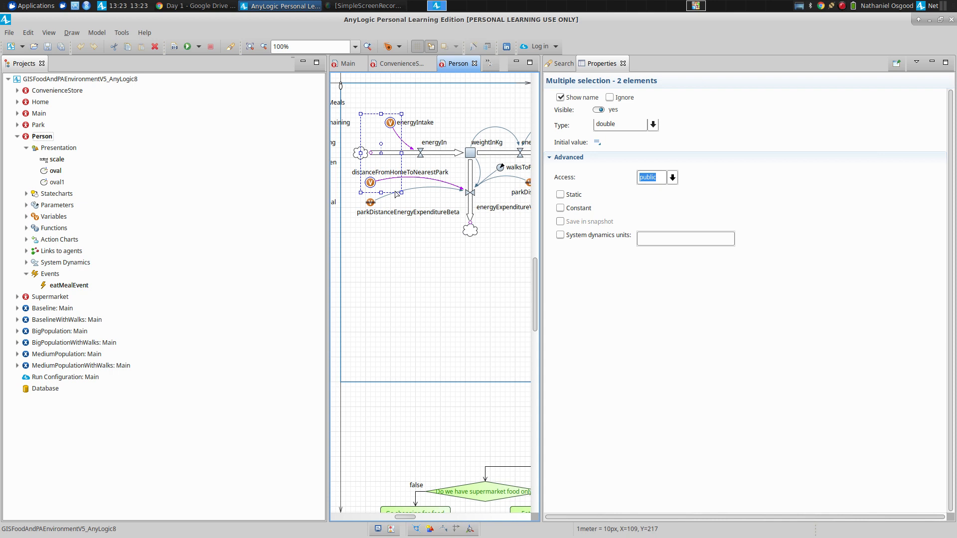
click(609, 98)
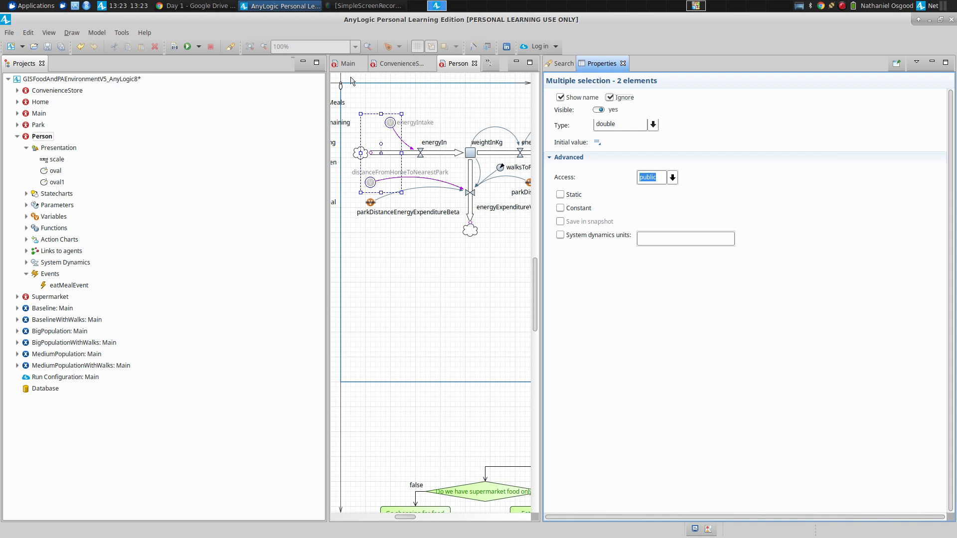
click(611, 99)
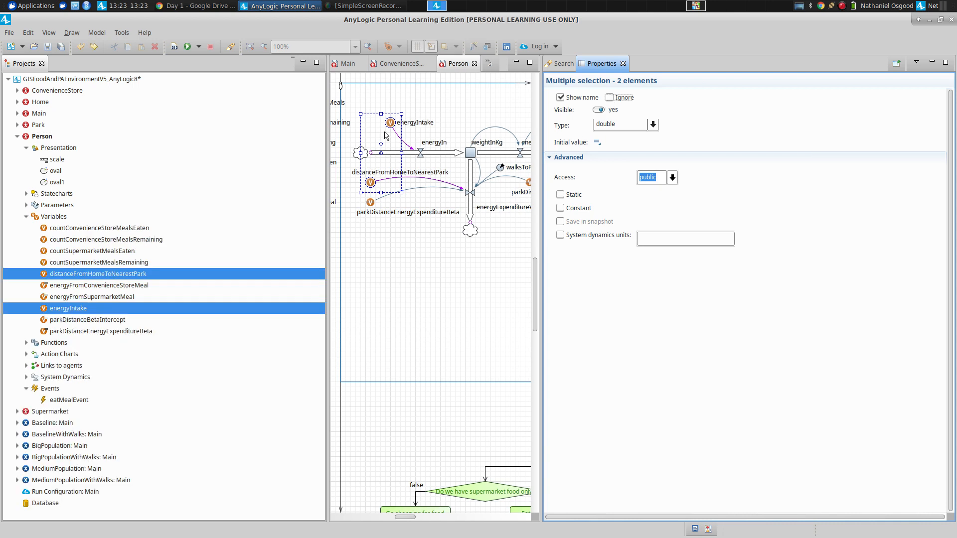
click(462, 90)
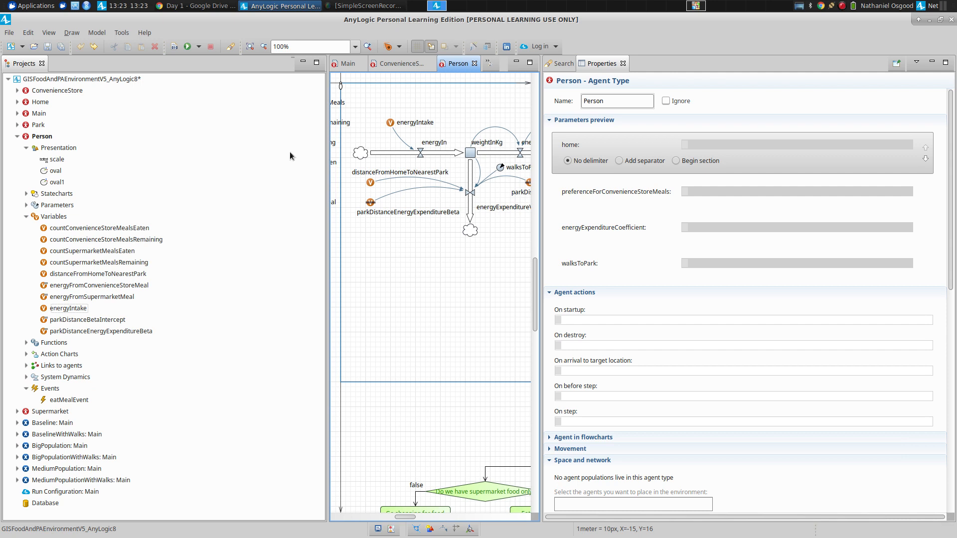
Show the properties of the Person diagram's distanceFromHomeToNearestPark variable and save the model.
click(370, 183)
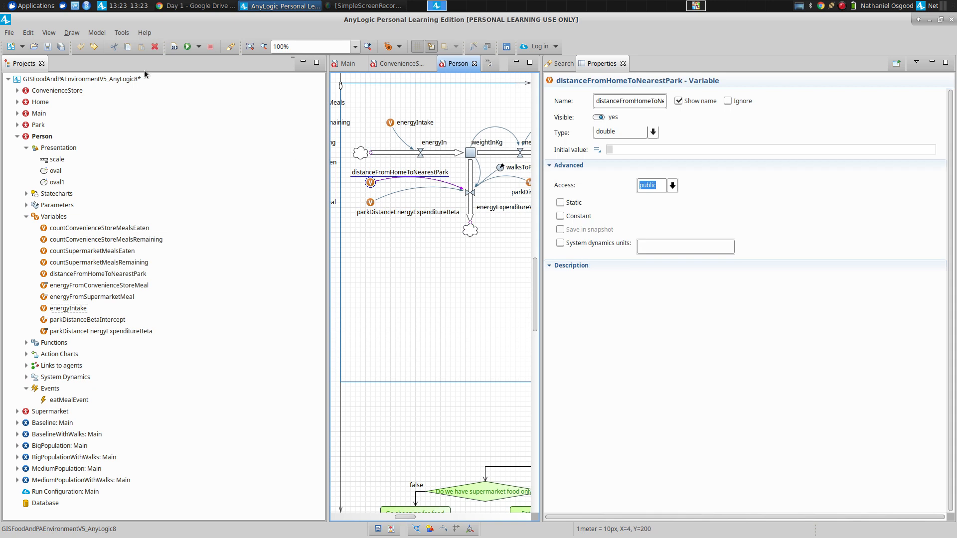
click(48, 48)
click(561, 65)
click(613, 64)
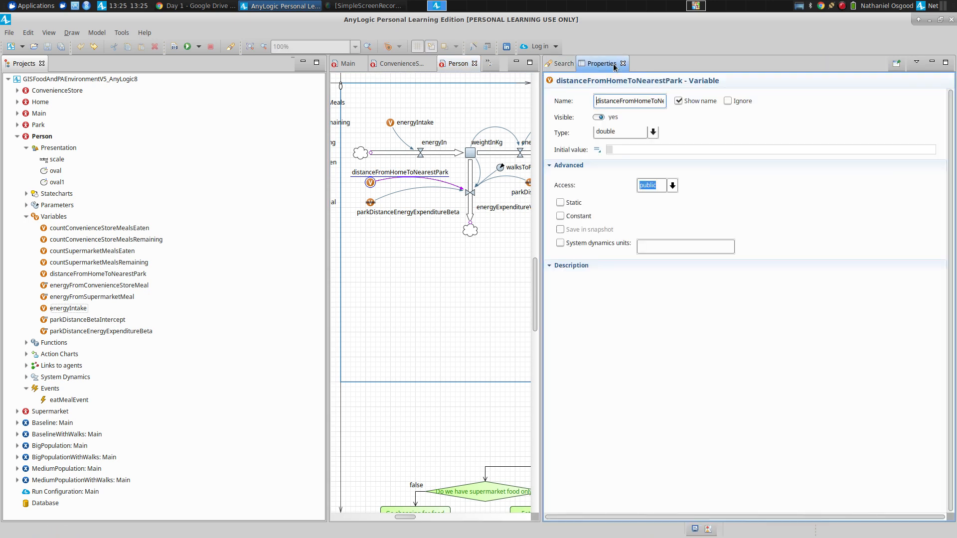
Maximize and restore the Properties view, and do the same with the Person diagram while examining its statechart and eatMeal action chart.
double_click(598, 65)
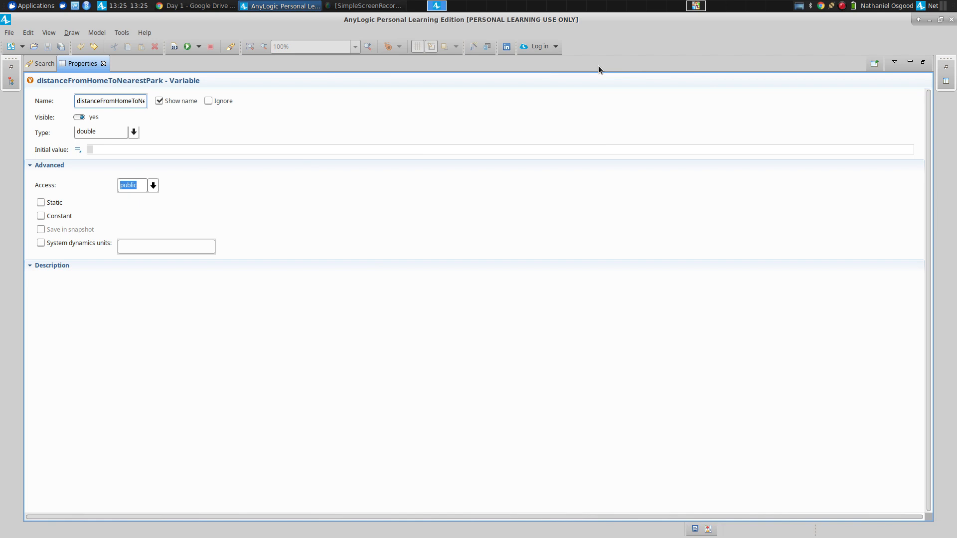
double_click(84, 61)
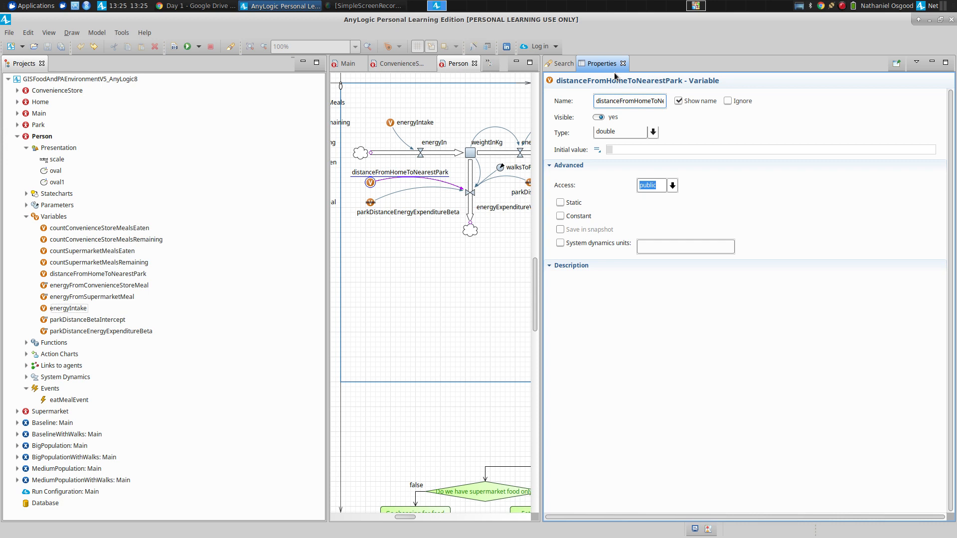
double_click(453, 66)
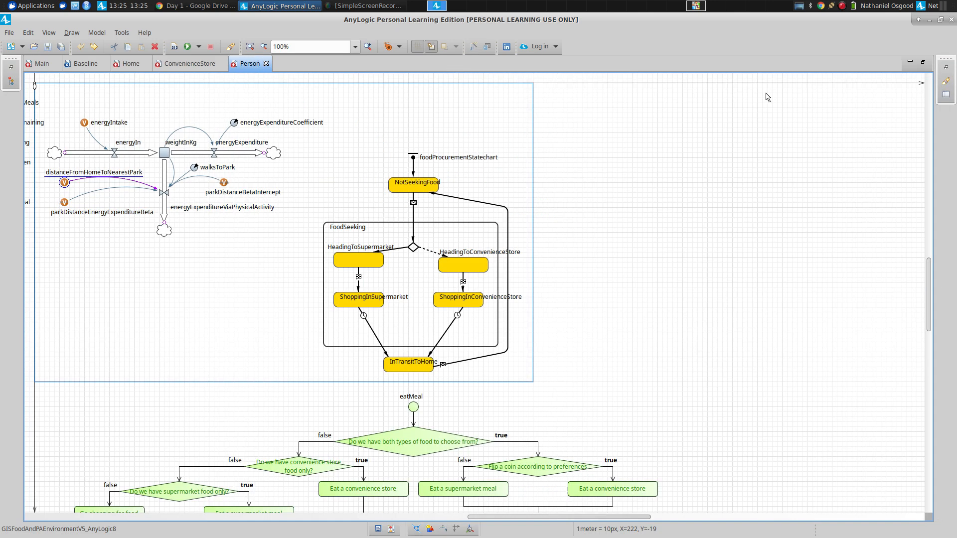
mouse_move(928, 281)
mouse_down()
mouse_move(930, 318)
mouse_move(929, 289)
mouse_up()
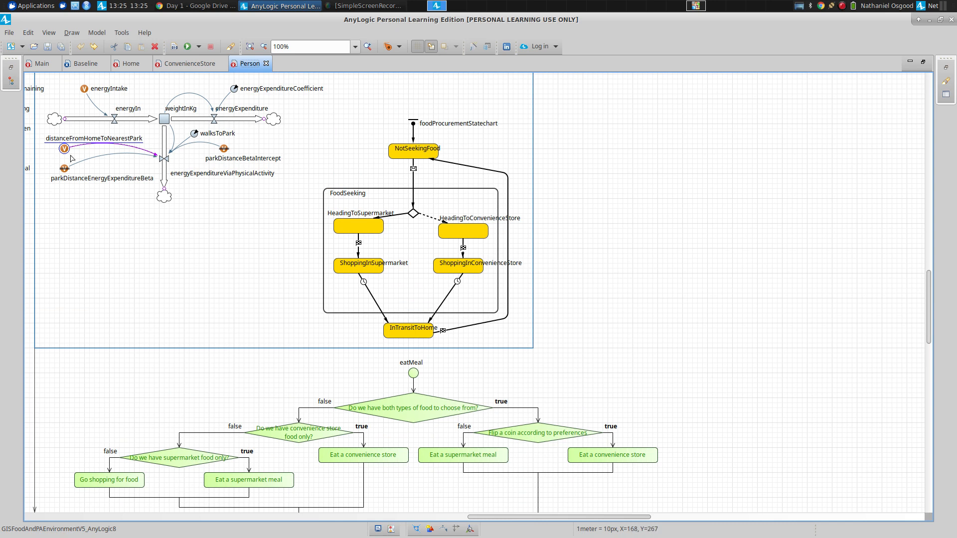
double_click(247, 66)
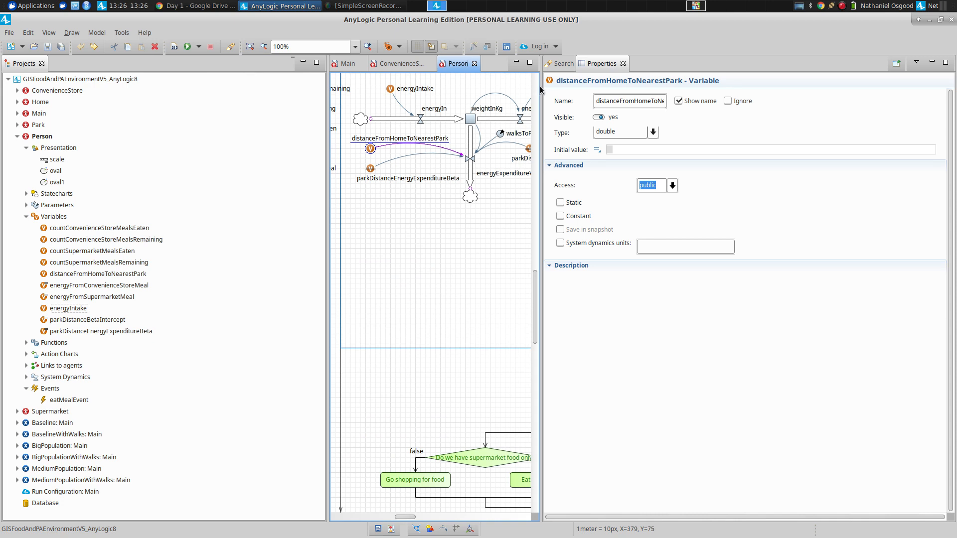
Maximize the Main diagram, examine its charts, agent populations and map, and restore it to normal size.
double_click(348, 65)
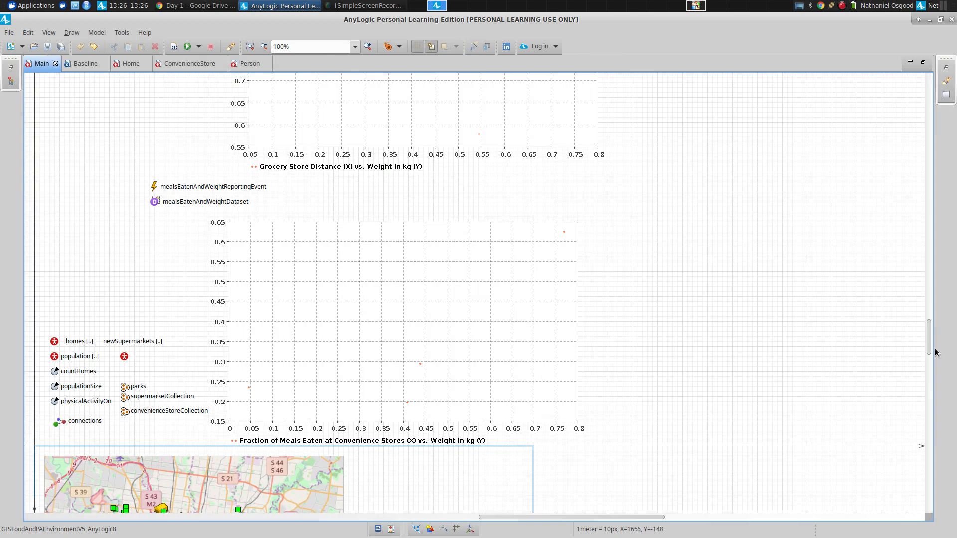
drag(930, 345, 568, 264)
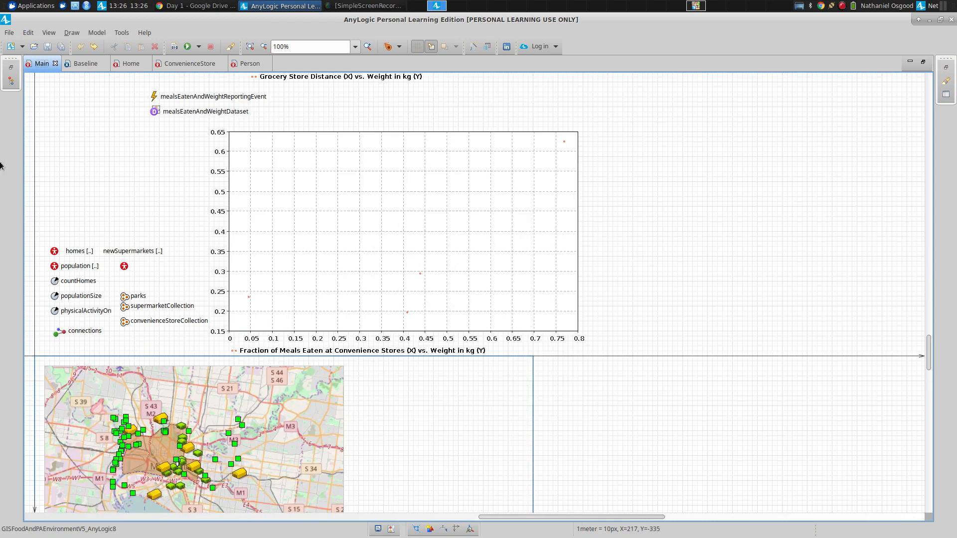
double_click(41, 64)
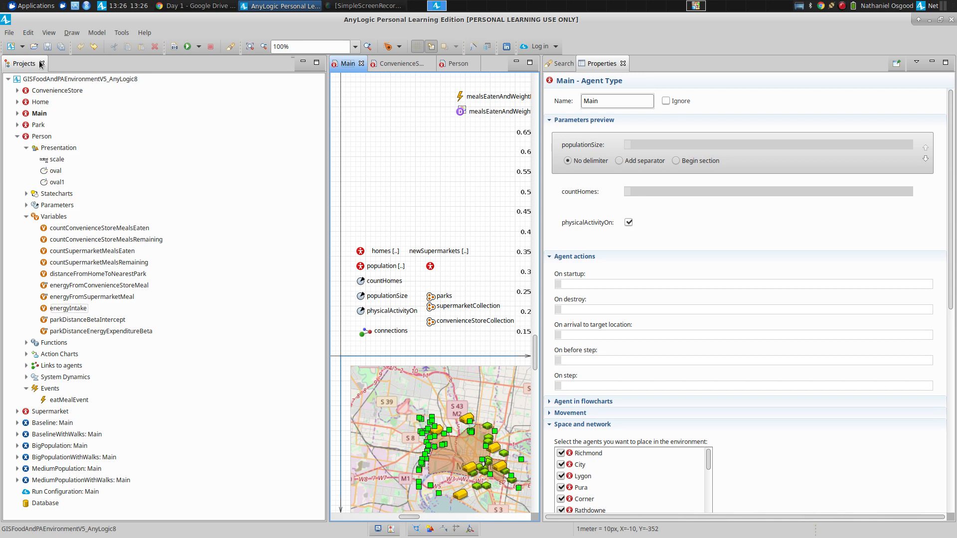
Close the Properties view, select homes, population and countHomes in turn on Main, and reopen Properties for countHomes.
click(623, 64)
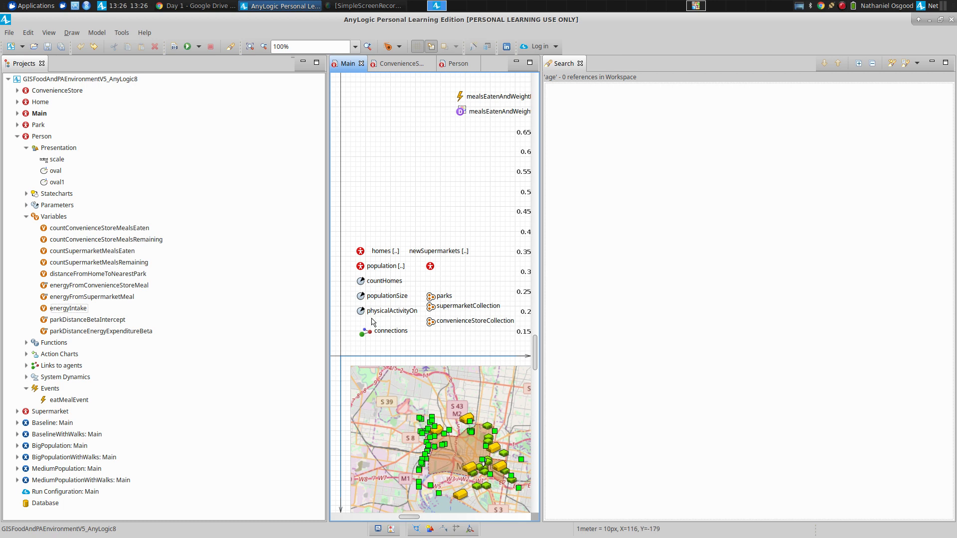
click(362, 252)
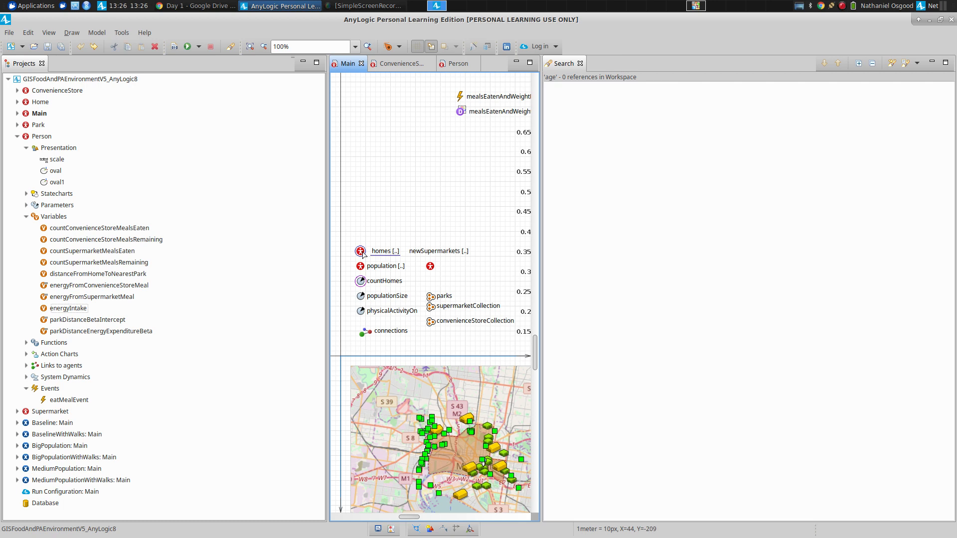
click(360, 267)
click(362, 284)
click(49, 35)
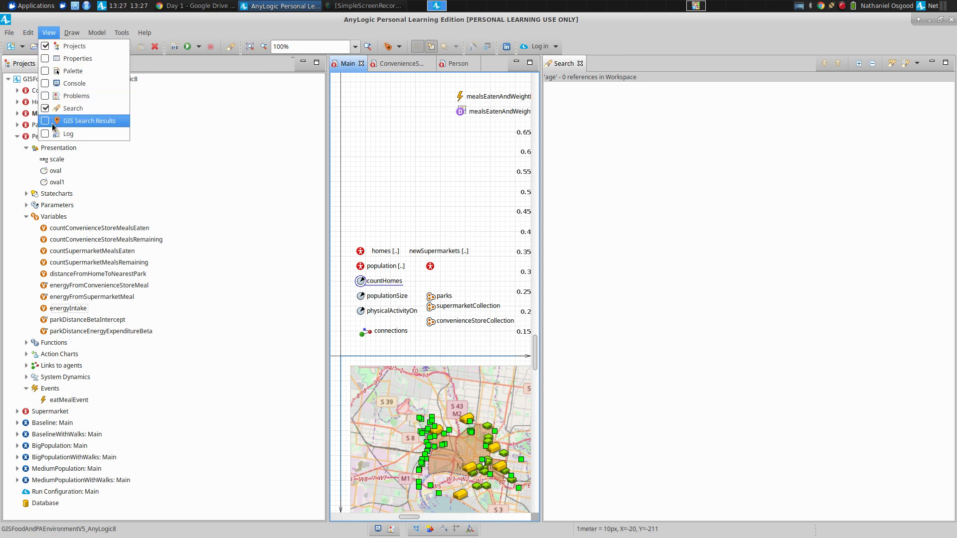
click(46, 62)
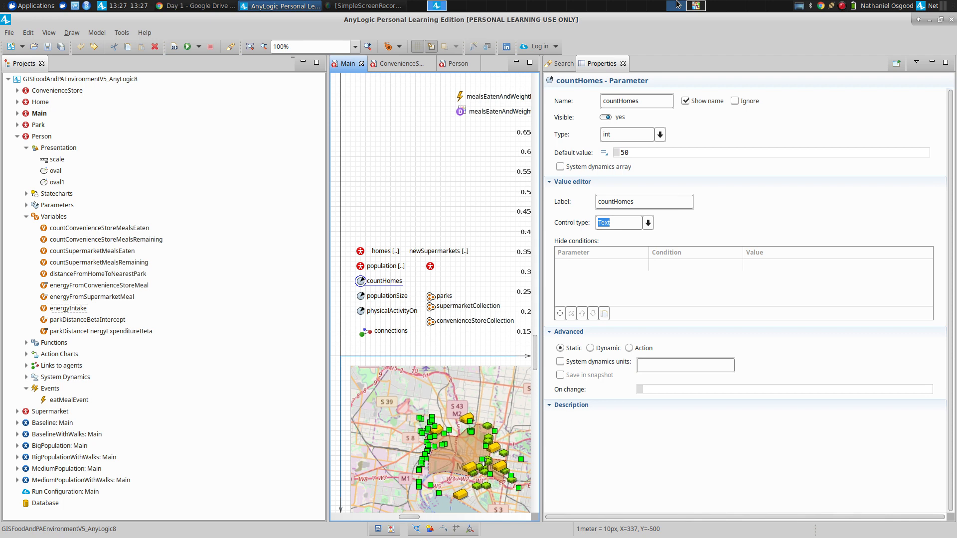
Try hiding and showing the Properties view twice, leaving the countHomes parameter's properties displayed.
click(623, 63)
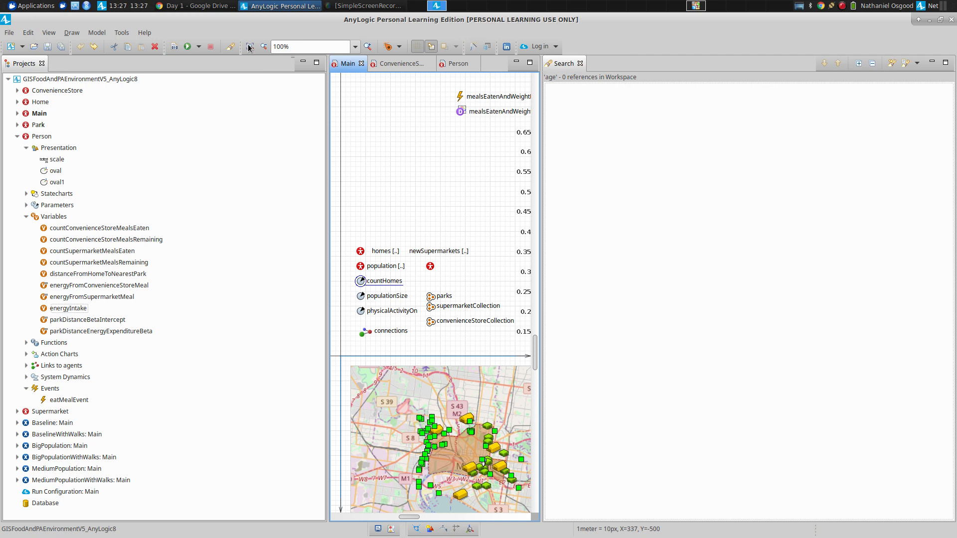
click(49, 32)
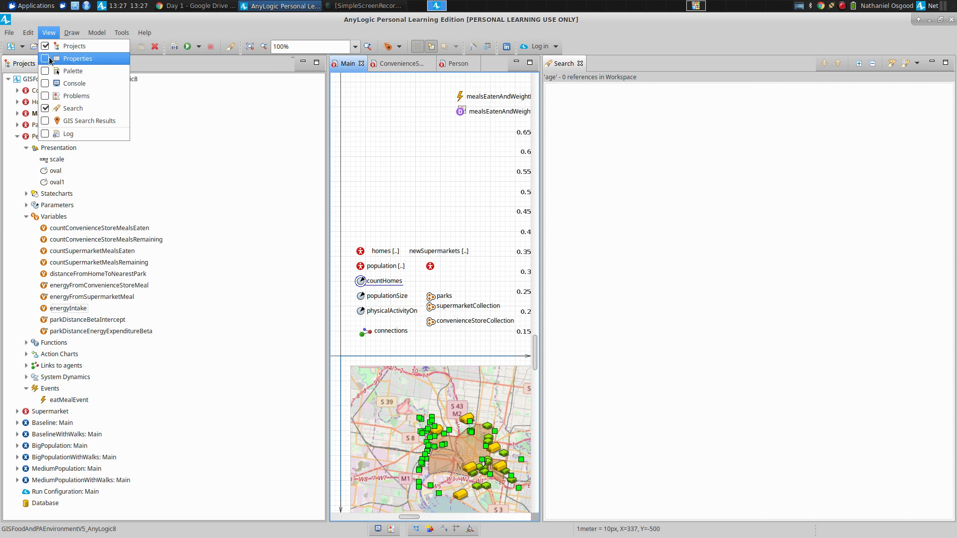
click(75, 59)
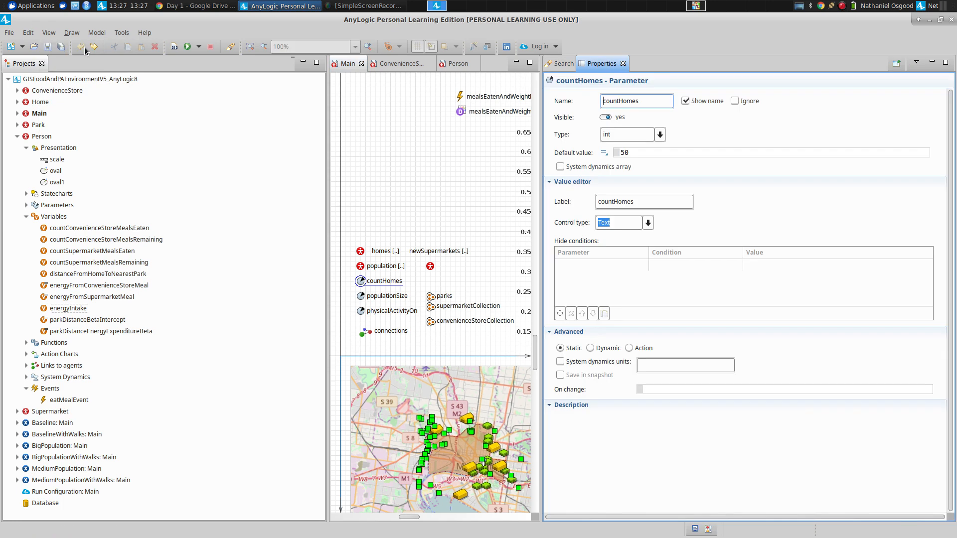
click(49, 32)
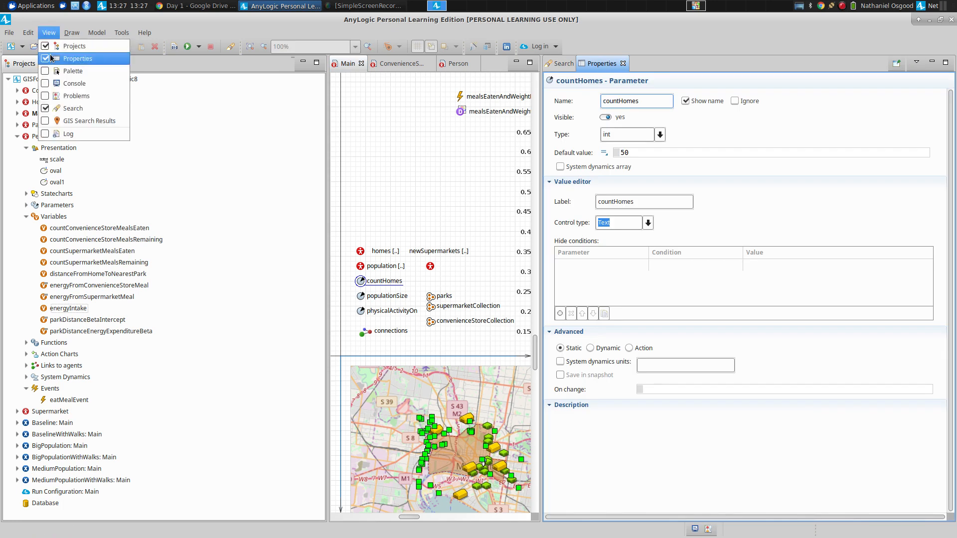
click(50, 58)
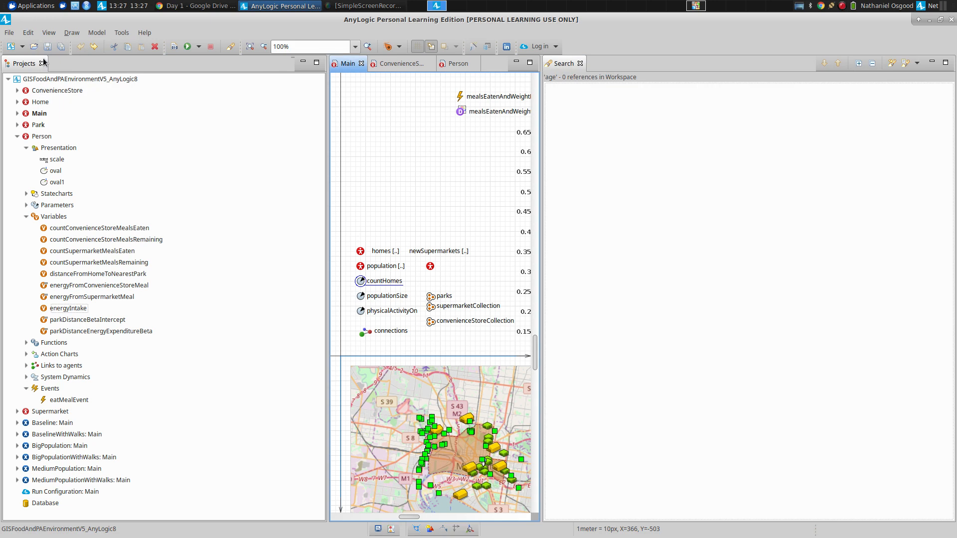
click(49, 34)
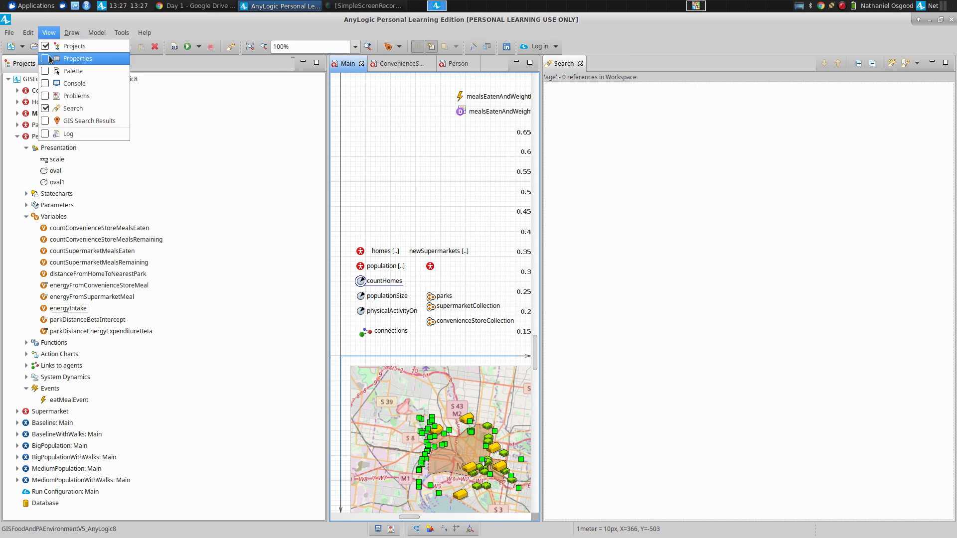
click(49, 59)
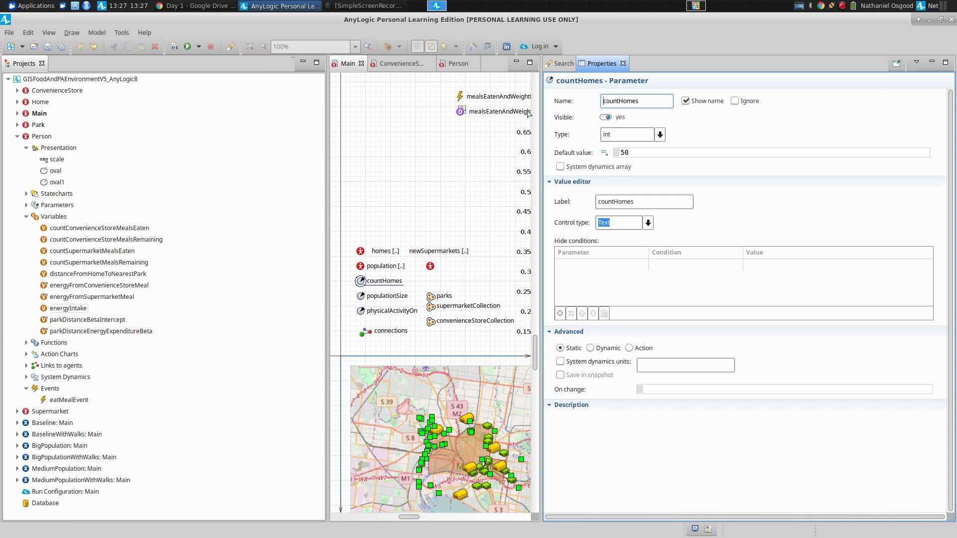
Show the Palette and browse its Agent, System Dynamics, Fluid Library and Road Traffic Library elements, returning to Agent.
click(57, 33)
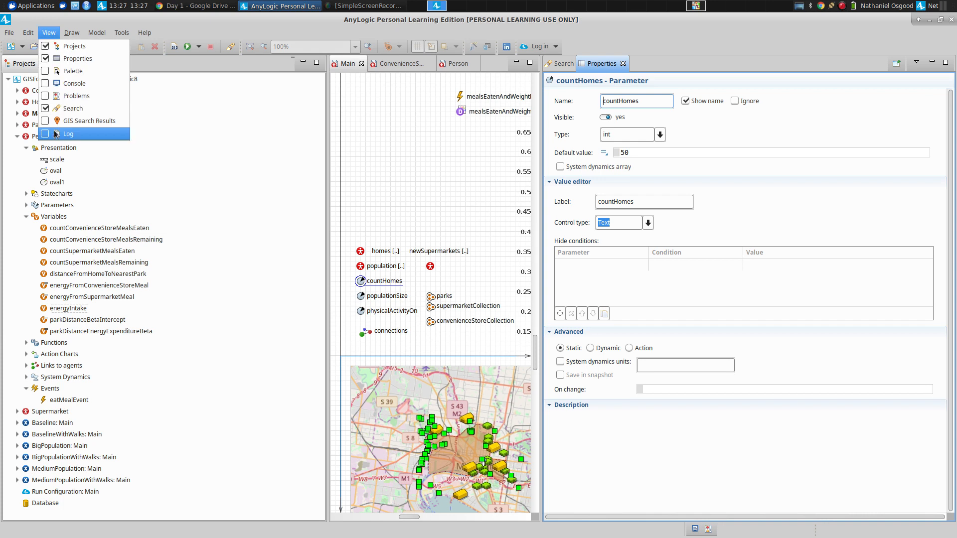
click(63, 73)
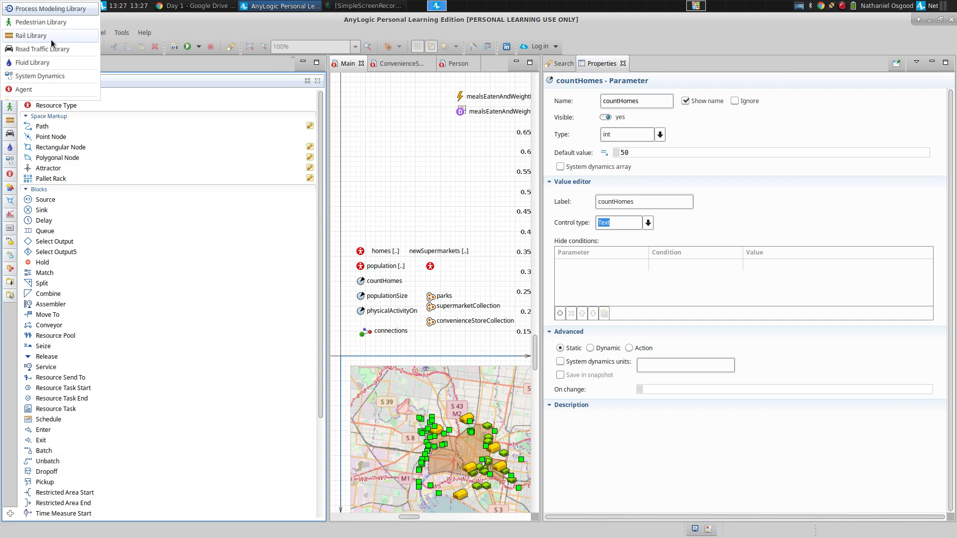
click(43, 90)
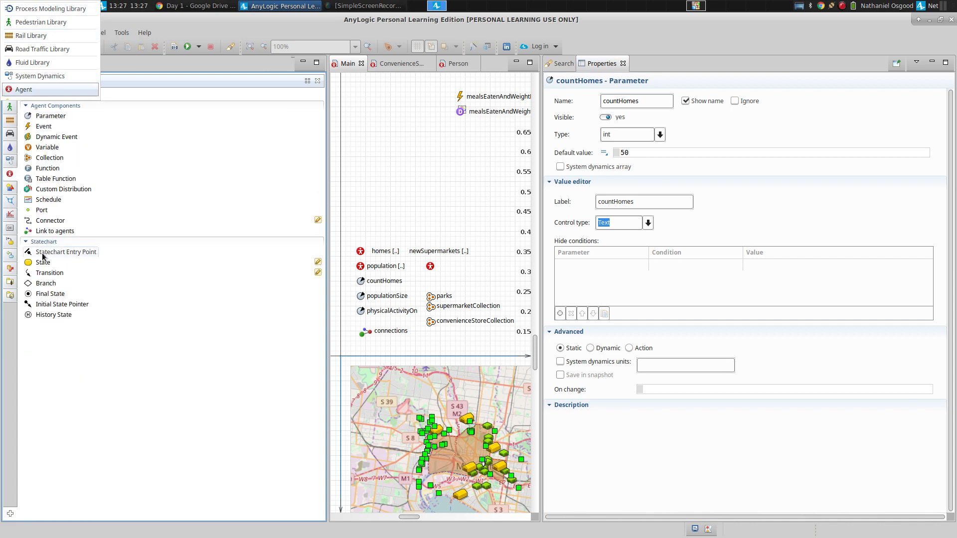
click(30, 75)
click(31, 62)
click(31, 49)
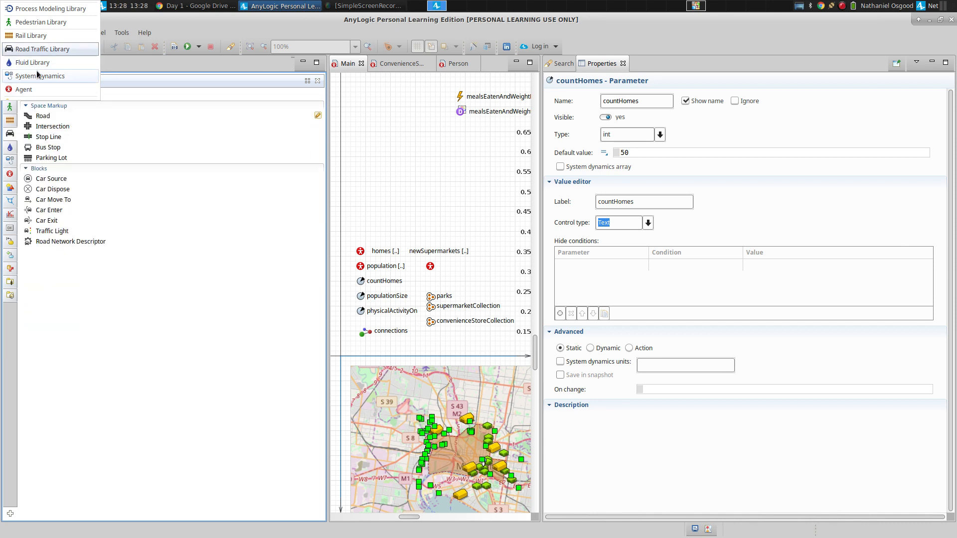
click(25, 89)
Restore the application window from full-screen size and hide the Palette so the project tree shows again.
double_click(134, 24)
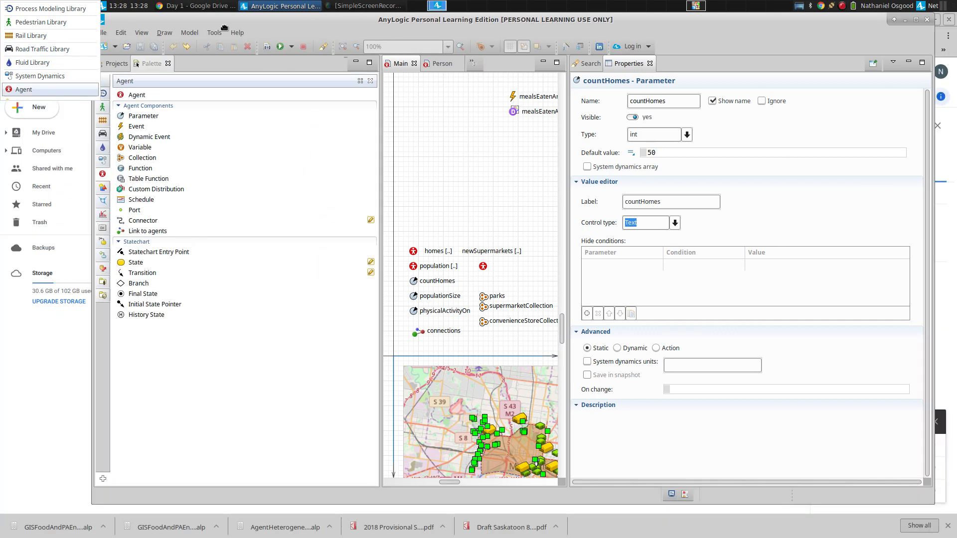
click(144, 33)
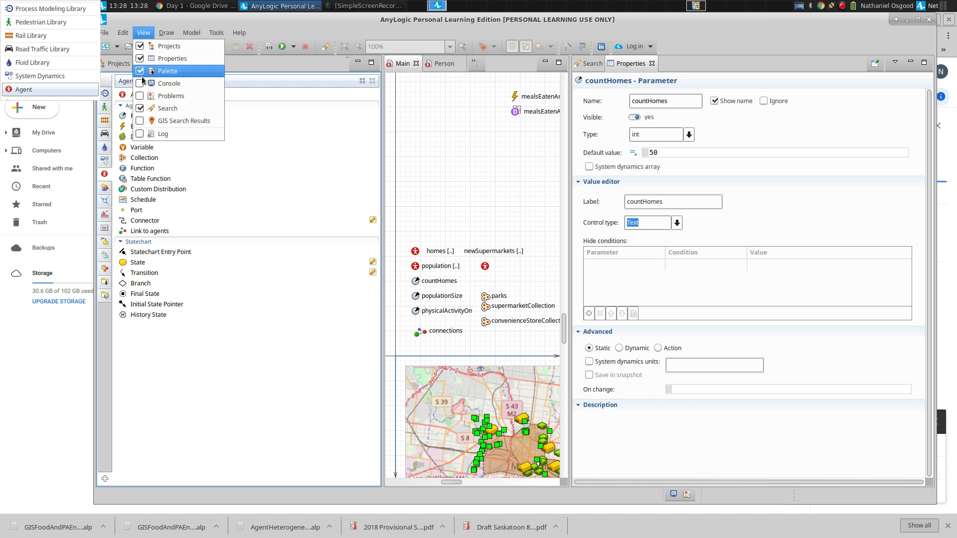
click(140, 73)
click(144, 33)
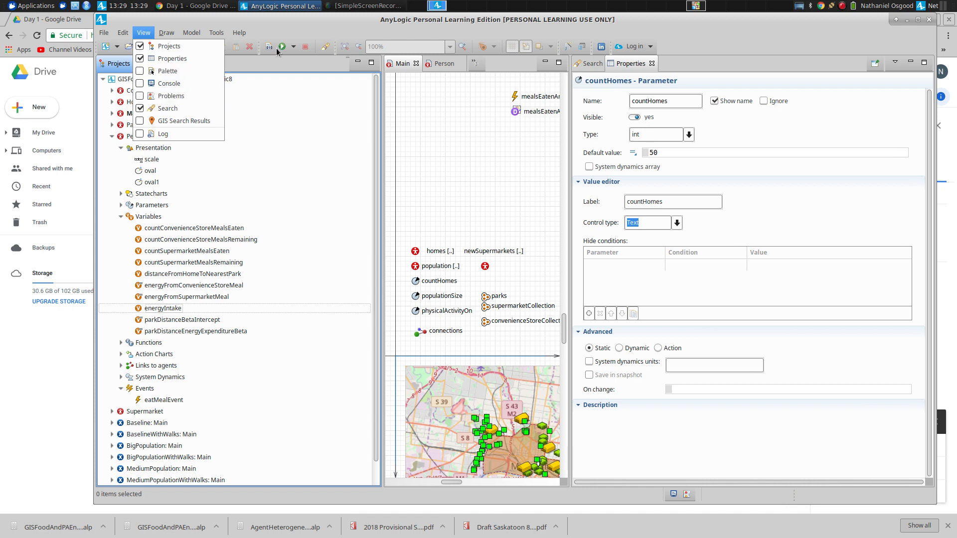
click(380, 23)
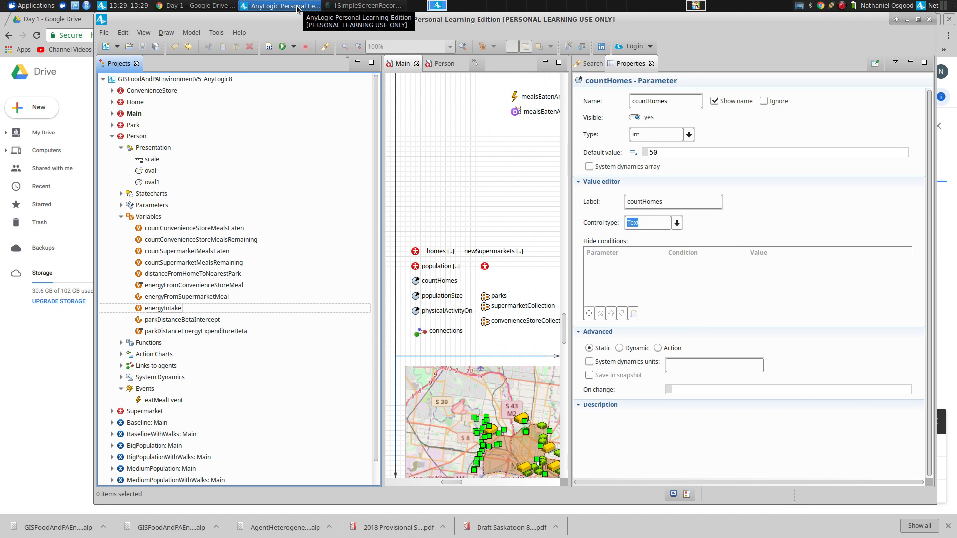
Search the workspace for "Convenience" and expand the matches under Main and its Agents.
click(592, 65)
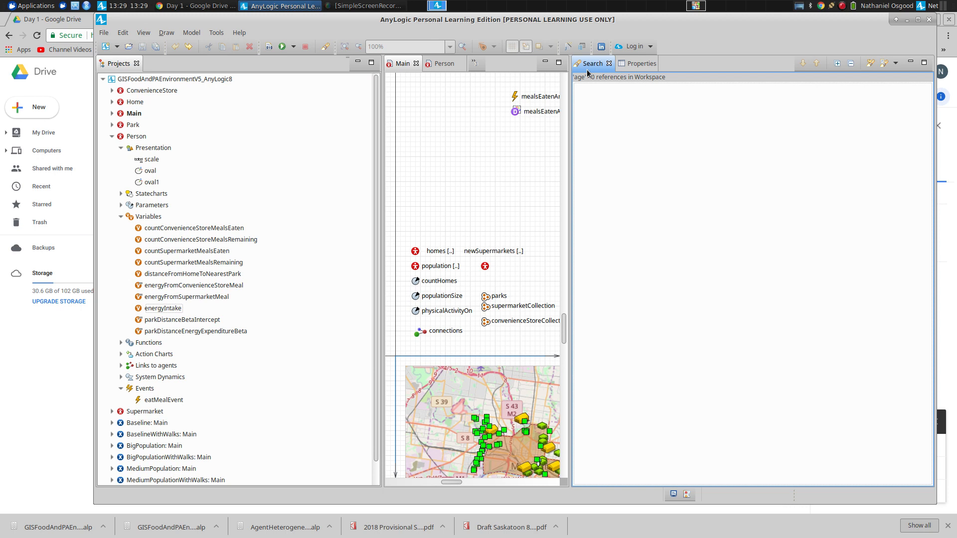
scroll(269, 90, down, 1)
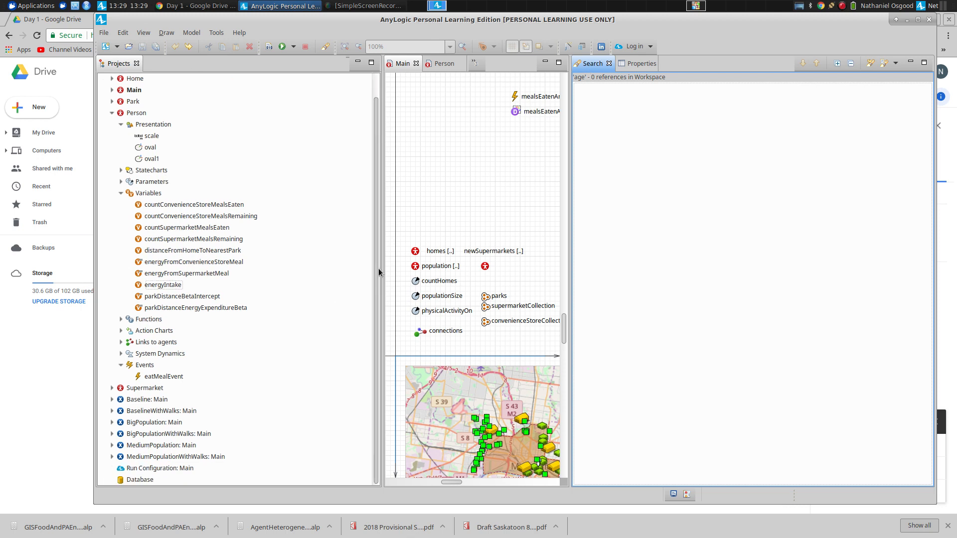
scroll(379, 273, up, 1)
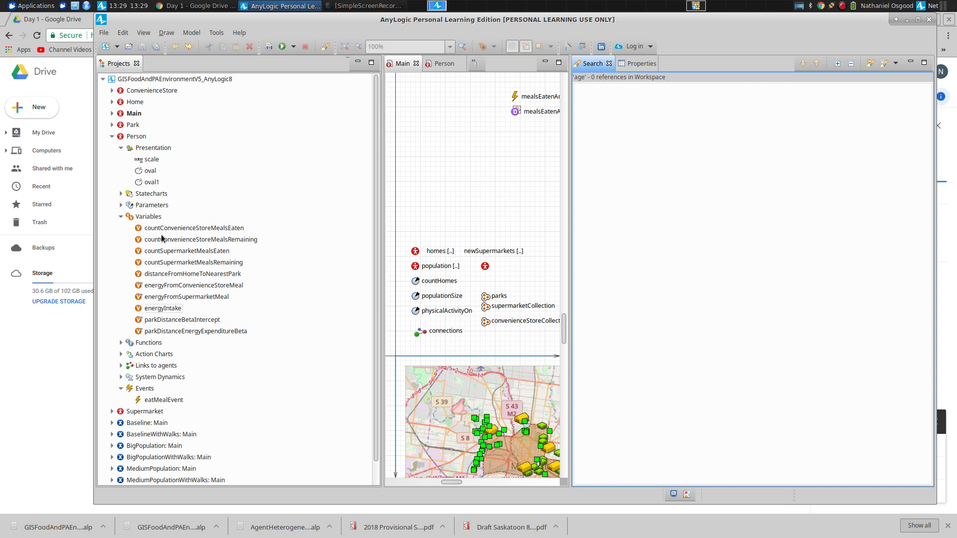
key(ctrl+f)
text(co)
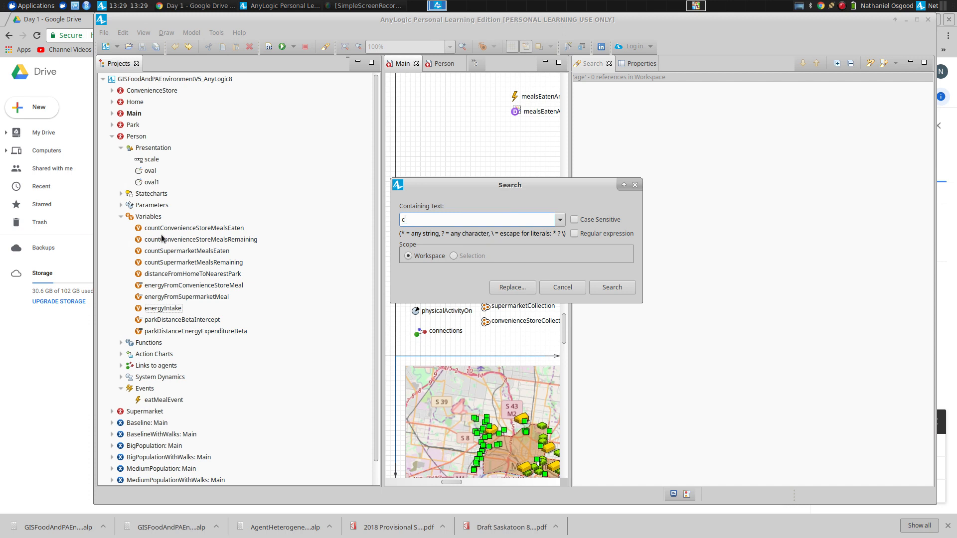
key(BackSpace)
text(Convenience)
click(606, 288)
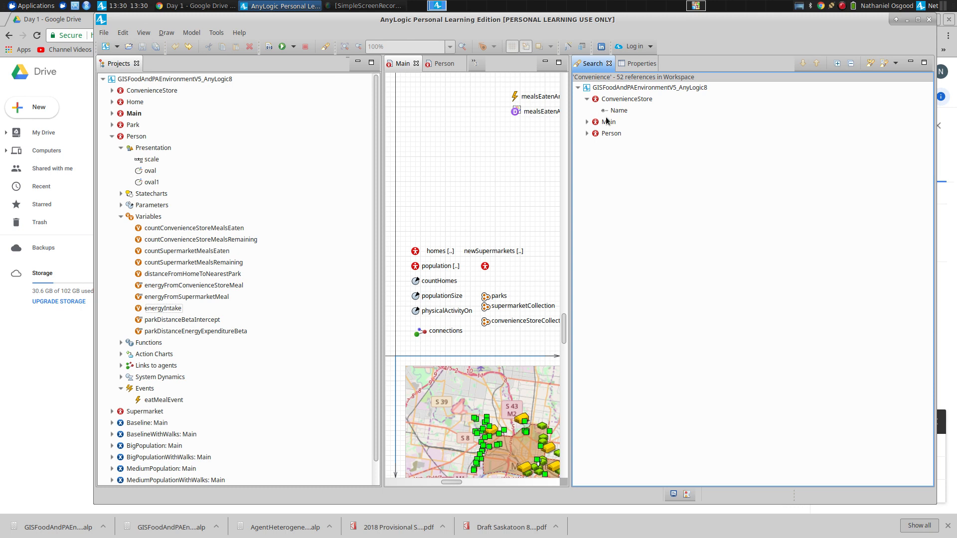
click(587, 122)
click(597, 134)
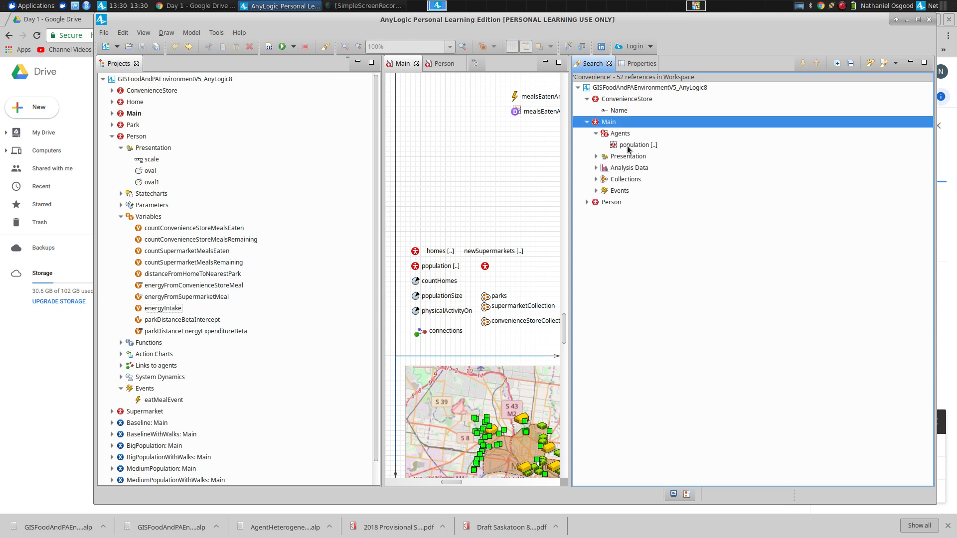
Expand the search matches under Main's Presentation, mealsEatenAndWeightPlot, Analysis Data, Collections and Events.
click(597, 159)
click(596, 157)
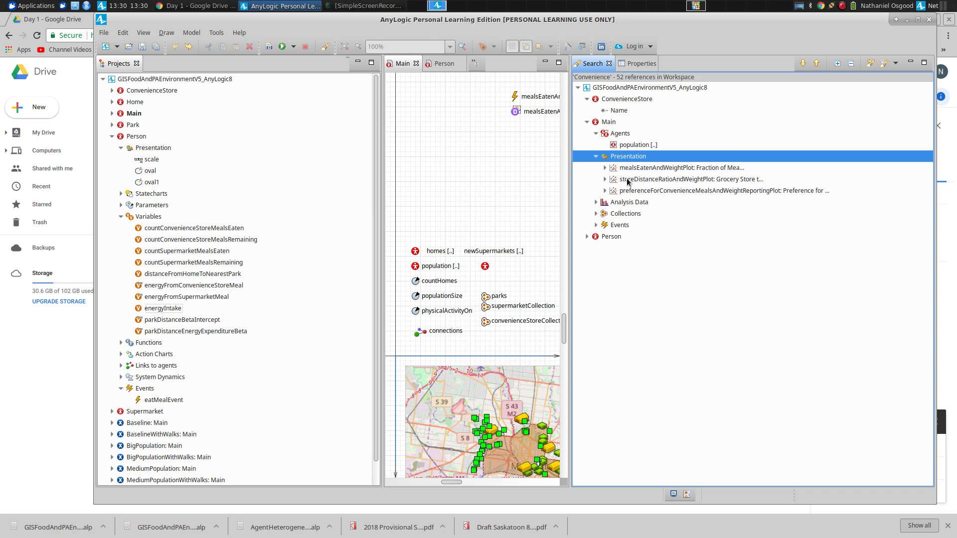
click(605, 169)
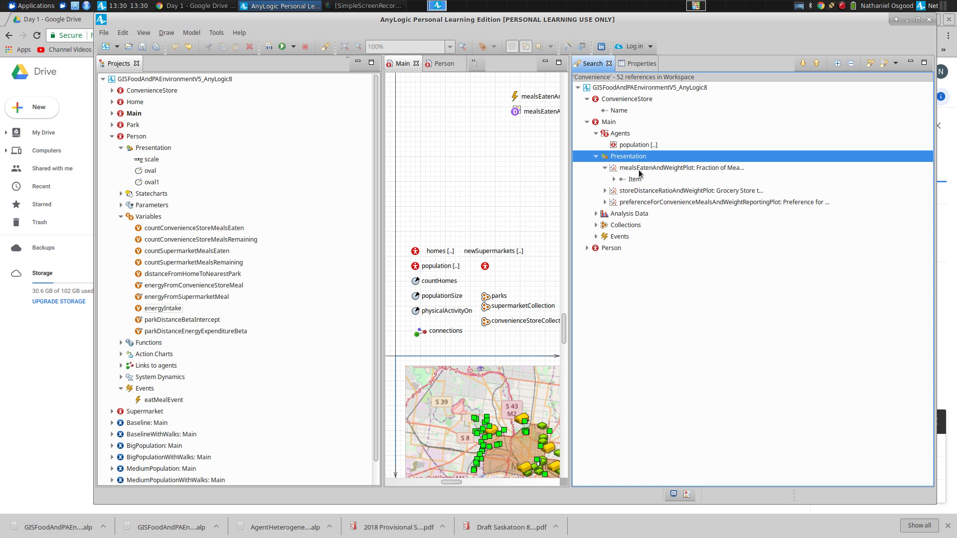
click(596, 214)
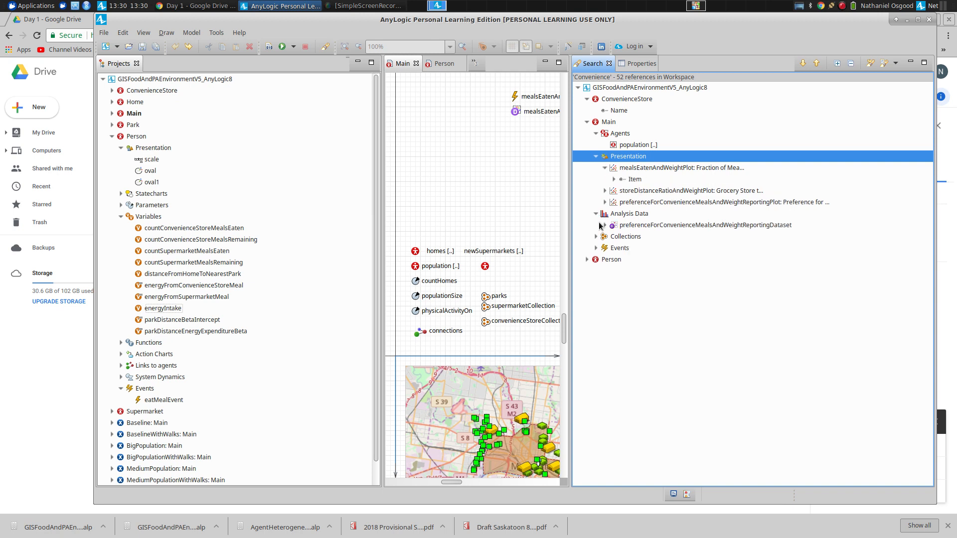
click(596, 237)
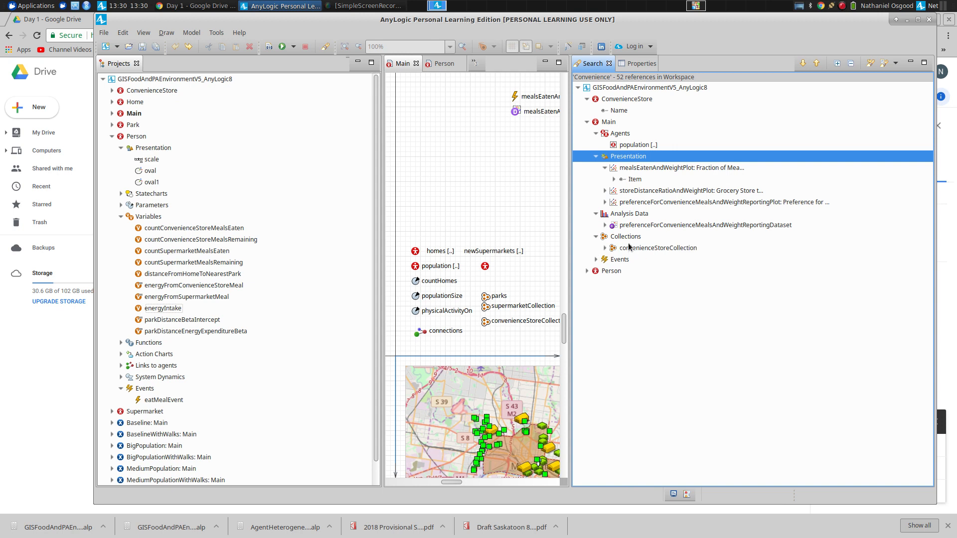
click(596, 260)
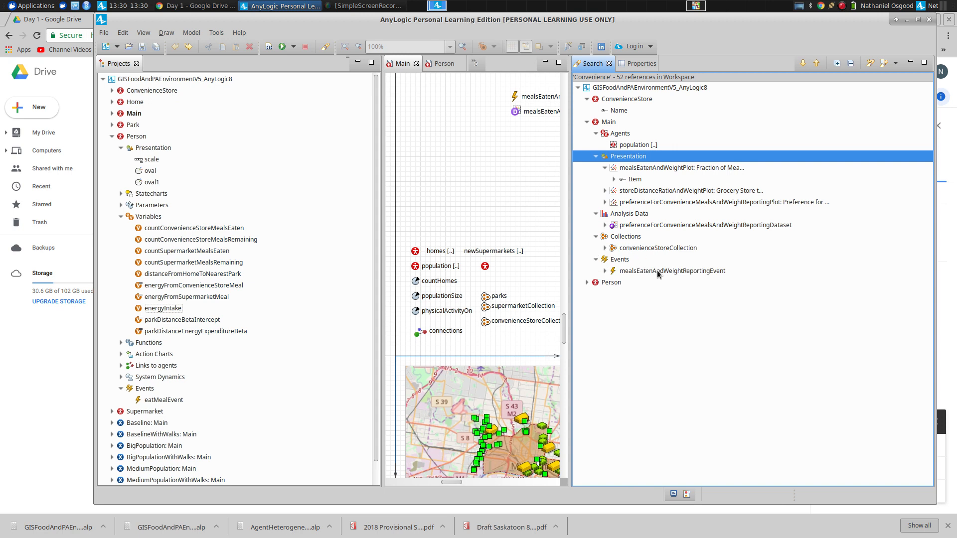
Expand the "Convenience" matches under Person's Statecharts, Parameters, Variables, Functions and Action Charts.
click(587, 283)
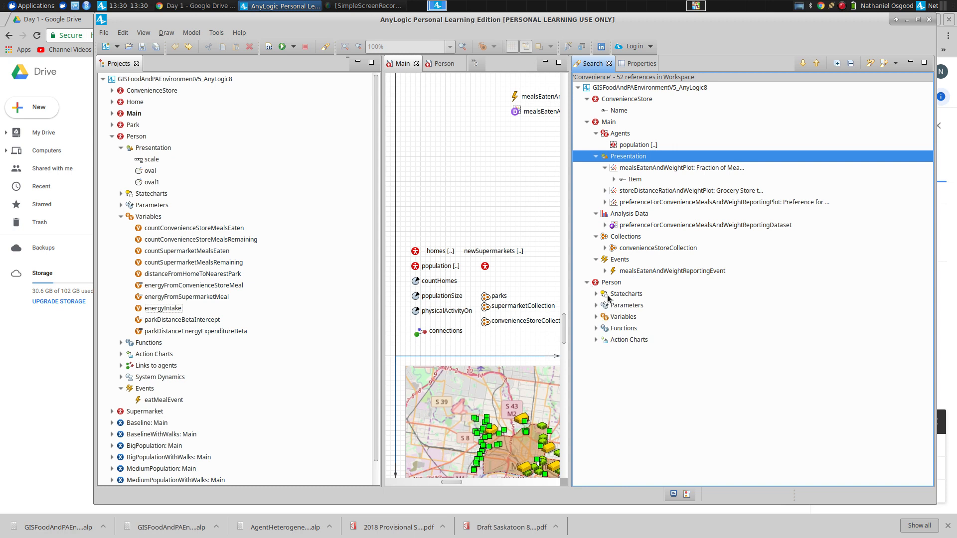
click(596, 295)
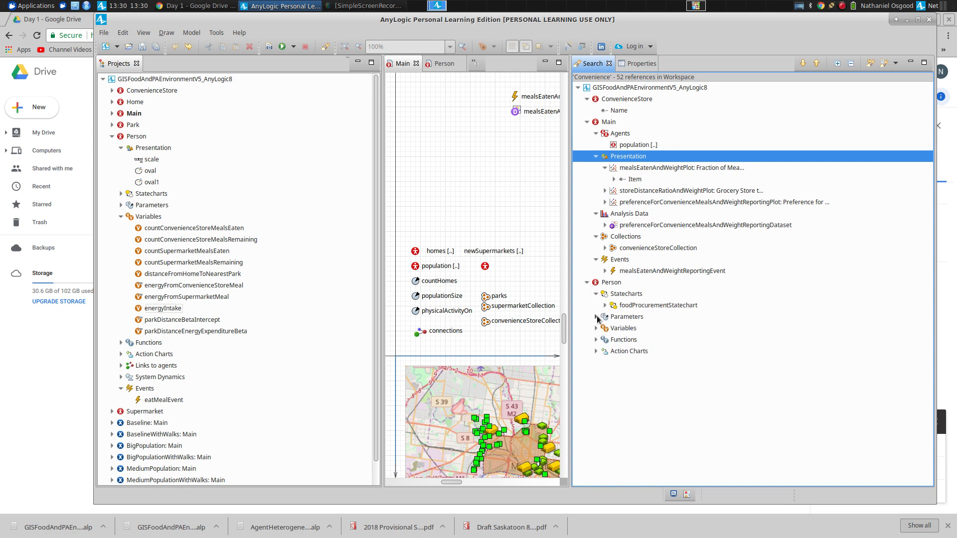
click(596, 317)
click(597, 340)
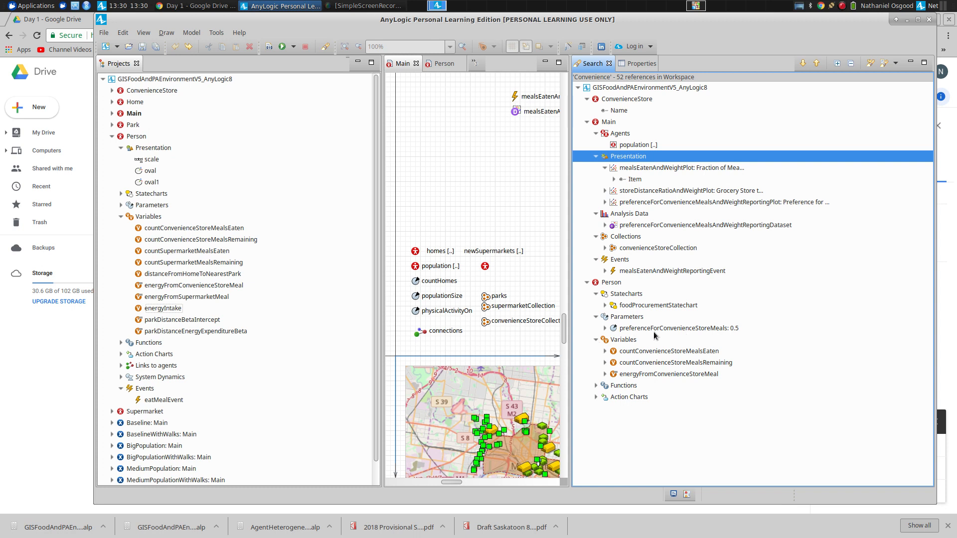
key(ctrl+h)
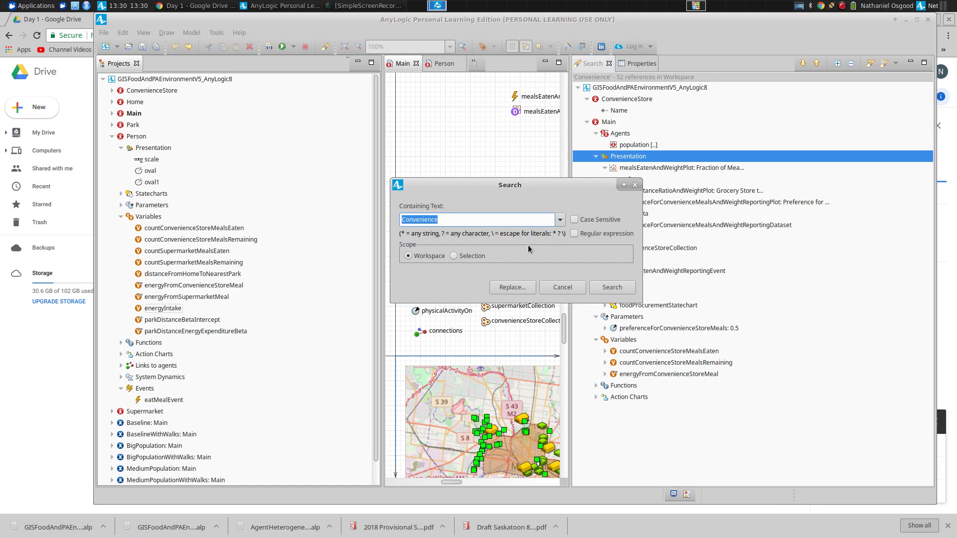
key(Return)
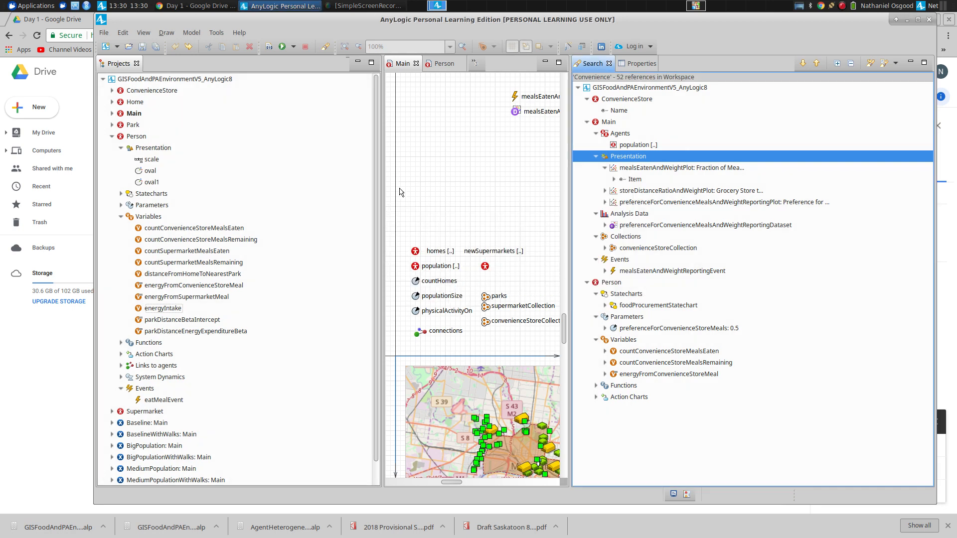
click(596, 385)
click(596, 408)
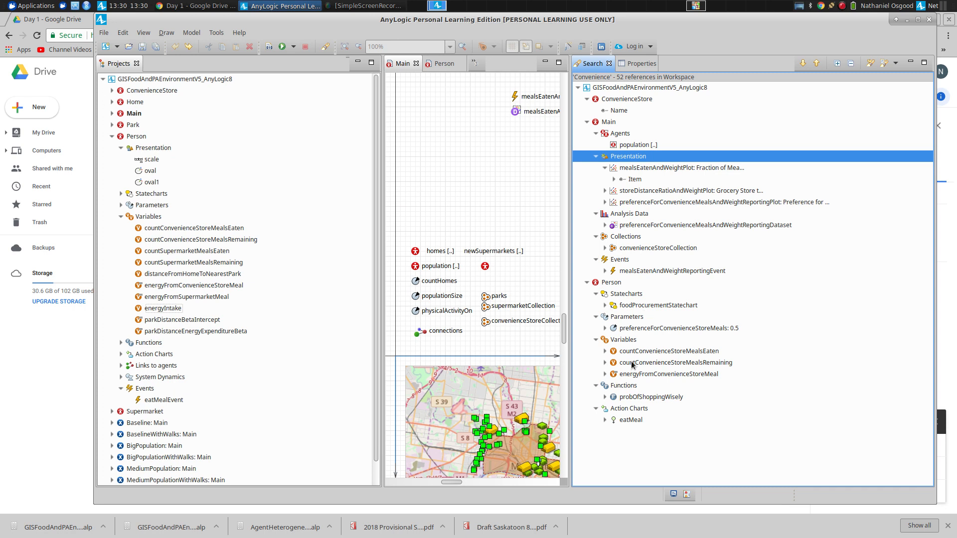
Open the Entry action match of the HeadingToConvenienceStore state in Person's foodProcurementStatechart from the search results.
click(640, 308)
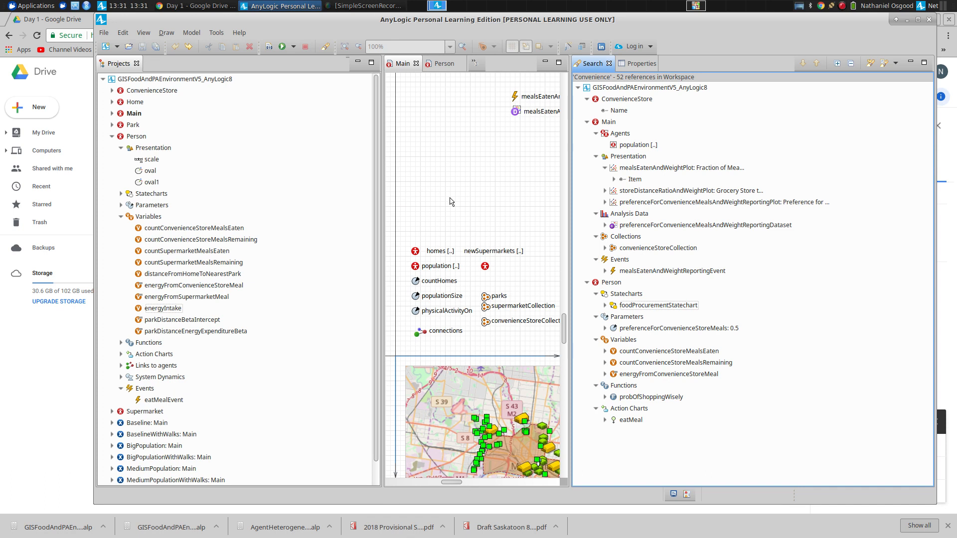
click(443, 64)
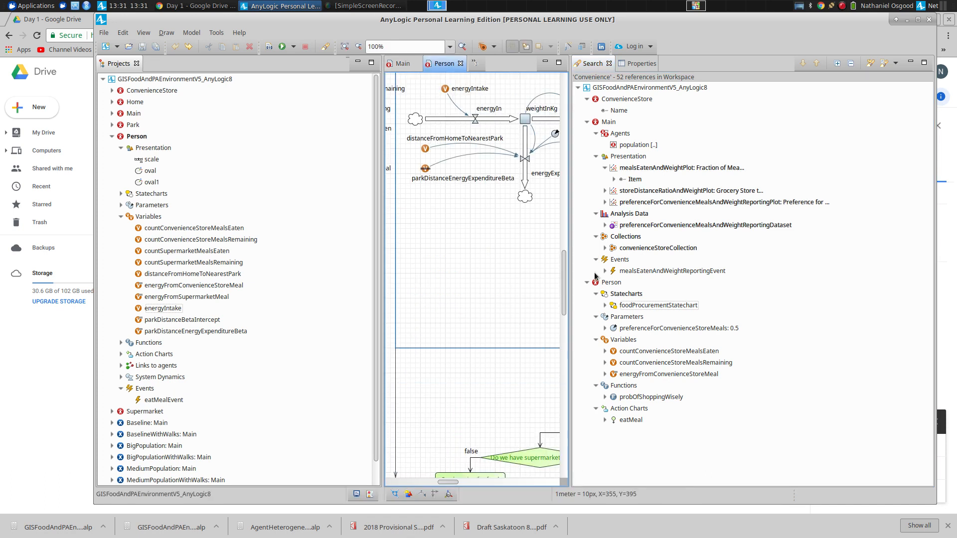
click(624, 306)
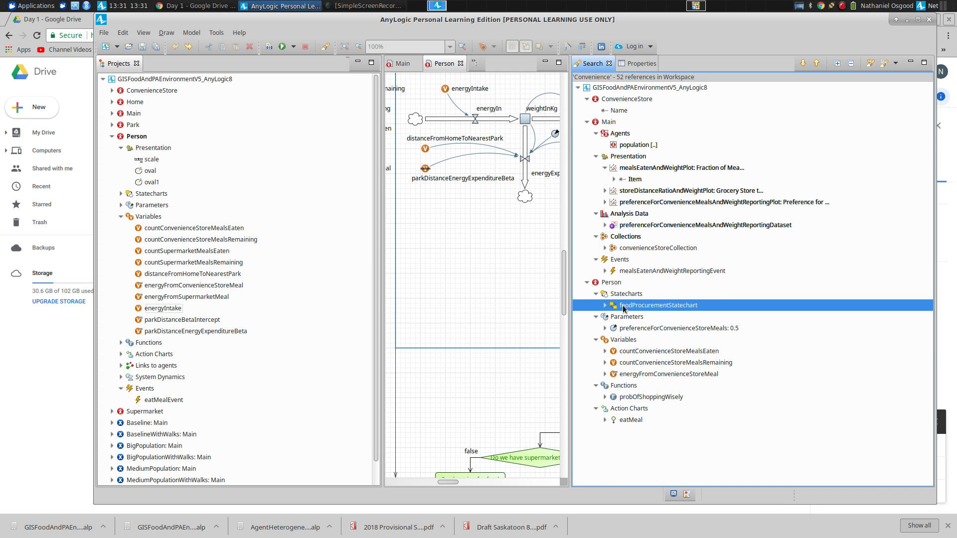
click(604, 305)
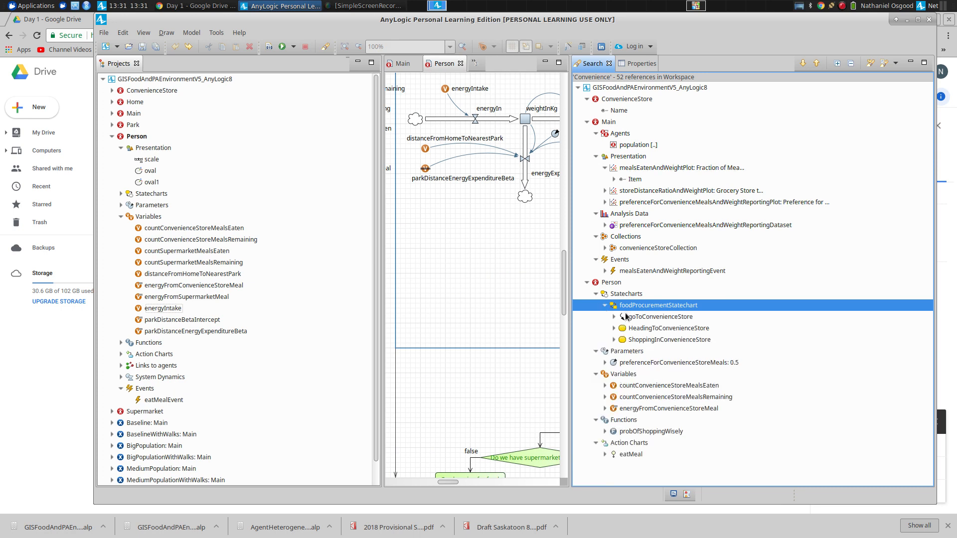
click(604, 305)
click(604, 306)
click(614, 328)
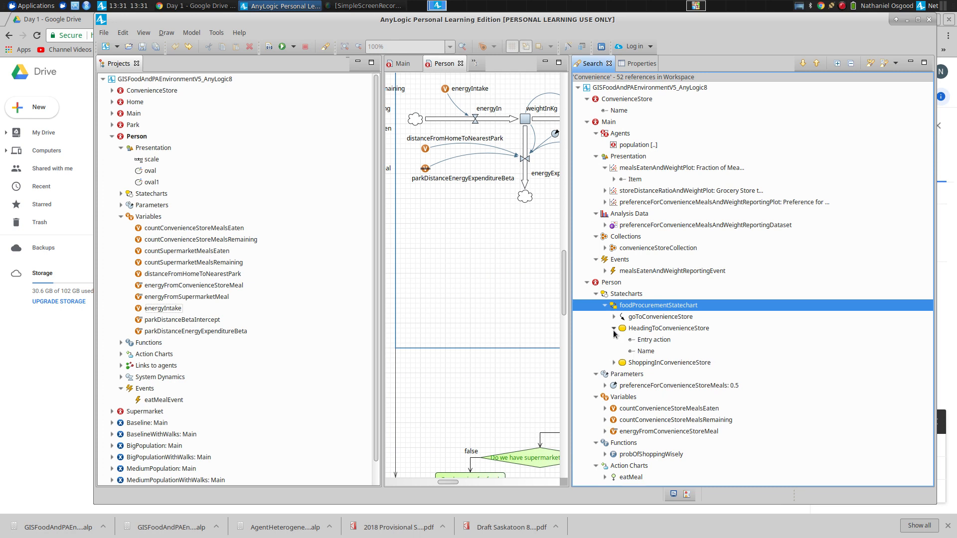
click(649, 341)
double_click(648, 339)
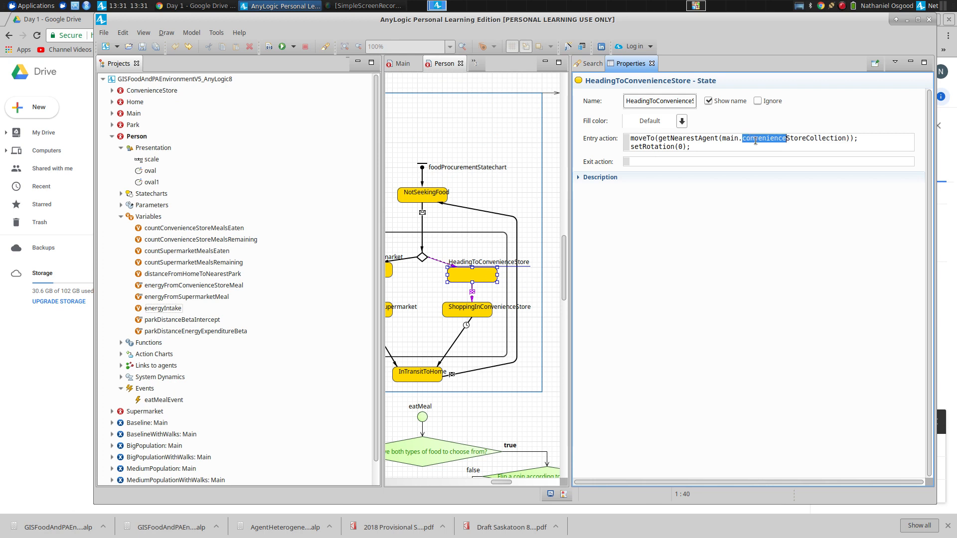
click(537, 5)
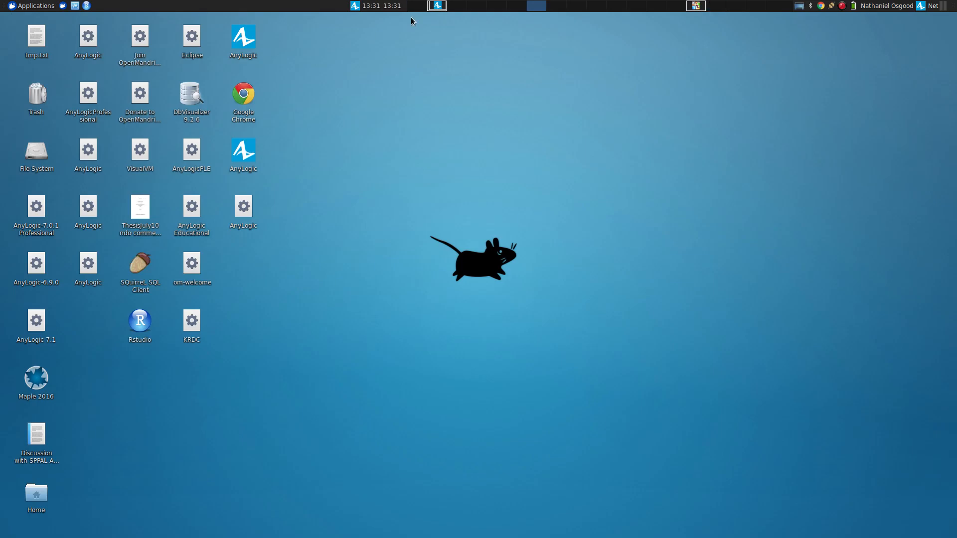
click(438, 6)
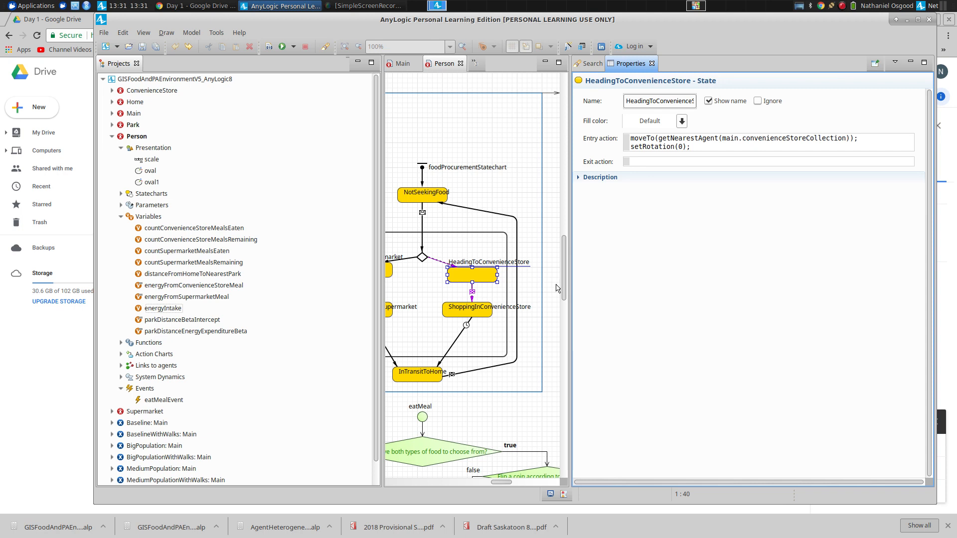
Return to the search results and open the Name match of the HeadingToConvenienceStore state.
click(589, 65)
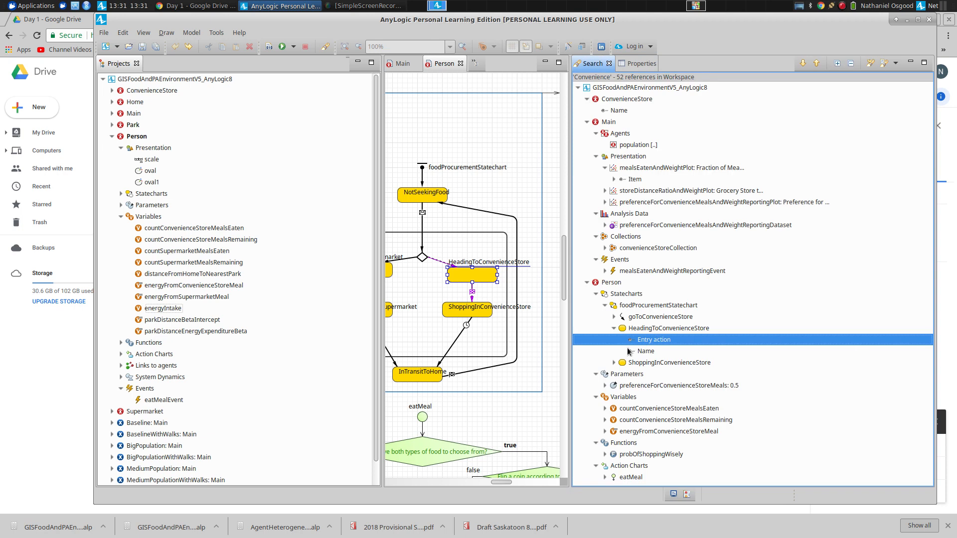
click(613, 329)
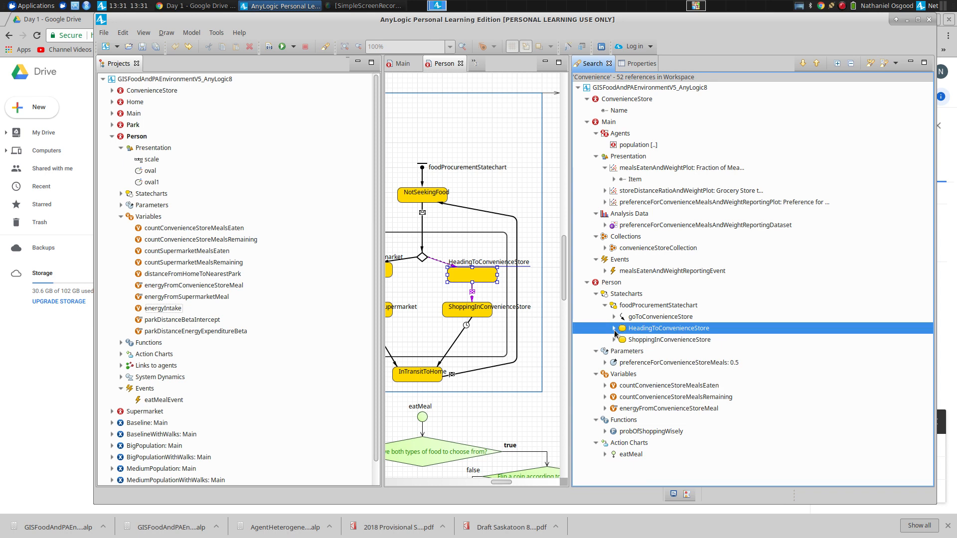
click(614, 328)
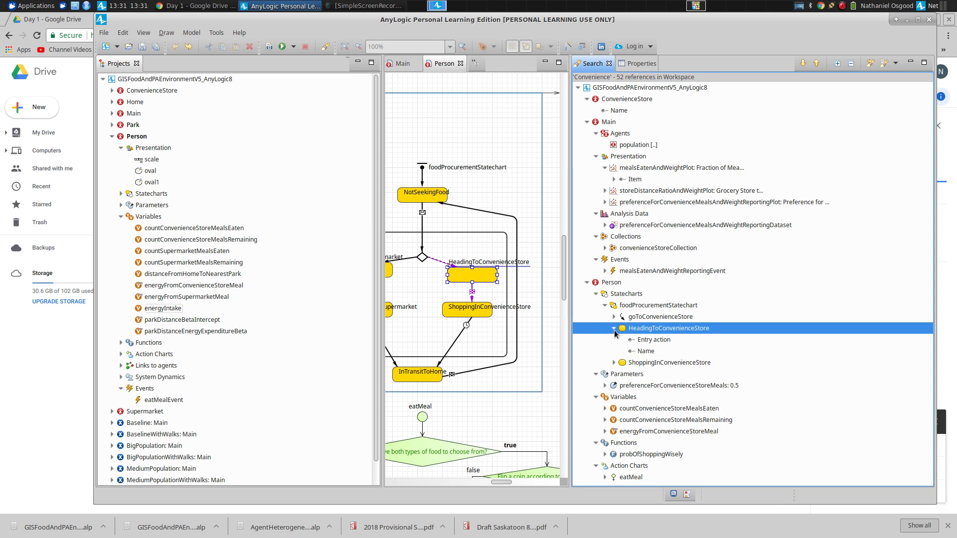
double_click(641, 352)
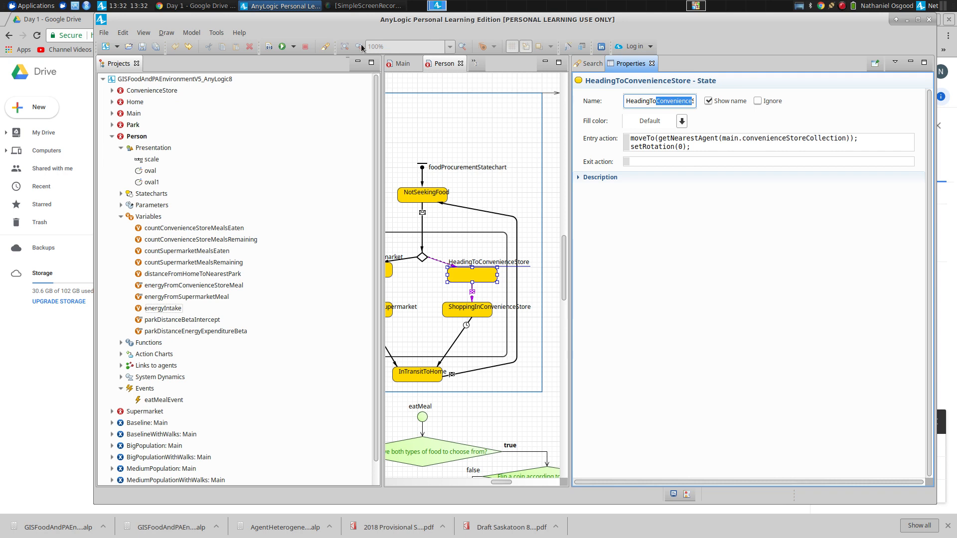
Maximize the Person diagram to view its variables, stock-and-flow structure, statechart and eatMeal action chart together.
double_click(442, 63)
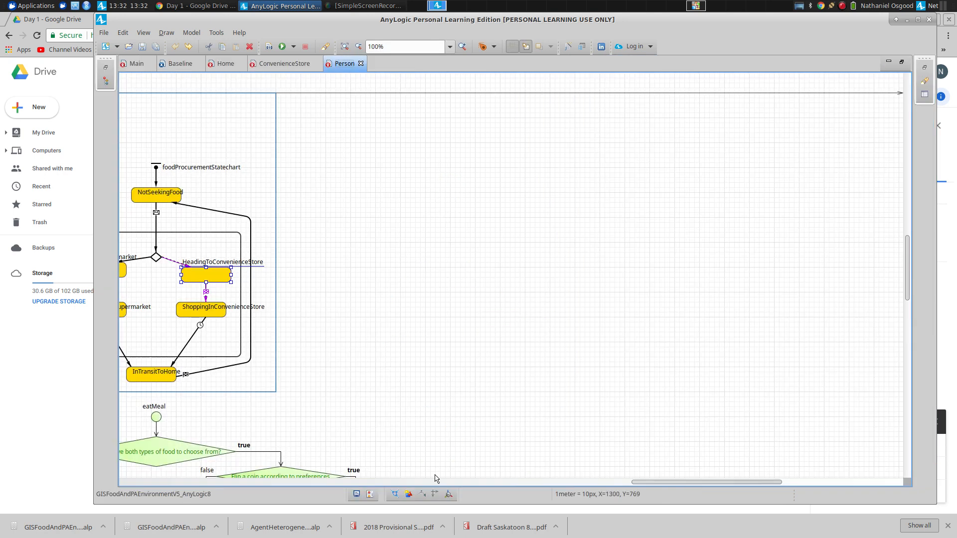
drag(651, 481, 457, 504)
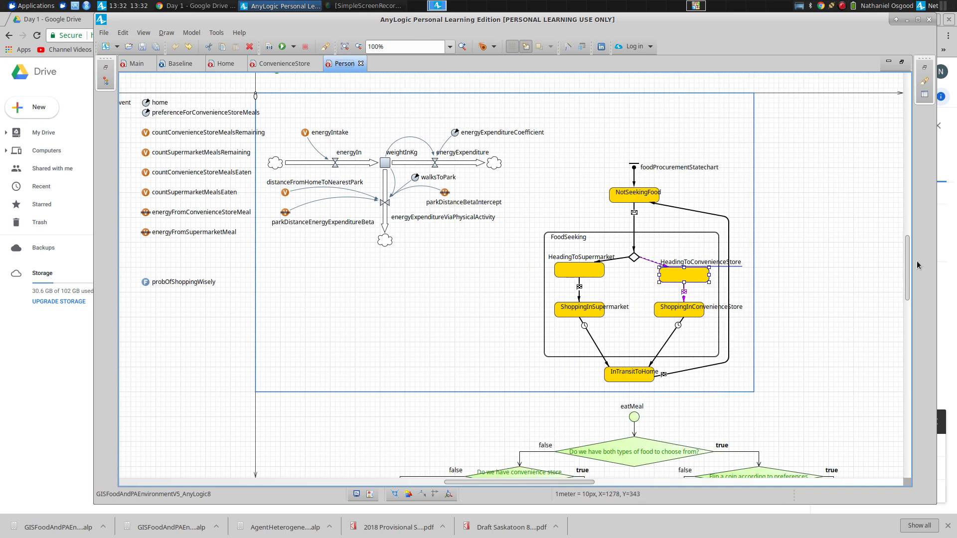
drag(907, 270, 906, 279)
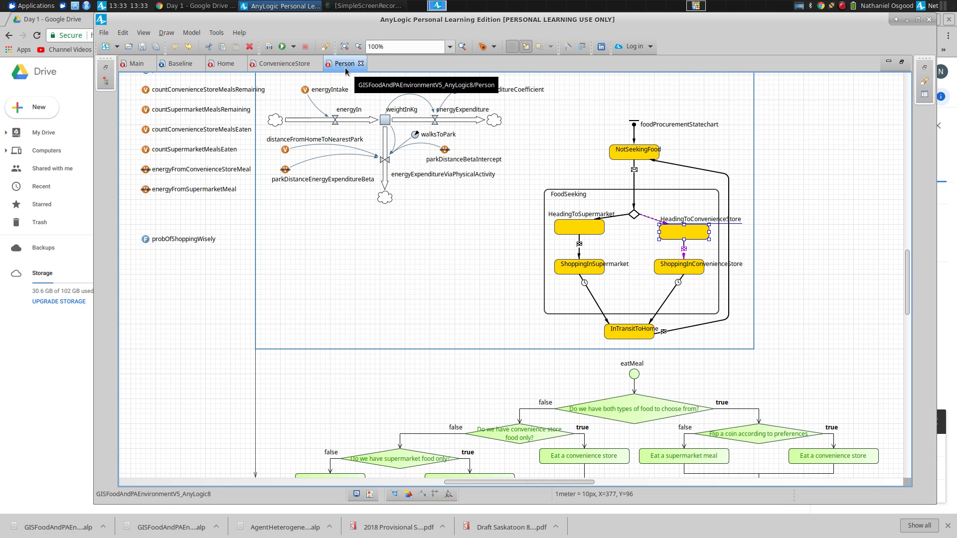
Bring back the project tree, launch the Baseline: Main experiment and start its simulation run.
click(106, 68)
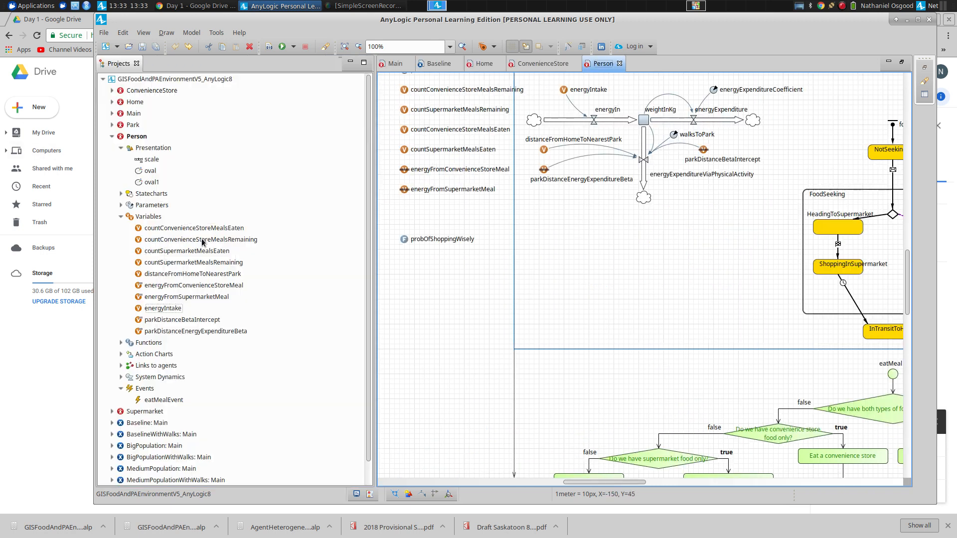
click(156, 424)
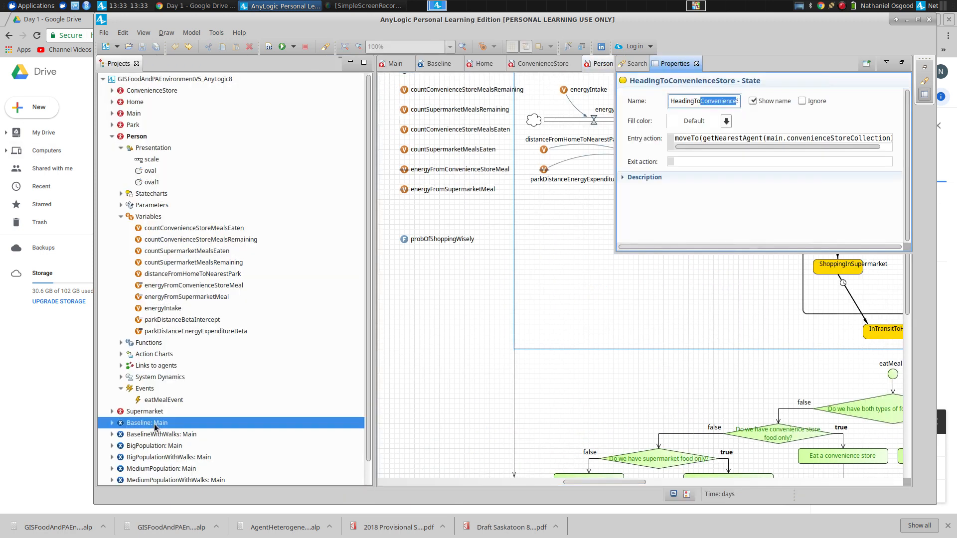
click(580, 269)
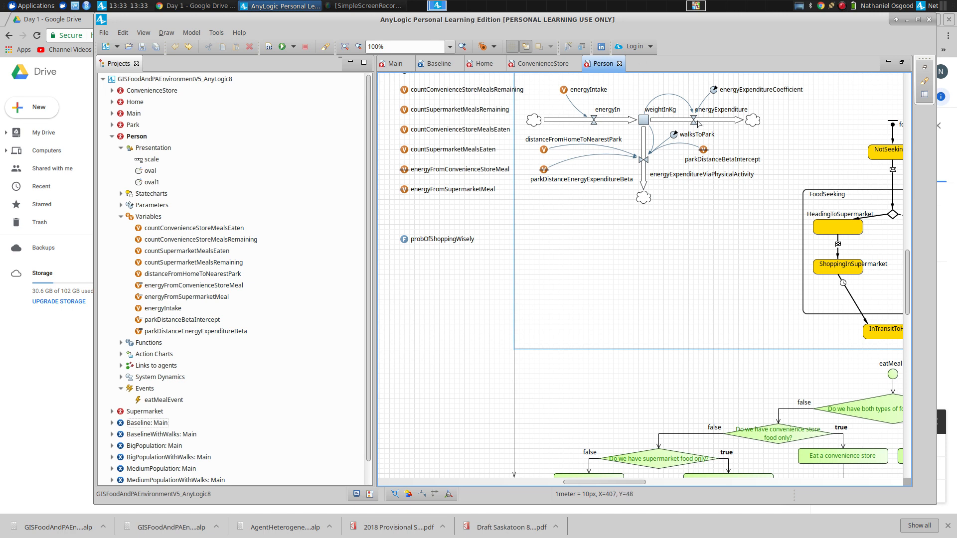
right_click(148, 424)
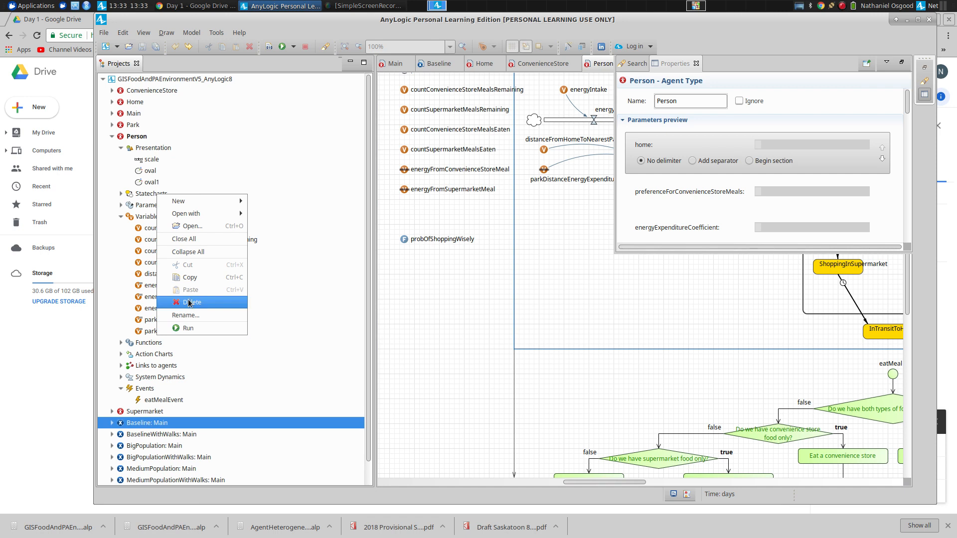
click(188, 329)
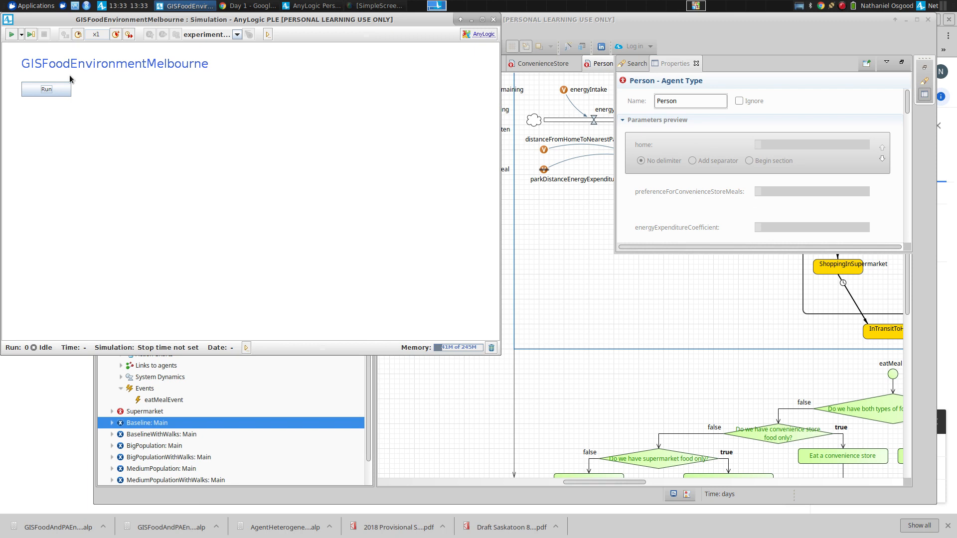
click(61, 90)
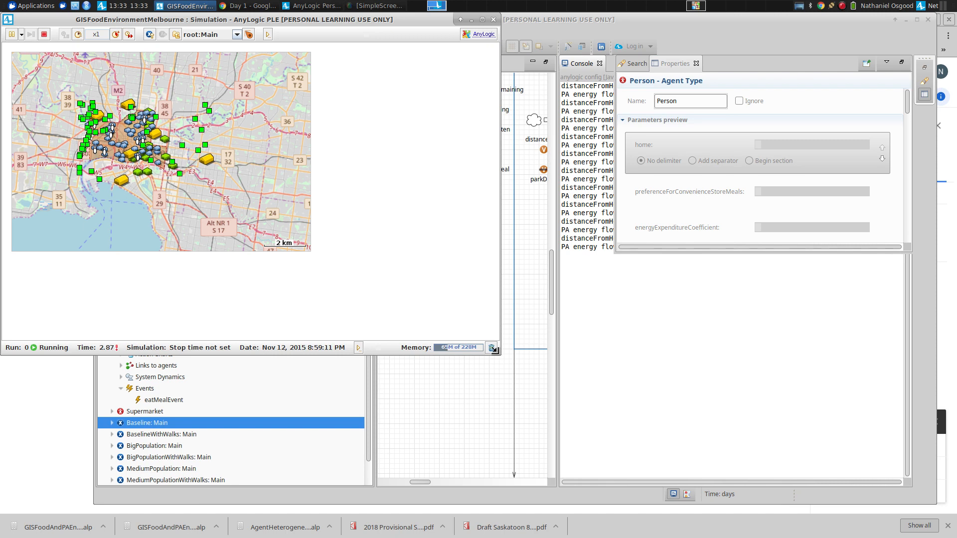
Enlarge and reposition the running simulation window, then bring the model editor window back to the front.
drag(498, 352, 780, 485)
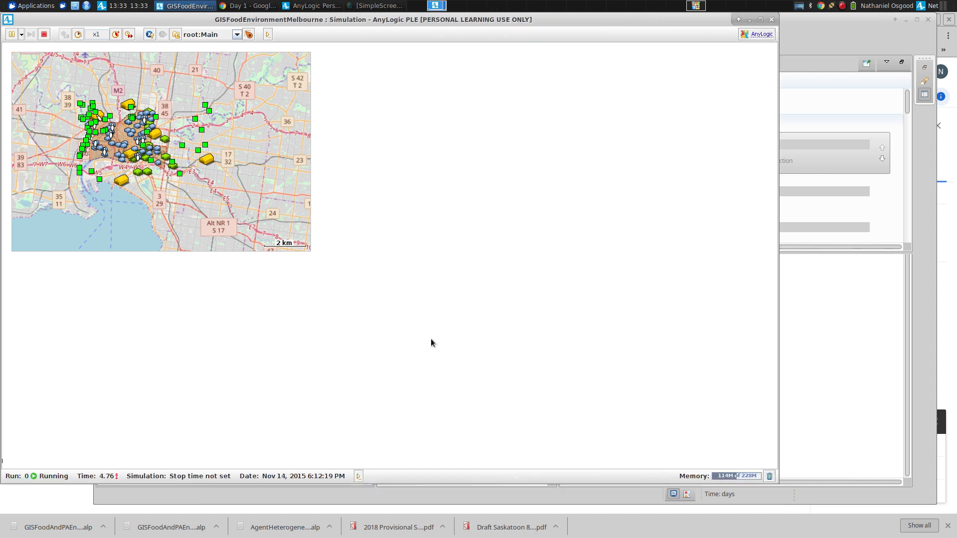
drag(145, 25, 202, 102)
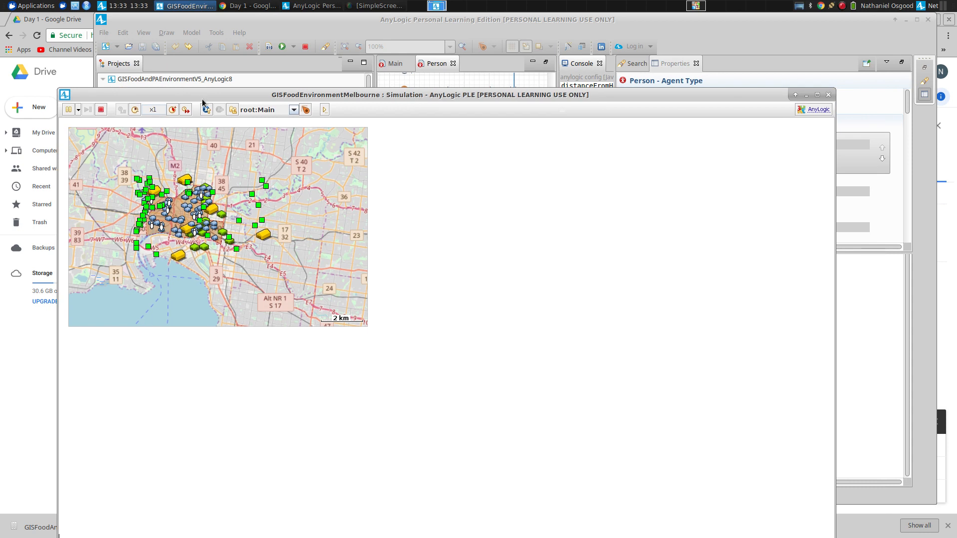
click(803, 40)
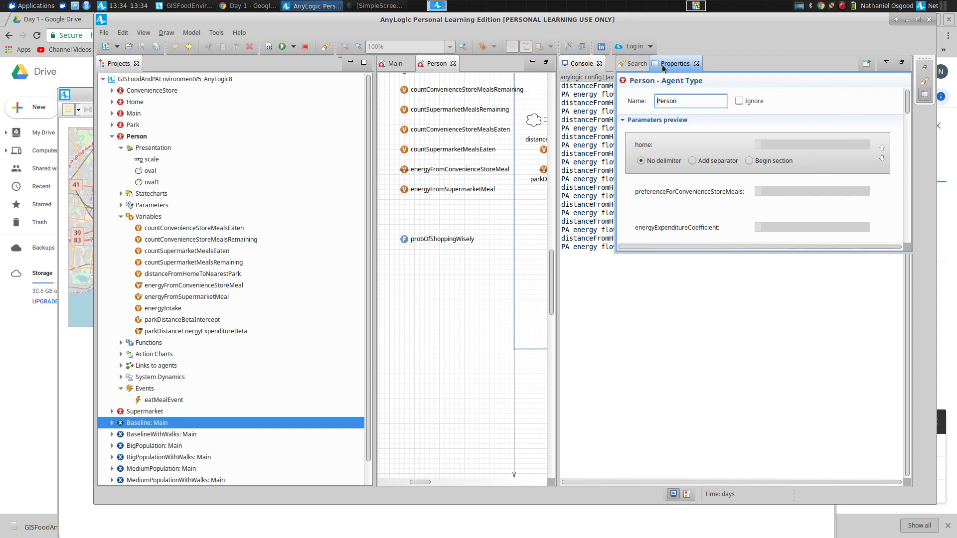
Close the running simulation window and restore the minimized Properties and Search views to their docked area beside the editor.
key(alt+Tab)
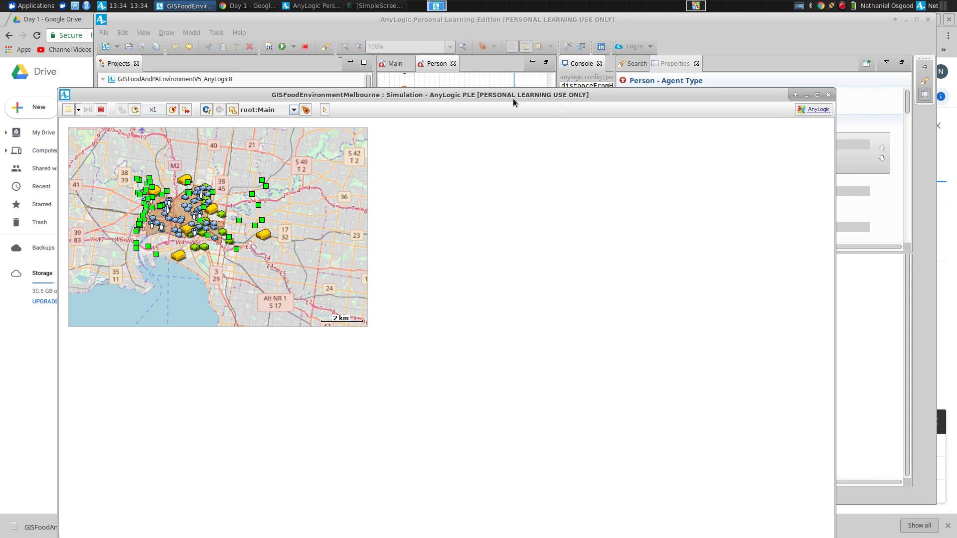
click(829, 95)
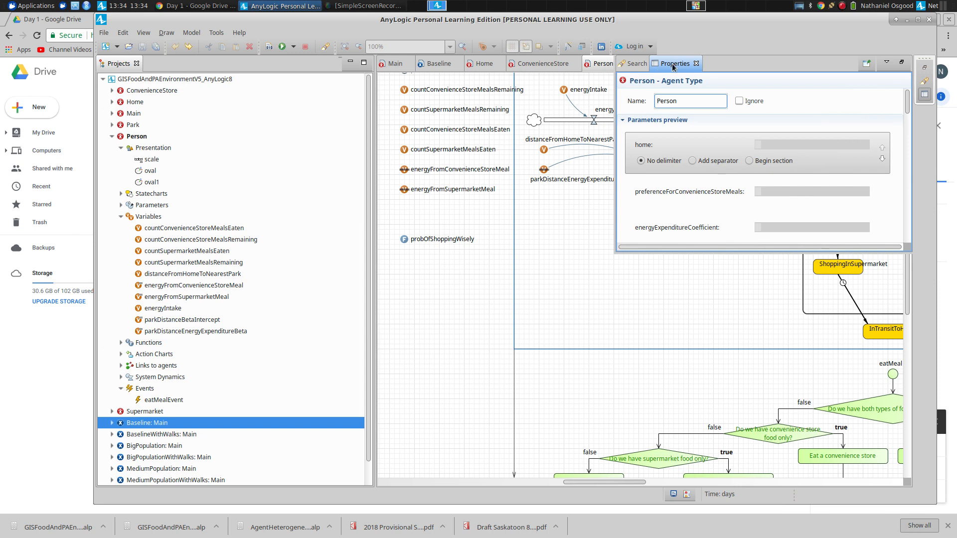
click(902, 62)
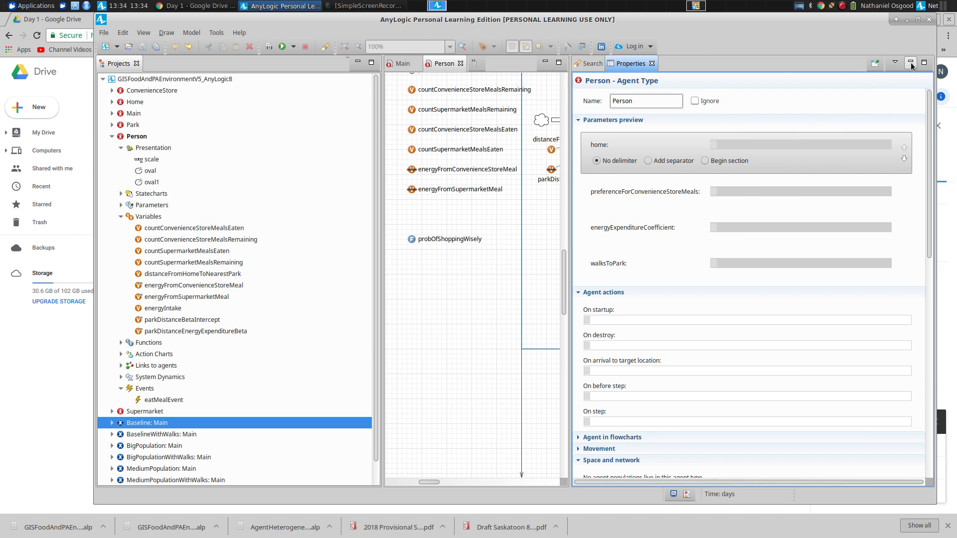
Stack the Search view above Properties, swap their order, and regroup both as tabs with Search after Properties.
click(637, 65)
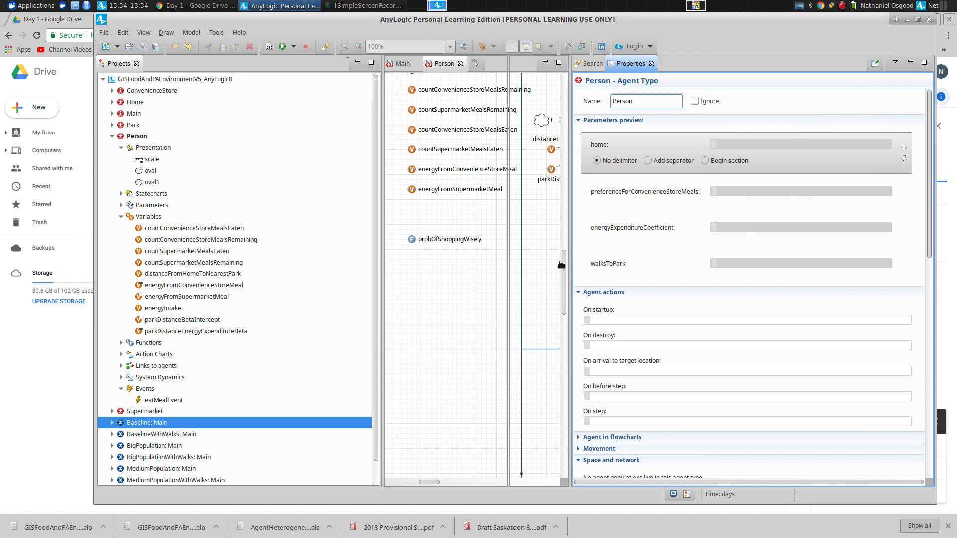
drag(728, 388, 706, 327)
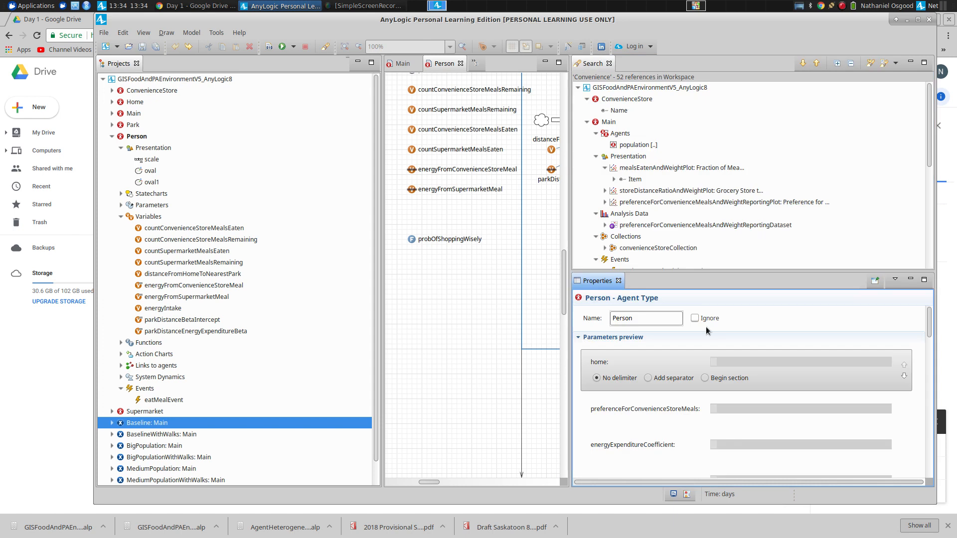
drag(594, 282, 883, 234)
drag(736, 97, 702, 194)
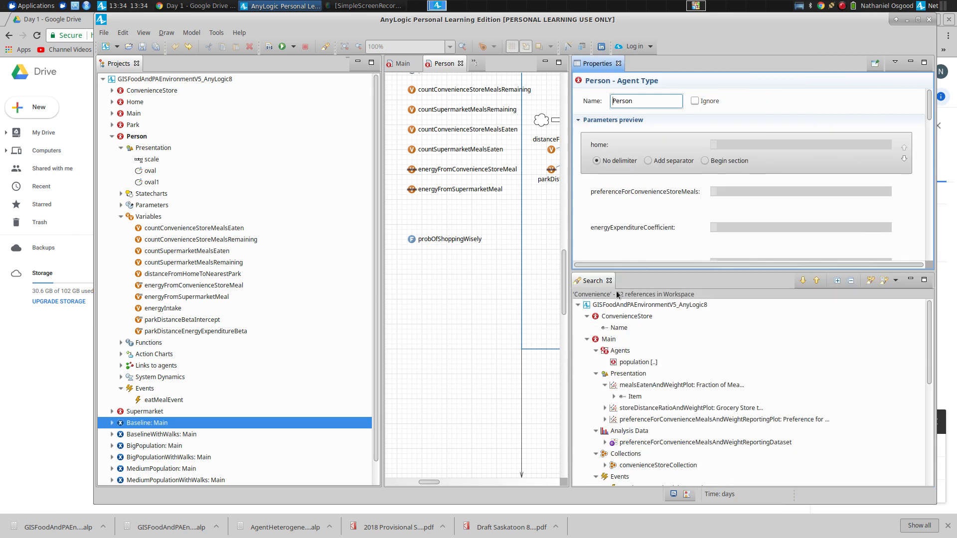
drag(597, 282, 688, 61)
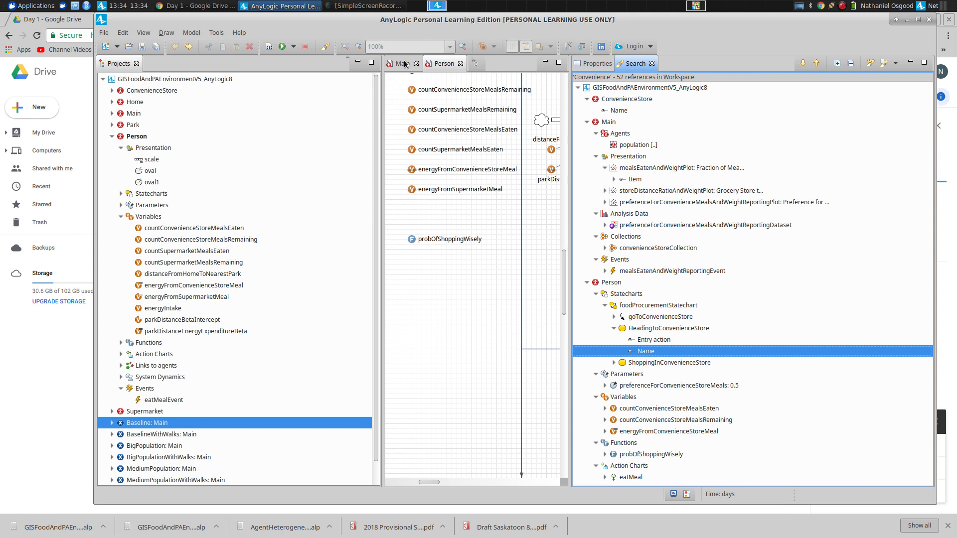
Widen the diagram editor area, dock the Main diagram below Person, and regroup it as the last diagram tab.
drag(585, 93, 754, 95)
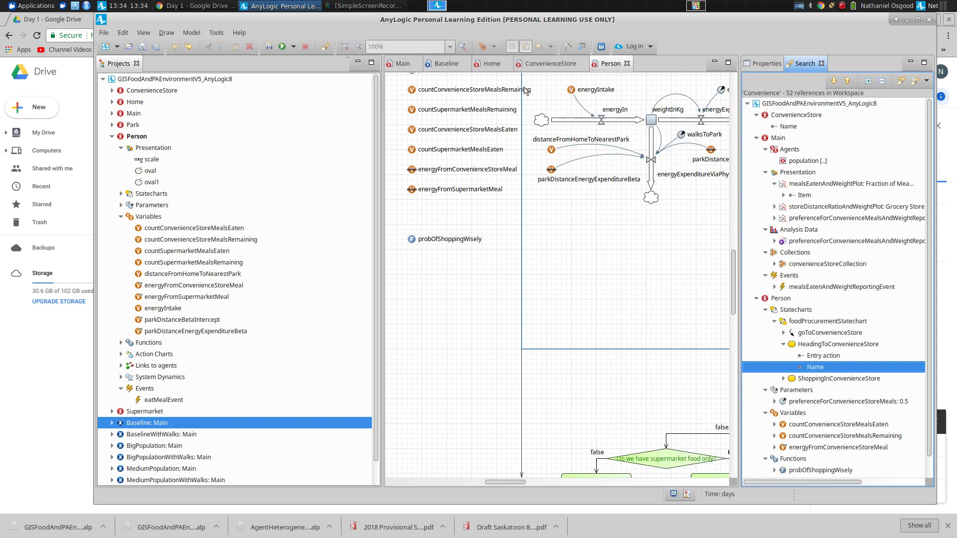
drag(403, 63, 531, 444)
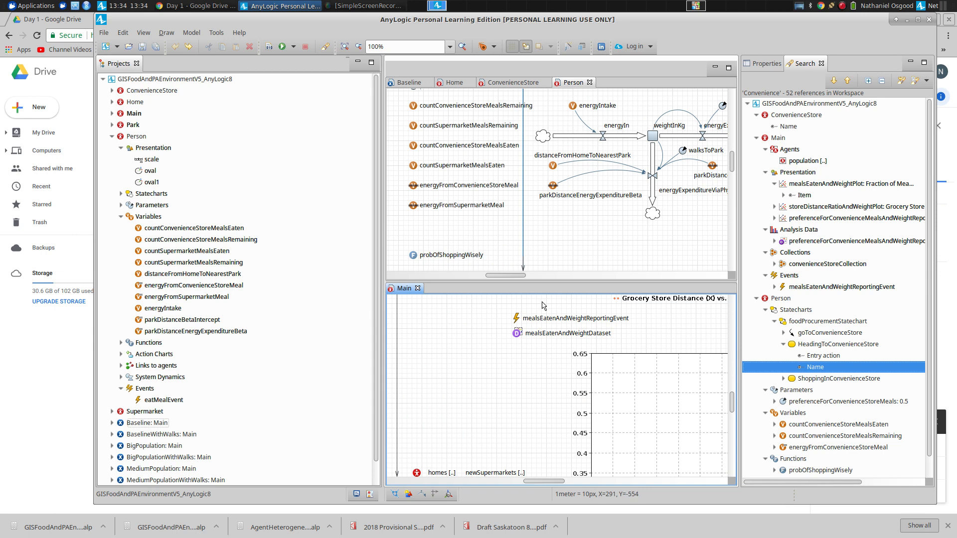
drag(401, 286, 551, 228)
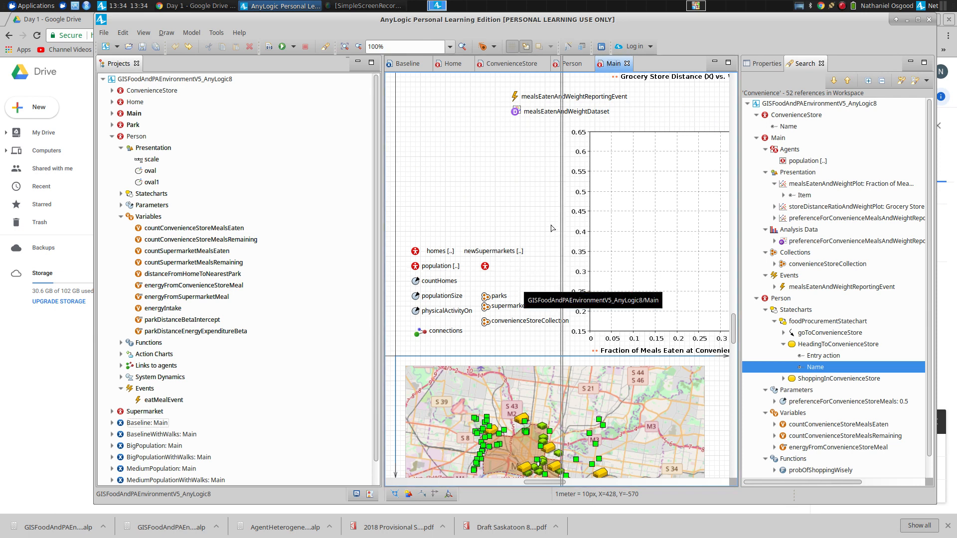
Dock the Main diagram beside Person, move it below Person, and return it to the shared diagram tab group.
drag(476, 196, 578, 309)
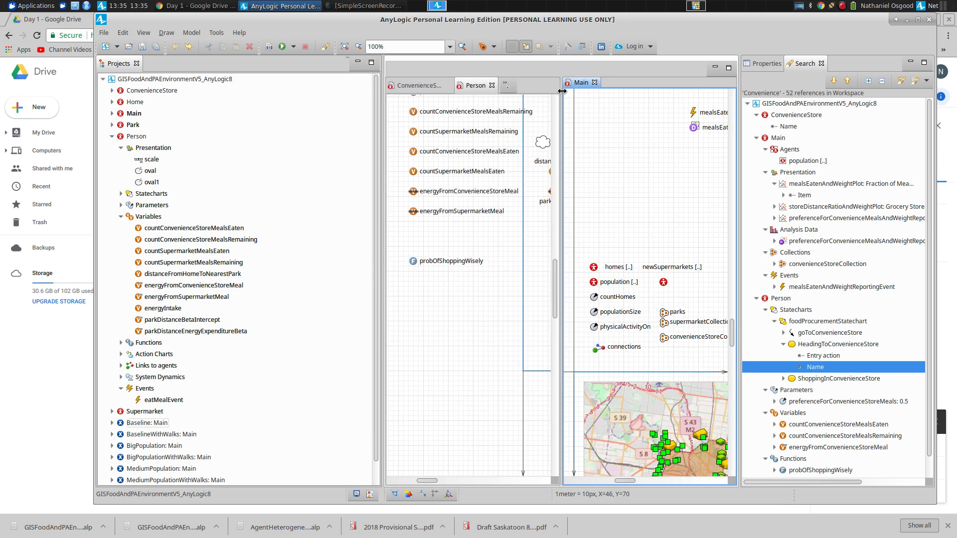
drag(578, 85, 455, 447)
click(456, 446)
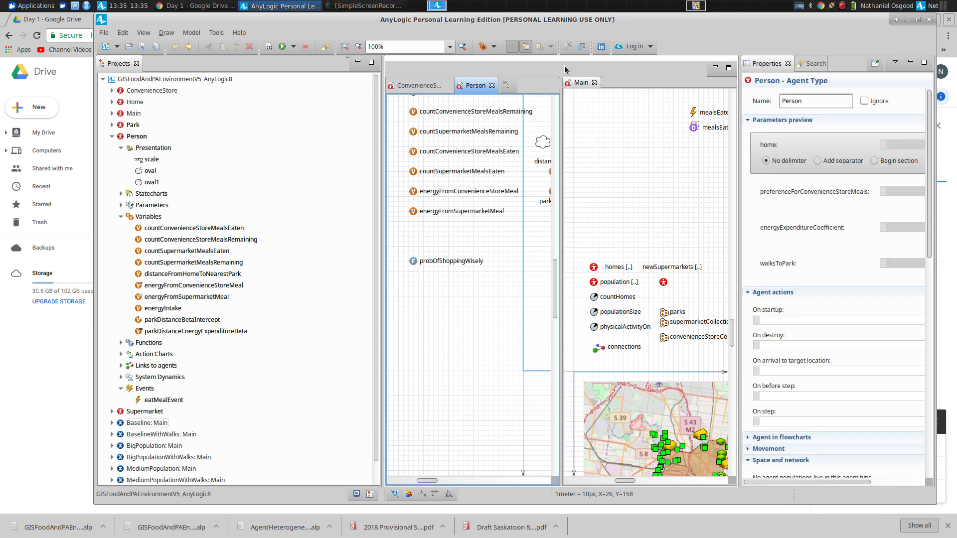
click(573, 82)
drag(523, 454, 499, 442)
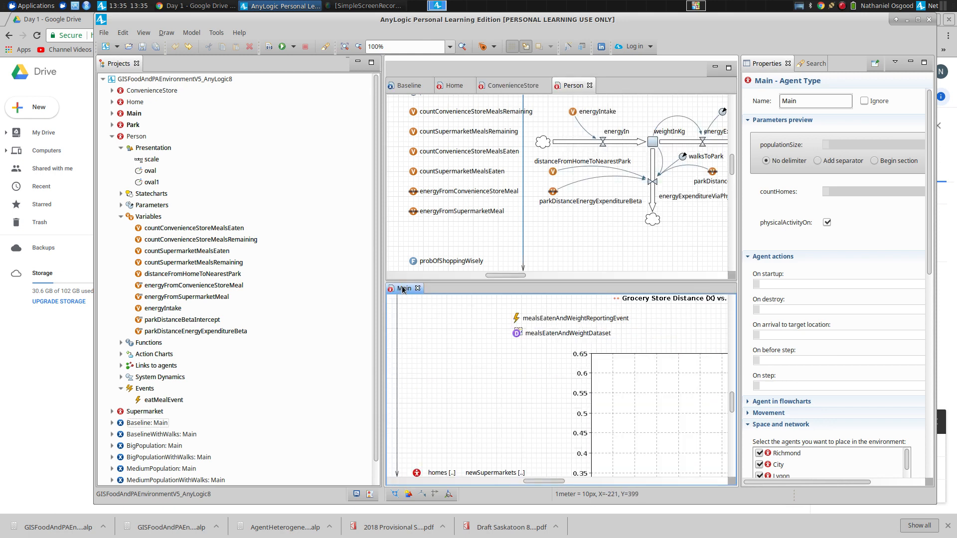
drag(403, 289, 607, 89)
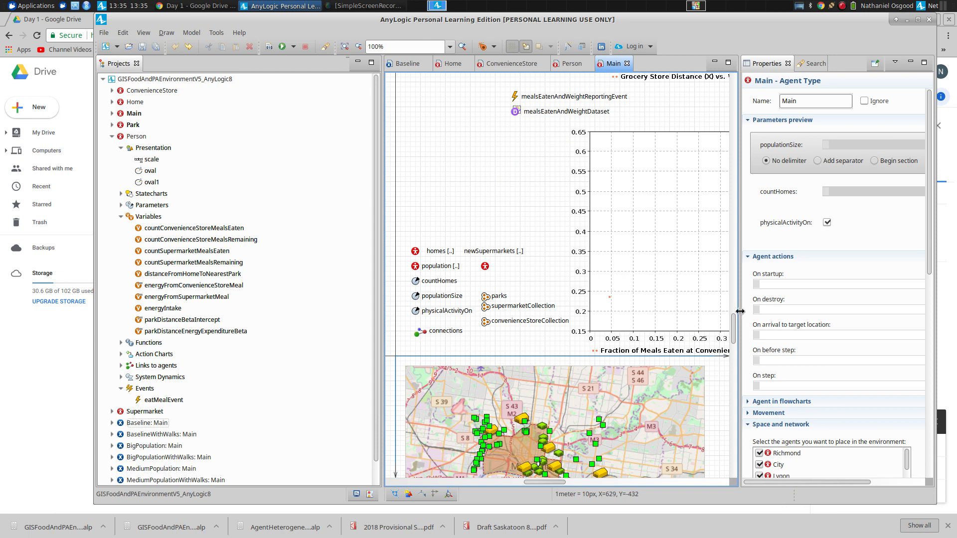
Widen the Properties view and show the properties of the homes population in the Main diagram.
drag(738, 315, 557, 266)
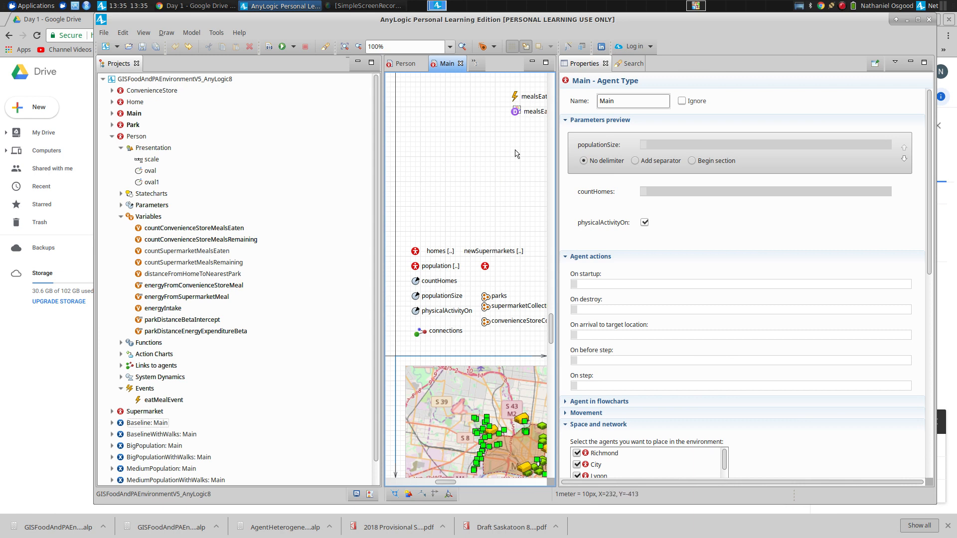
click(415, 252)
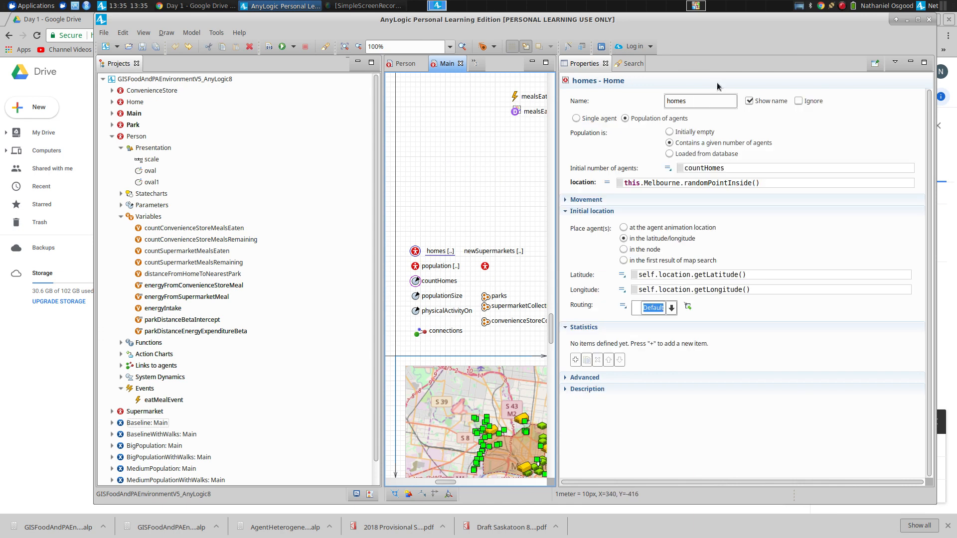
Try renaming the homes population to "homes!" and restore its name to homes.
click(697, 103)
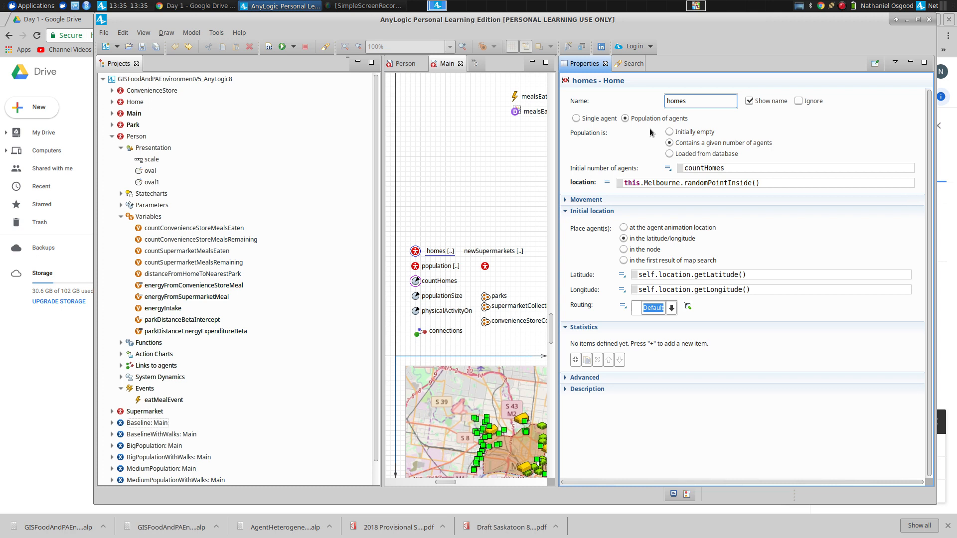
text(!)
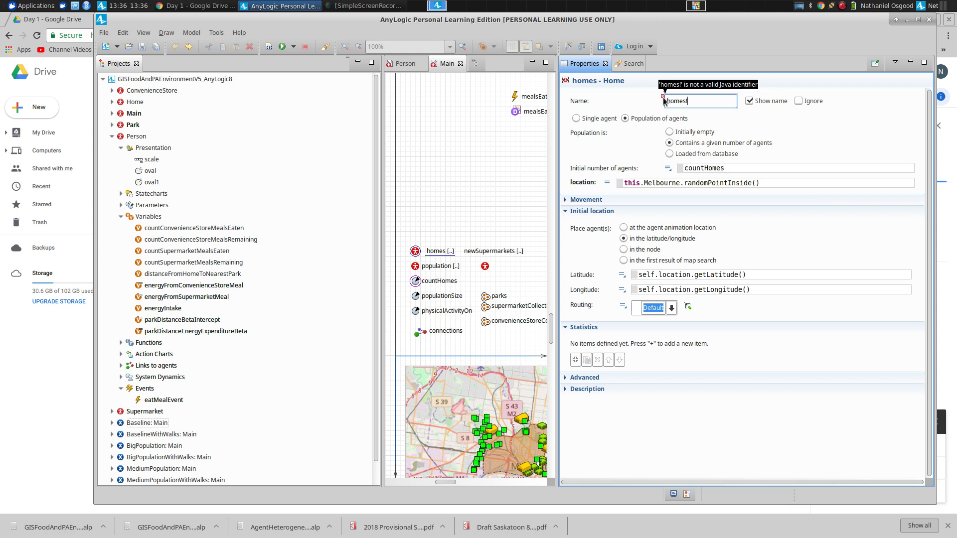
key(BackSpace)
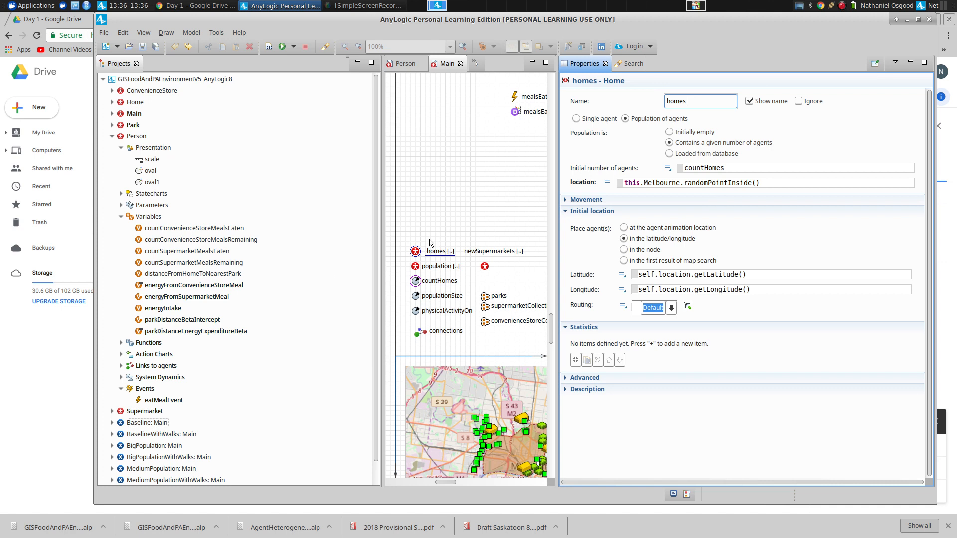
Insert an extra period after "self." in the homes population's Latitude expression, build the model, and re-enter the extra period.
click(657, 274)
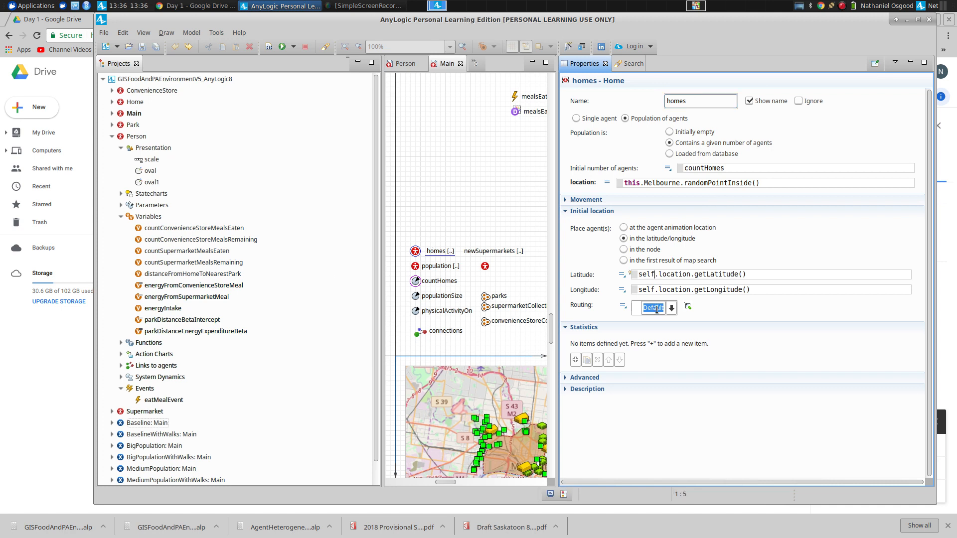
text(.)
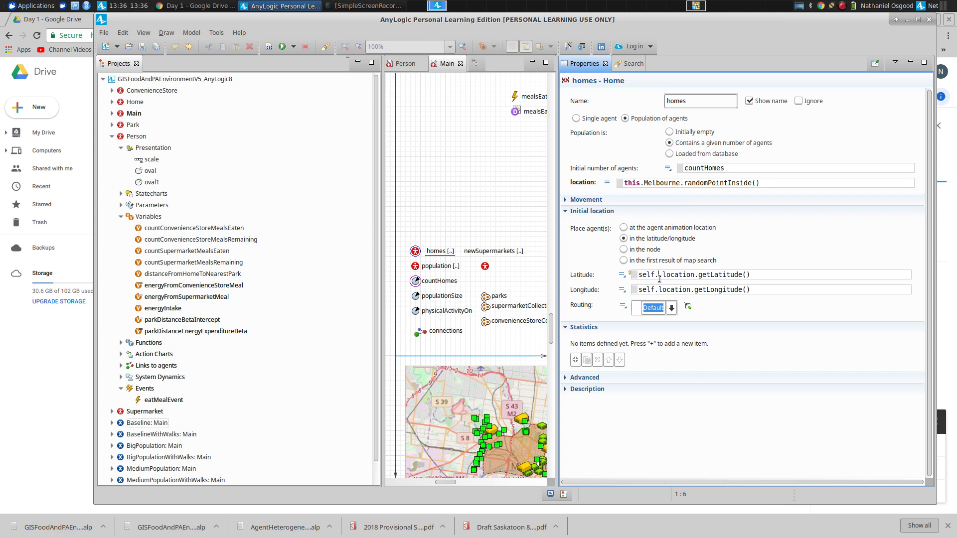
click(267, 49)
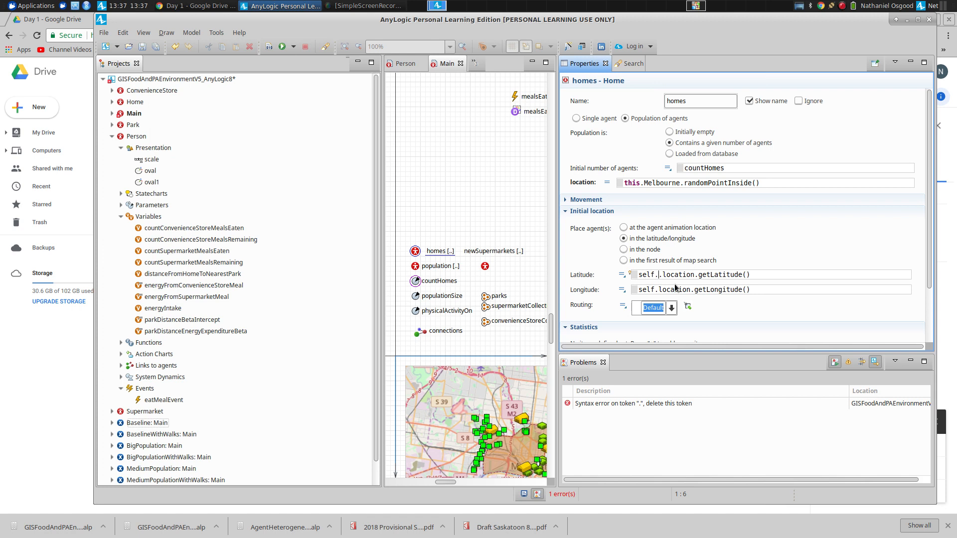
click(655, 275)
key(BackSpace)
text(.)
Try to run the Baseline: Main experiment, proceeding with the launch despite the workspace errors.
right_click(139, 425)
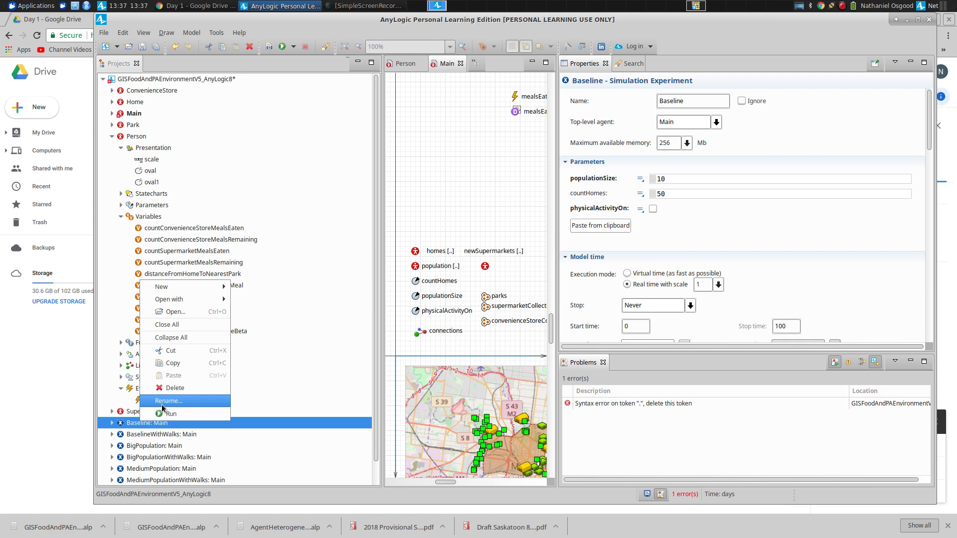
key(Escape)
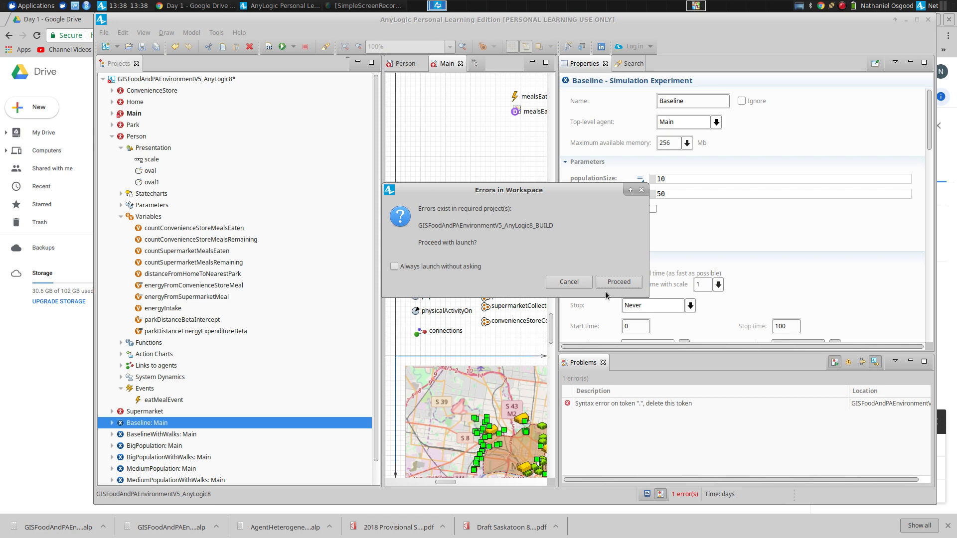
click(617, 283)
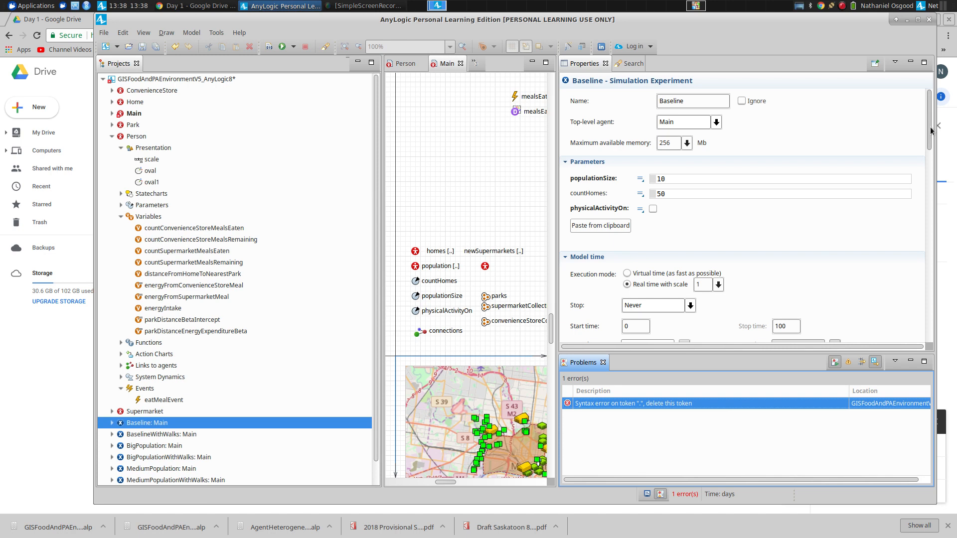
Trace the listed syntax error to the homes population in the project tree and its Latitude expression.
mouse_move(928, 130)
mouse_down()
mouse_move(932, 160)
mouse_move(928, 121)
mouse_up()
mouse_move(711, 481)
mouse_down()
mouse_move(785, 476)
mouse_move(698, 476)
mouse_up()
double_click(615, 403)
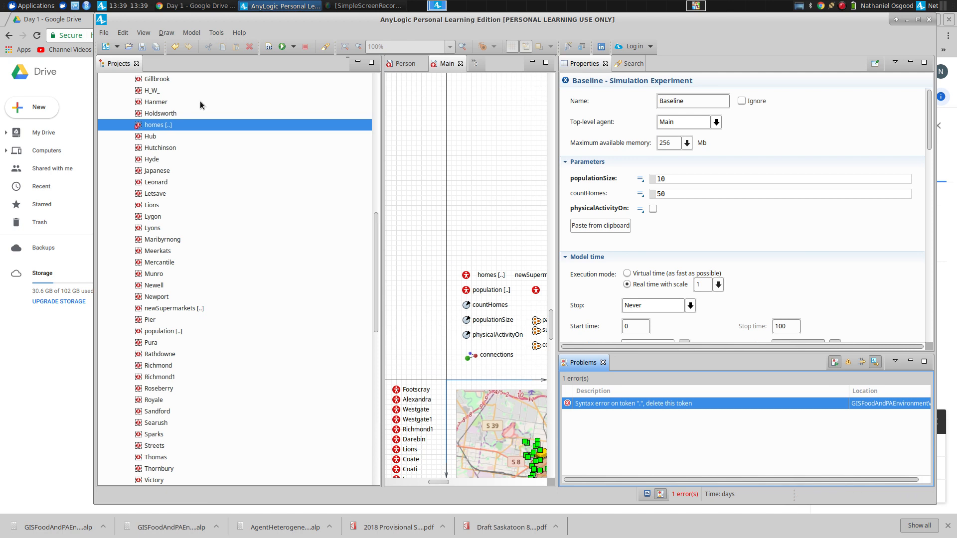
click(148, 128)
click(150, 127)
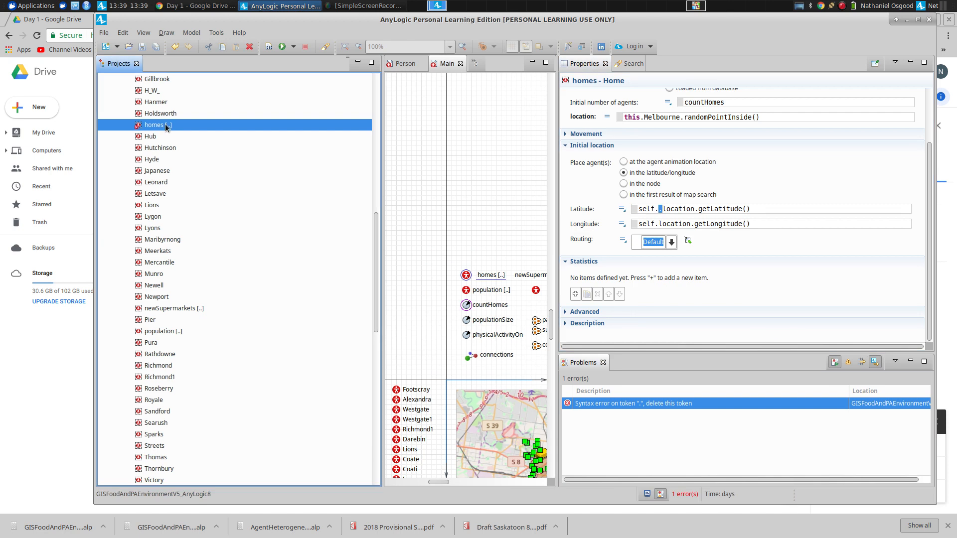
click(604, 403)
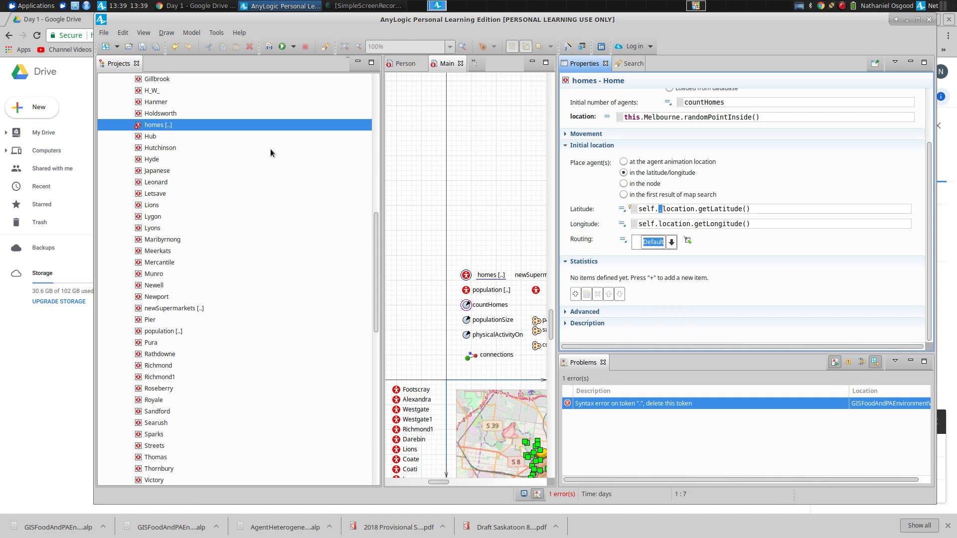
click(250, 125)
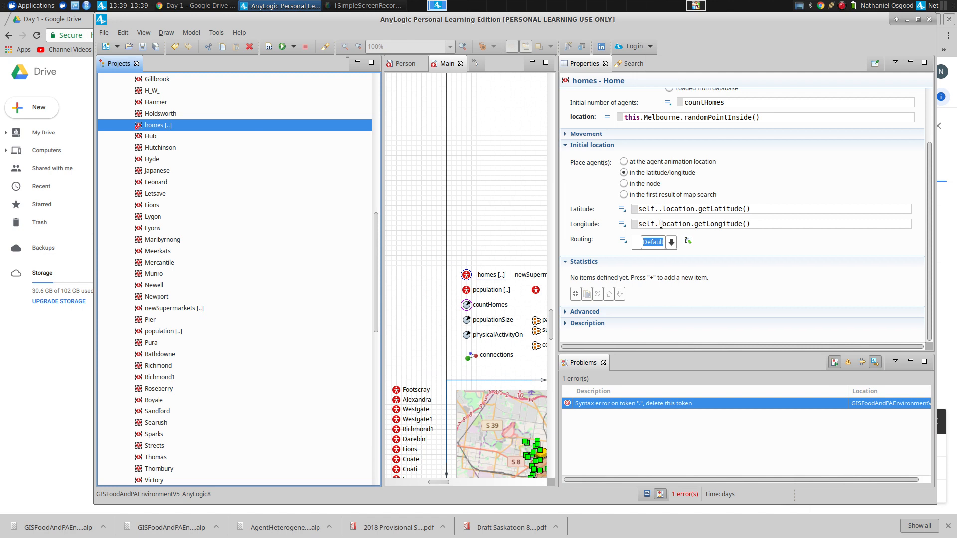
Remove the extra period so the homes Latitude expression reads self.location.getLatitude(), and rebuild the model.
click(664, 210)
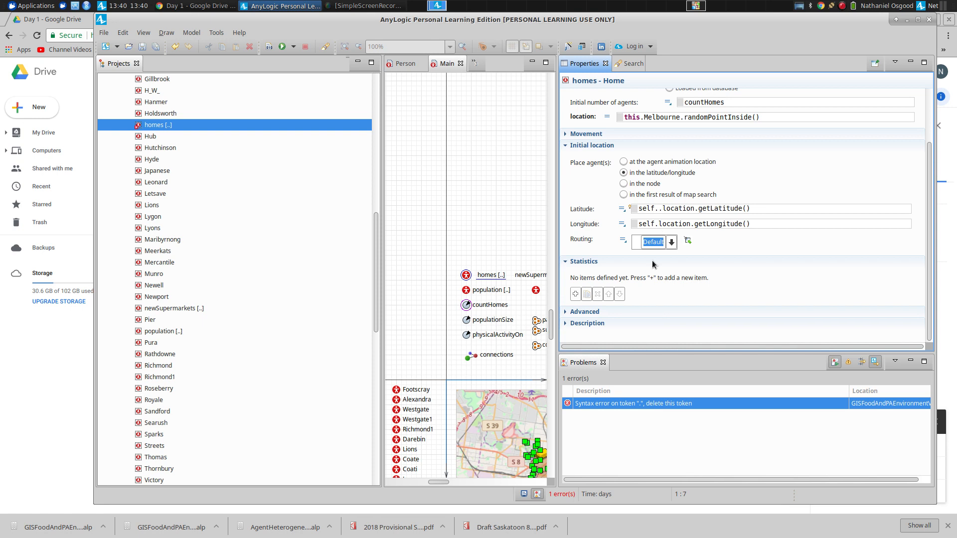
key(BackSpace)
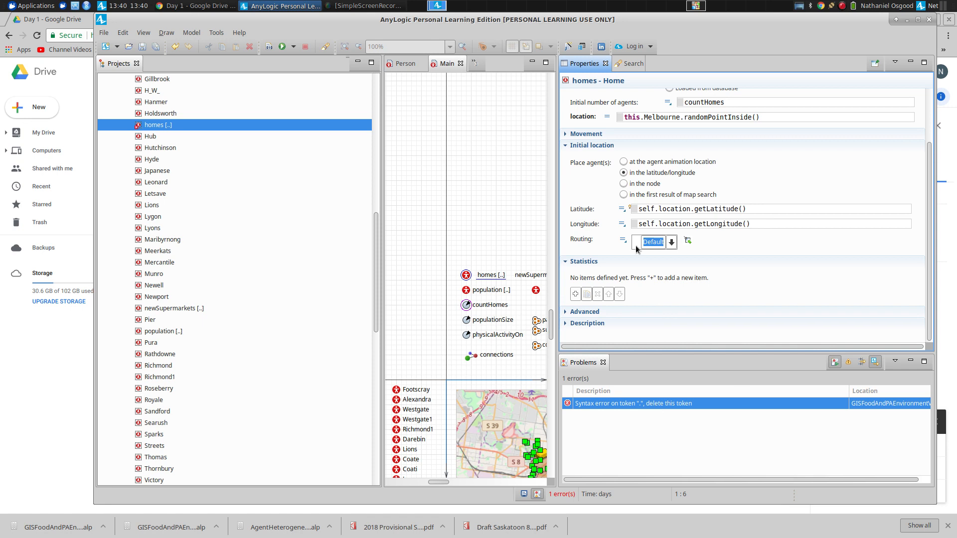
click(269, 48)
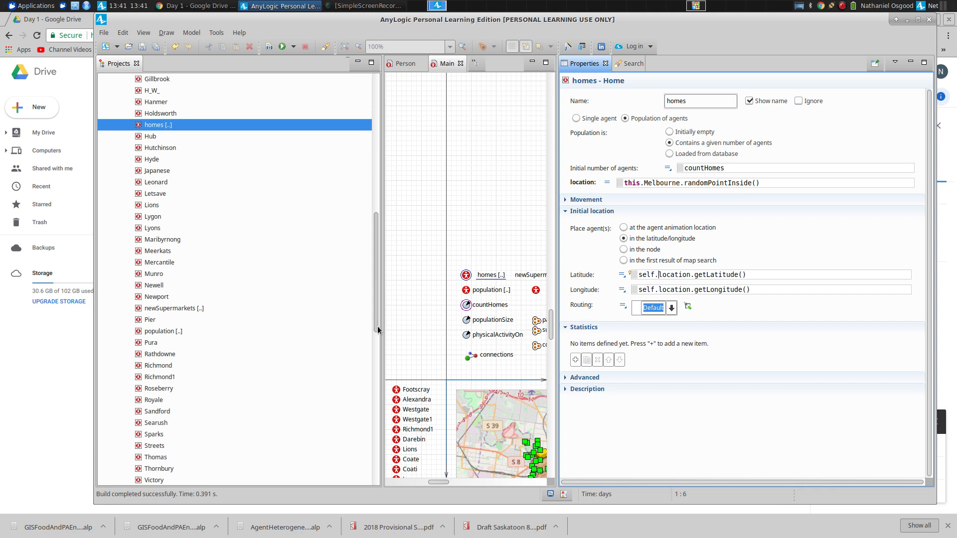
Reinsert the extra period in the homes Latitude expression, rebuild to check the error list, and delete the period again.
text(.)
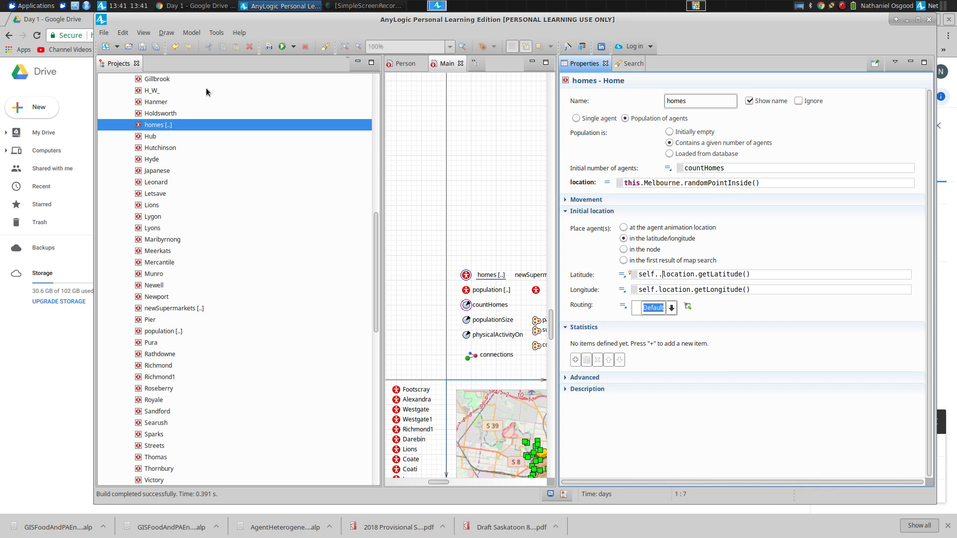
click(271, 48)
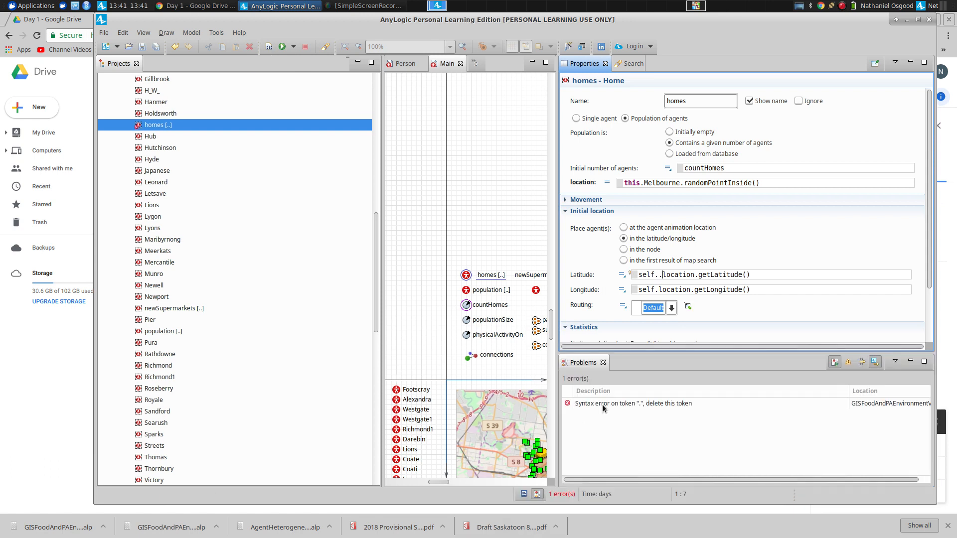
click(567, 495)
click(567, 495)
key(BackSpace)
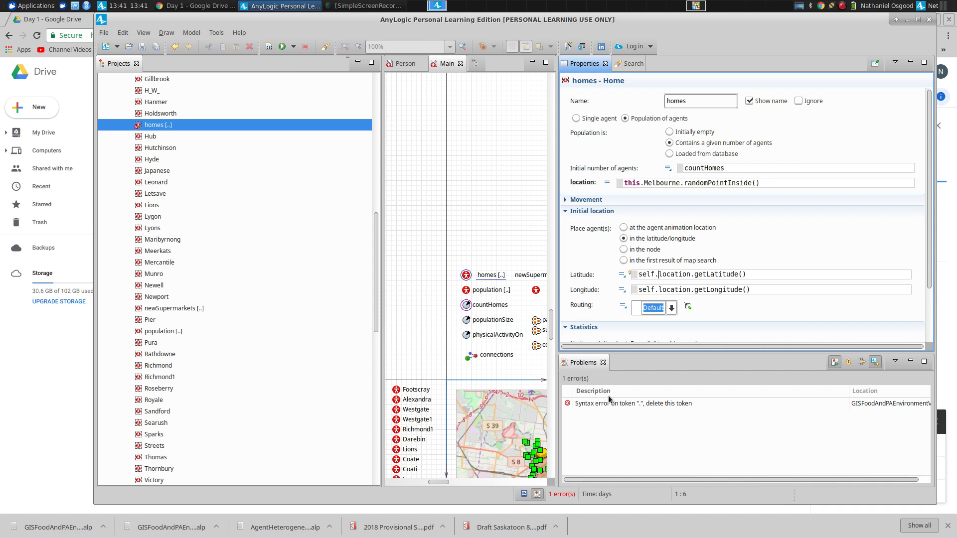
Rebuild the model and collapse the Main, Person and Park branches in the project tree.
click(269, 46)
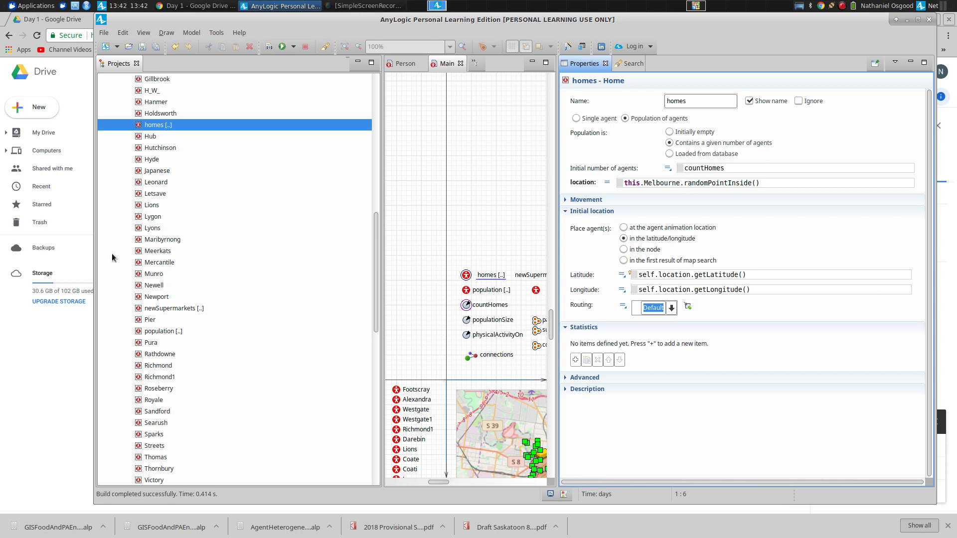
drag(377, 233, 362, 53)
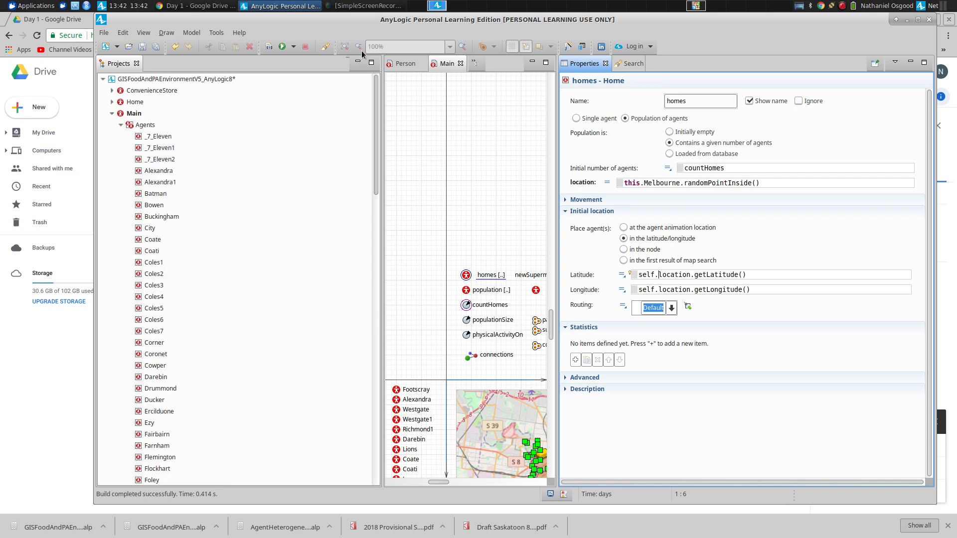
click(112, 114)
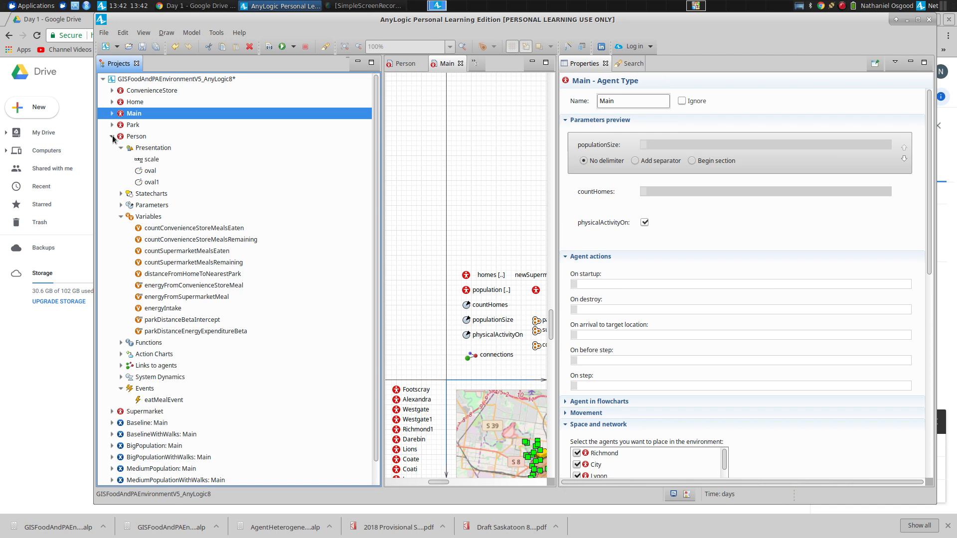
click(112, 136)
click(112, 125)
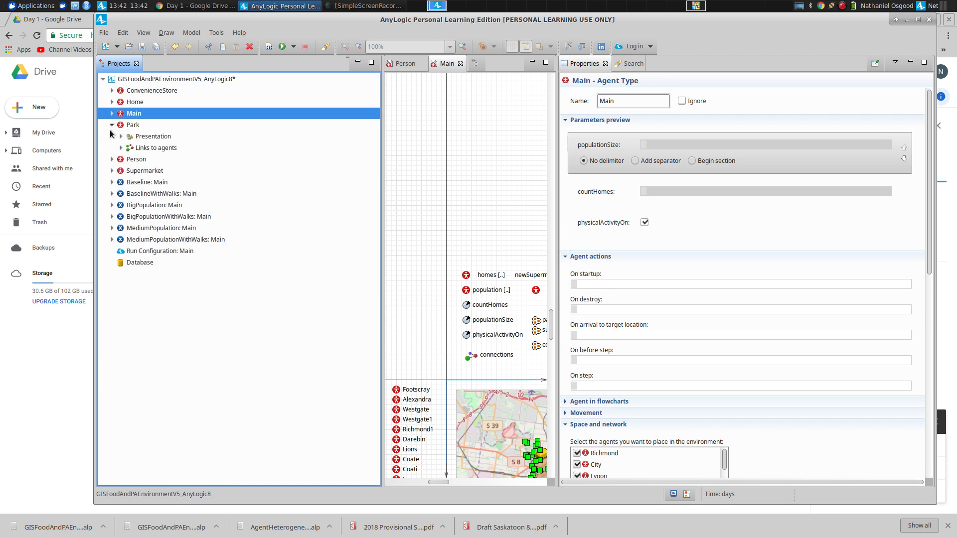
click(111, 124)
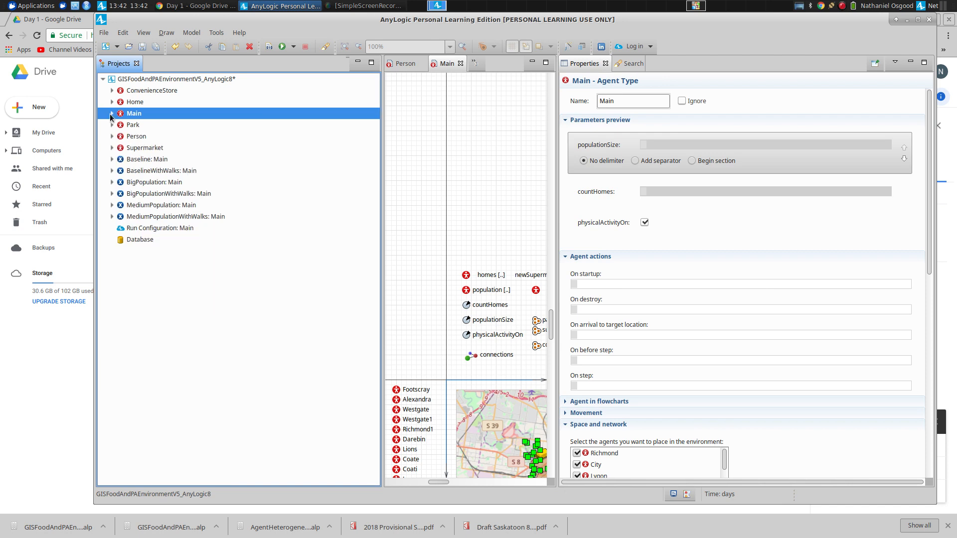
click(111, 113)
click(111, 113)
Compare the populationSize and countHomes parameters of the Baseline, BigPopulation and MediumPopulation experiments.
click(144, 185)
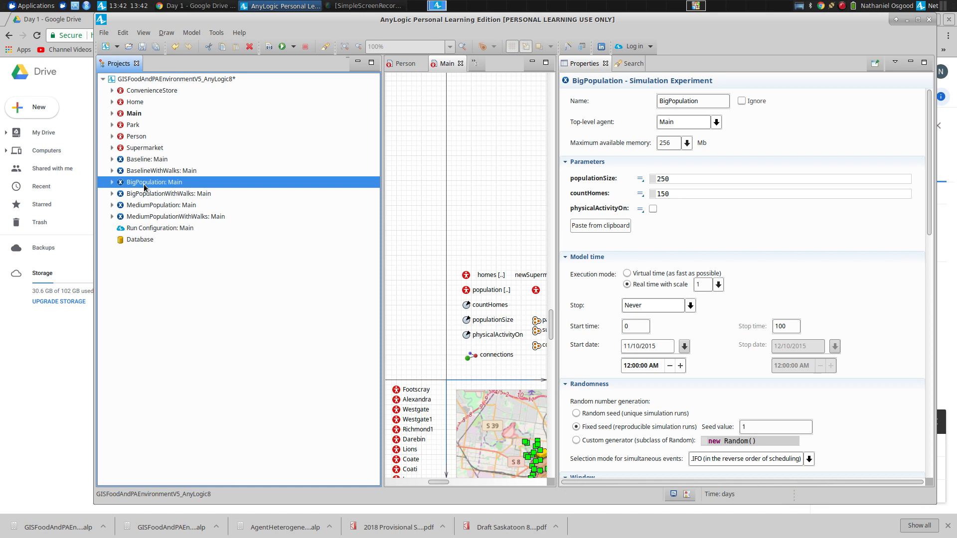
click(141, 160)
click(143, 182)
click(153, 204)
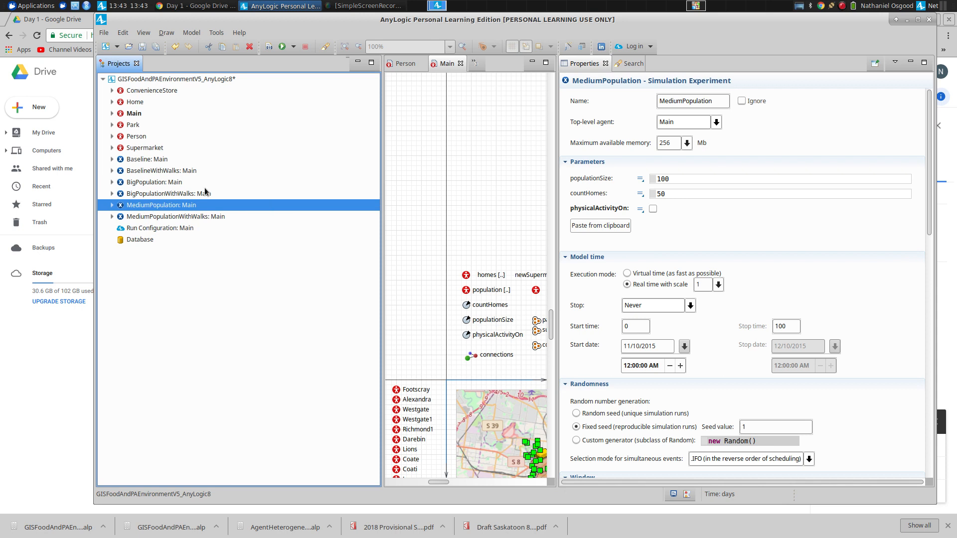
click(153, 183)
click(151, 161)
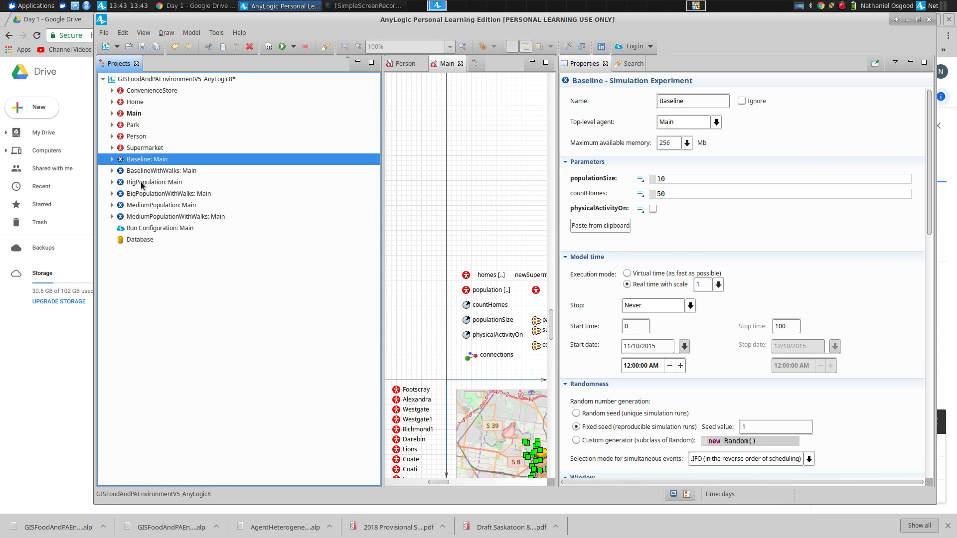
click(680, 179)
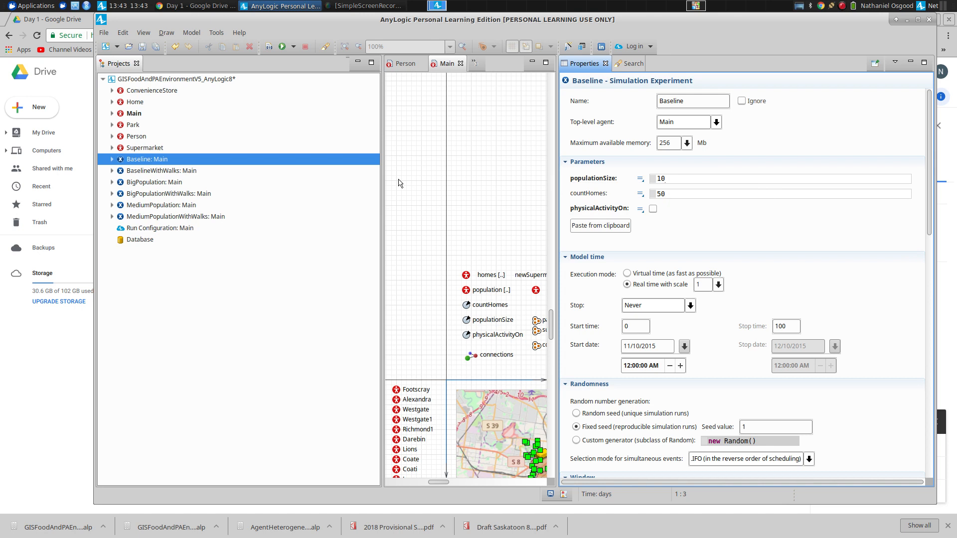
click(165, 183)
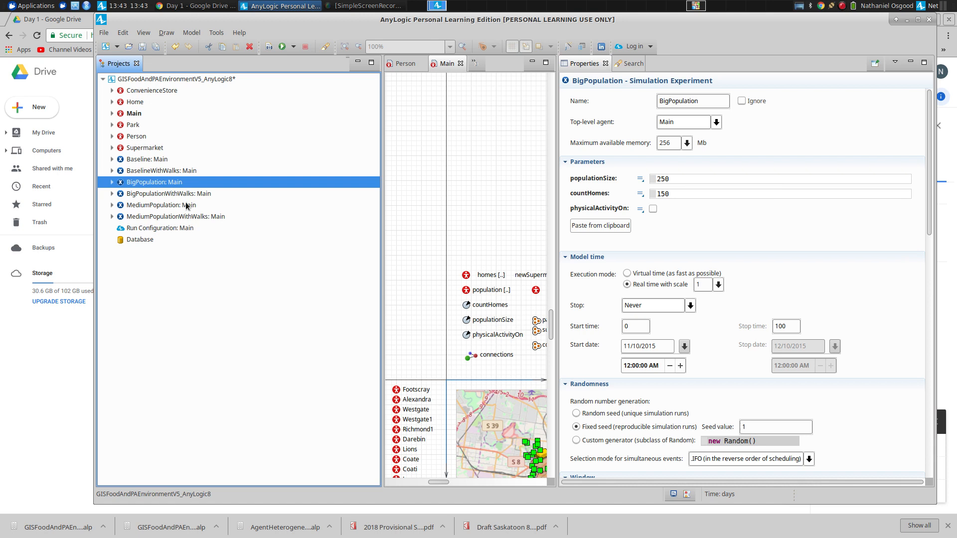
click(181, 207)
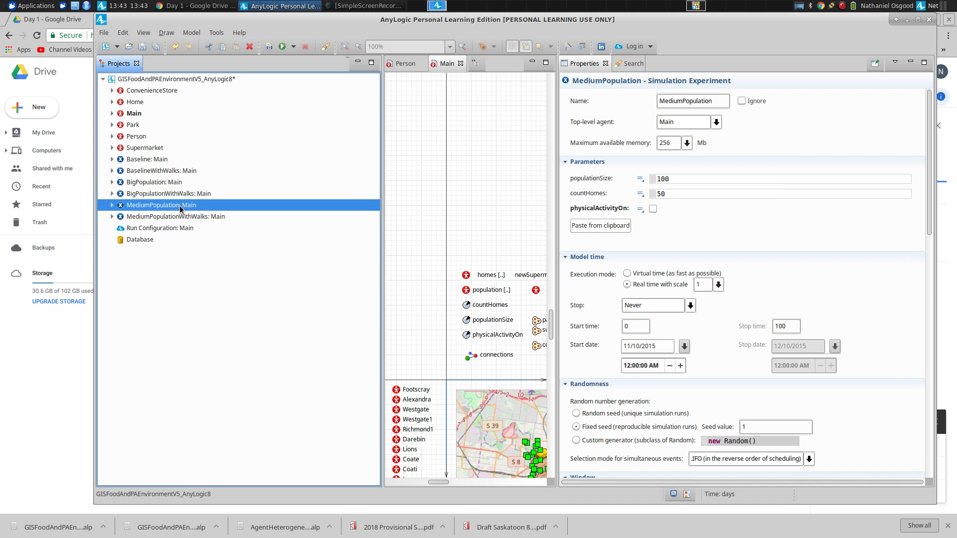
Compare the physicalActivityOn setting of Baseline and BigPopulation with that of their WithWalks counterparts.
click(144, 160)
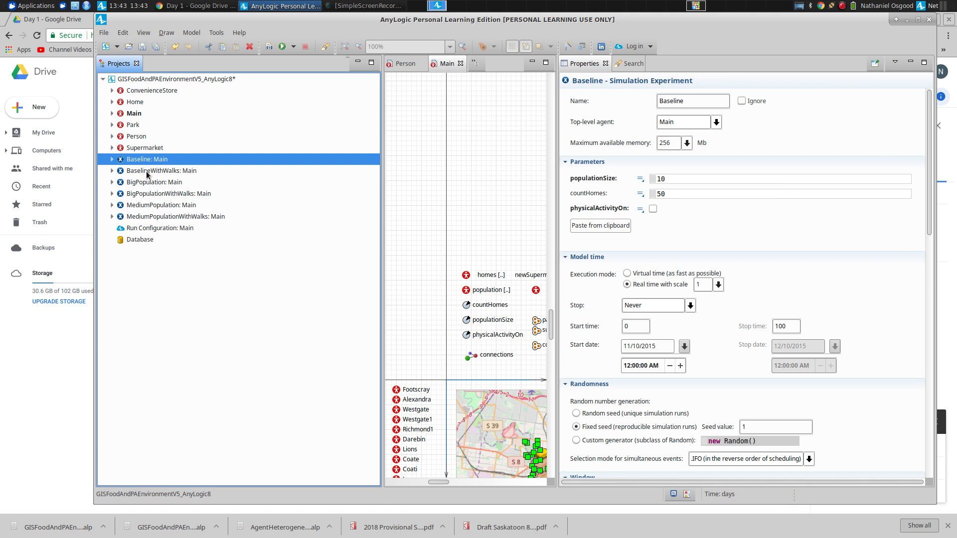
click(148, 172)
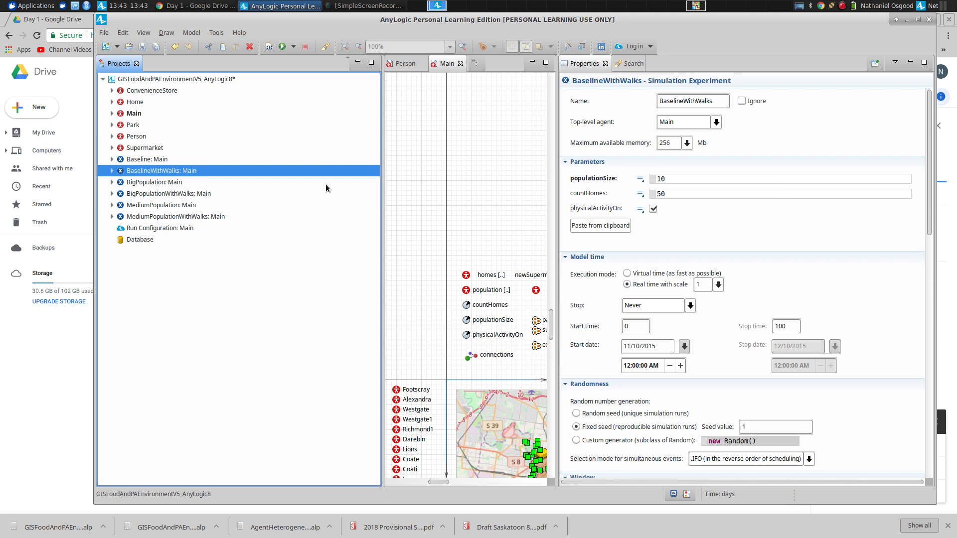
click(153, 159)
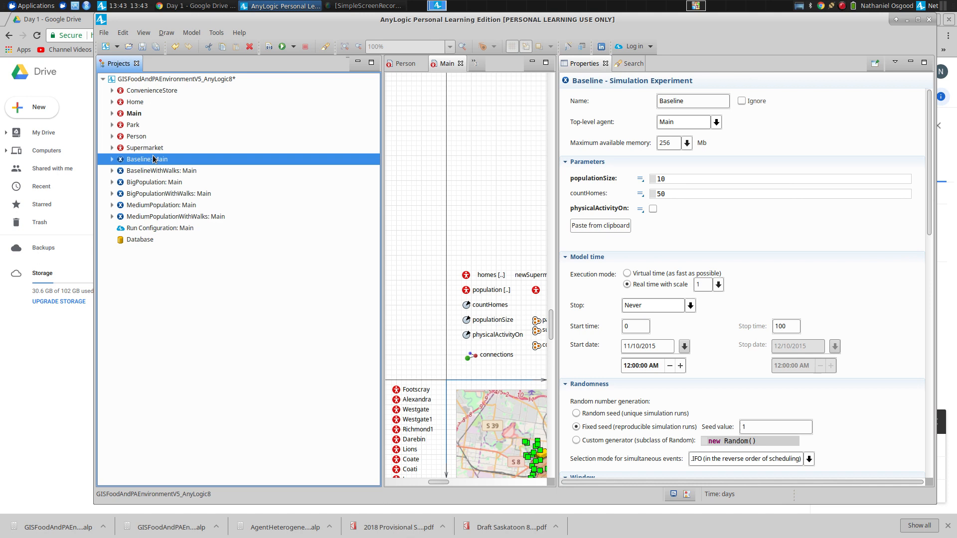
click(151, 196)
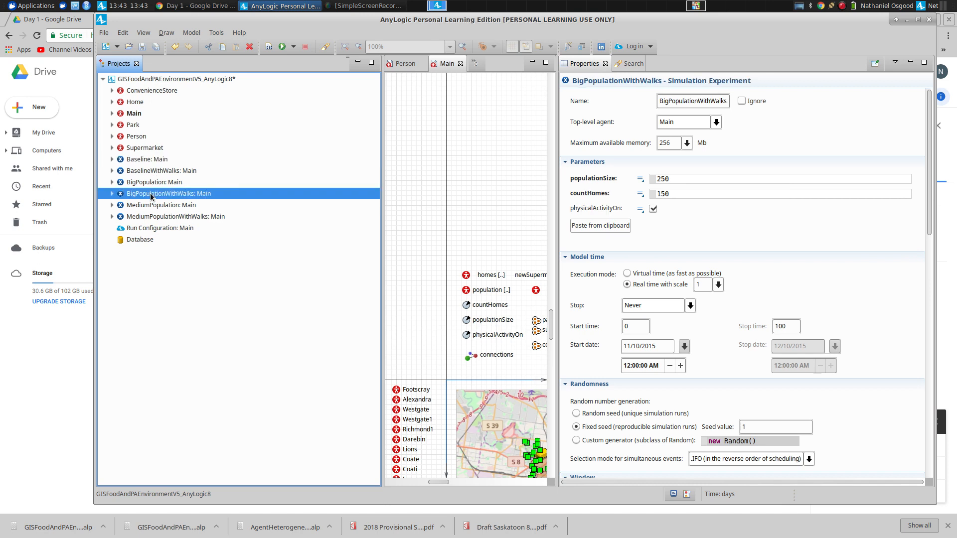
click(144, 185)
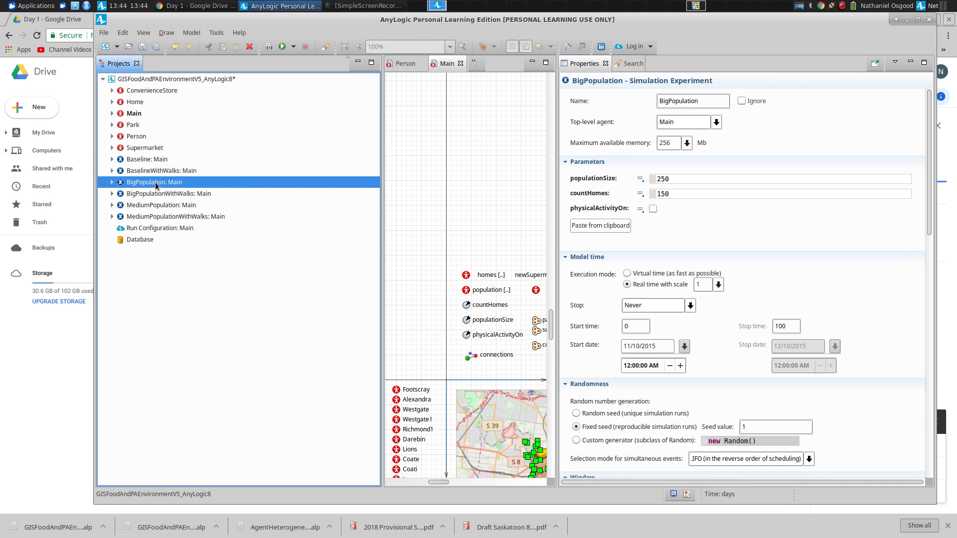
right_click(169, 80)
mouse_move(174, 88)
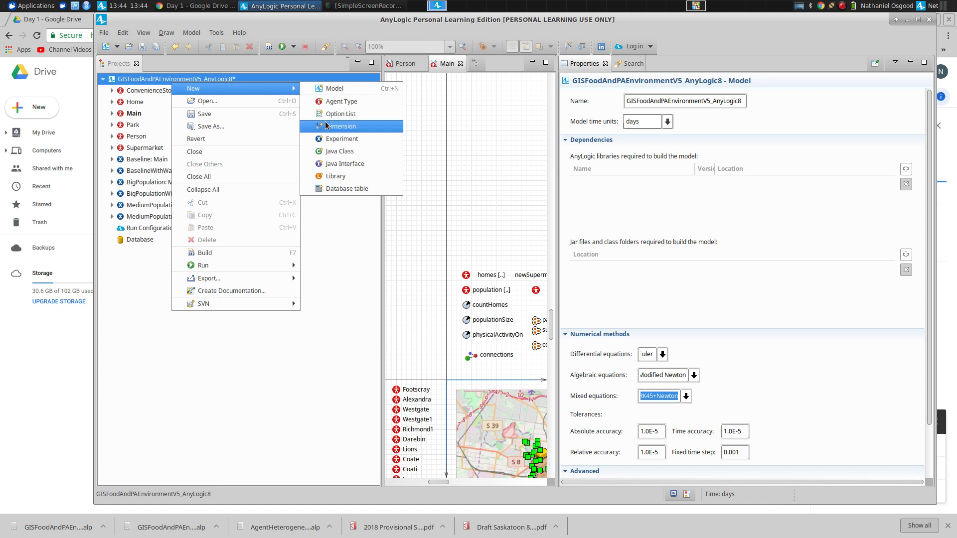
click(146, 168)
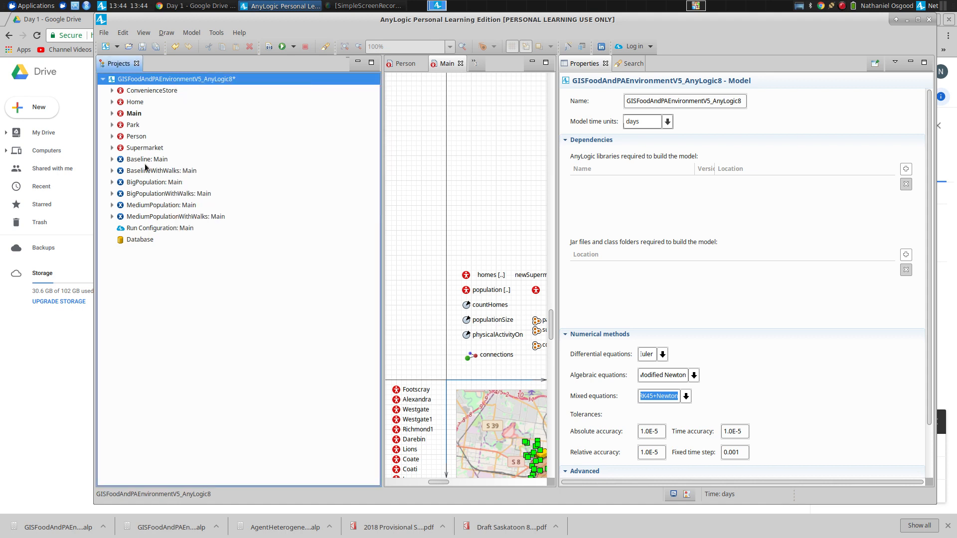
Duplicate the BigPopulation experiment within the GISFoodAndPAEnvironmentV5_AnyLogic8 model.
right_click(146, 184)
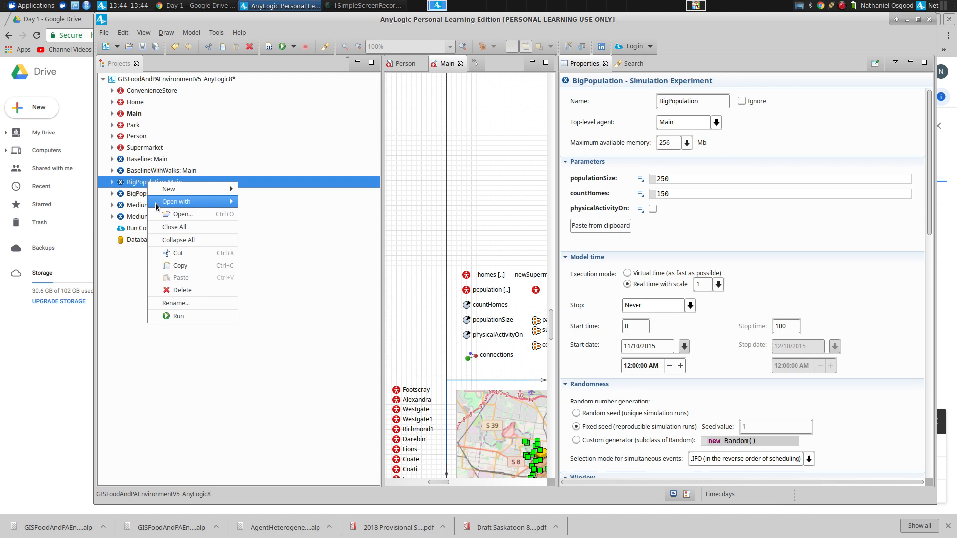
click(179, 266)
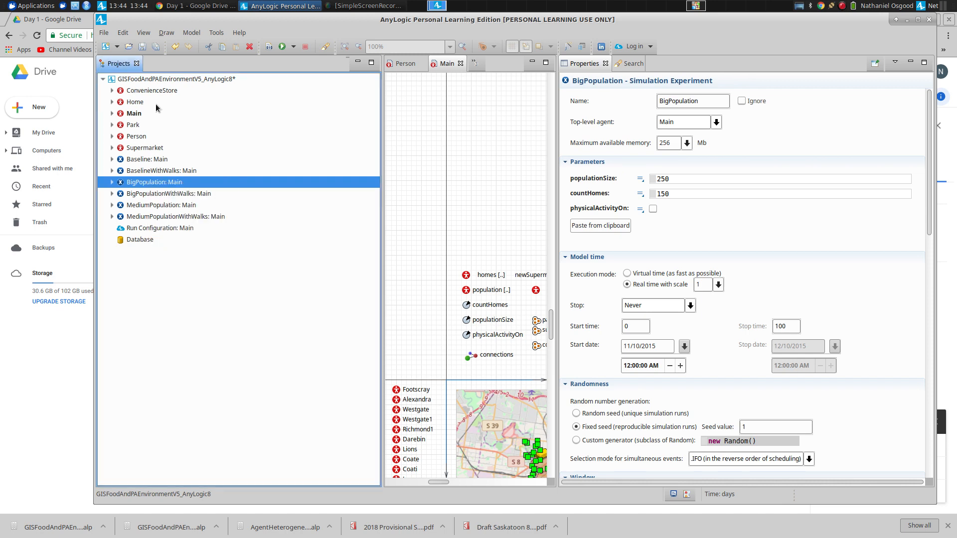
right_click(165, 81)
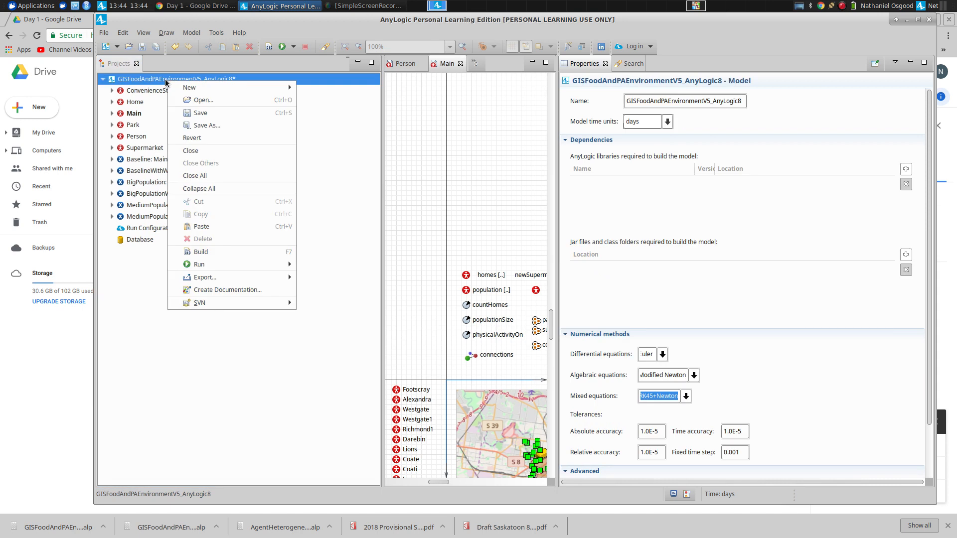
click(202, 228)
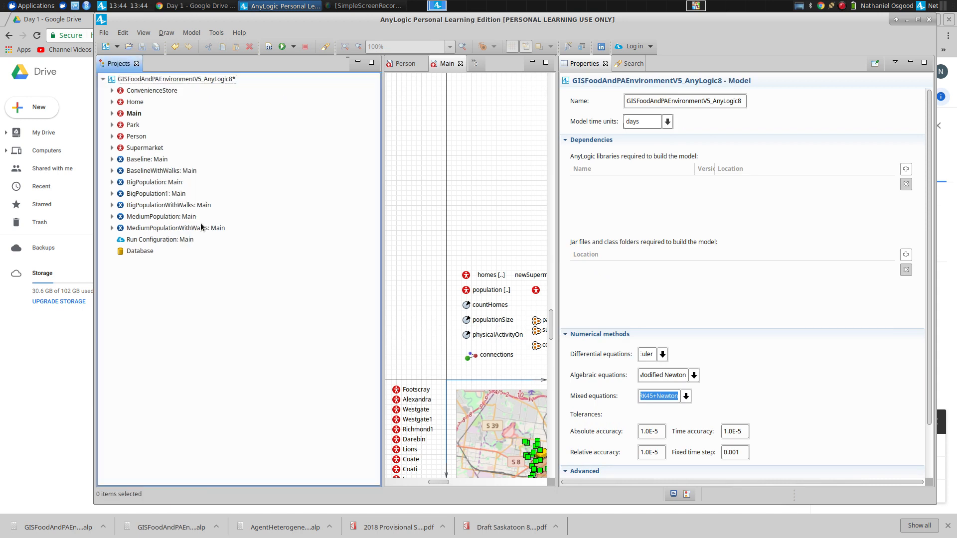
Rename the copied BigPopulation experiment as BigPopulationFewHomes.
click(156, 195)
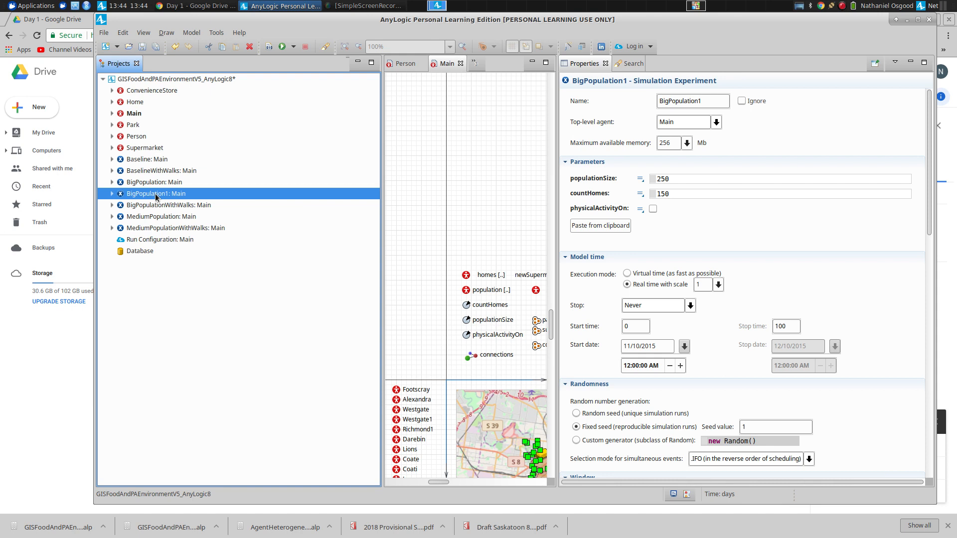
click(712, 104)
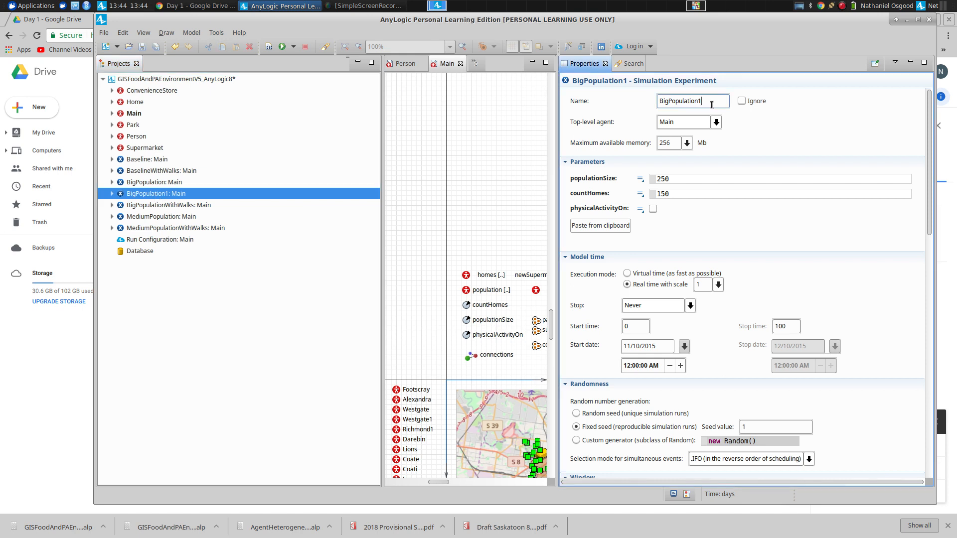
key(BackSpace)
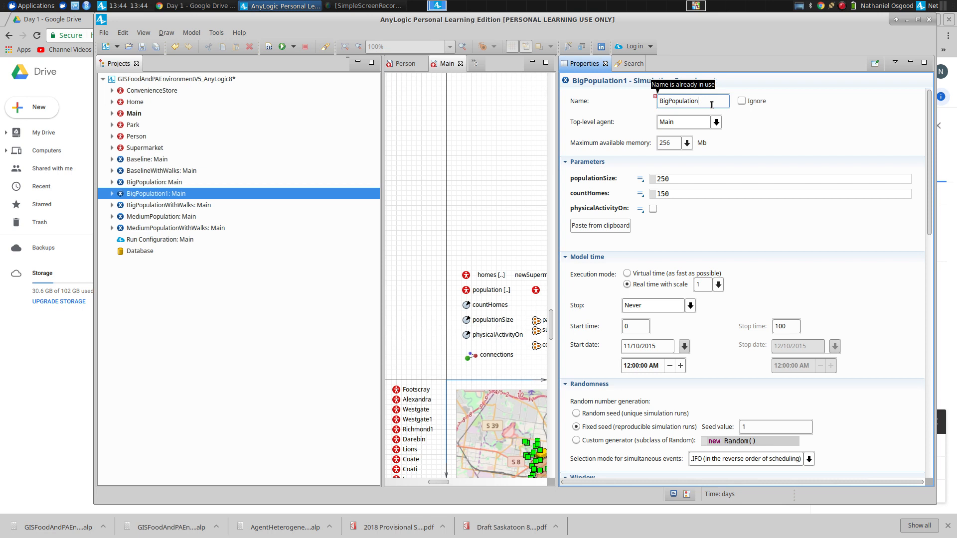
text(FewHomes)
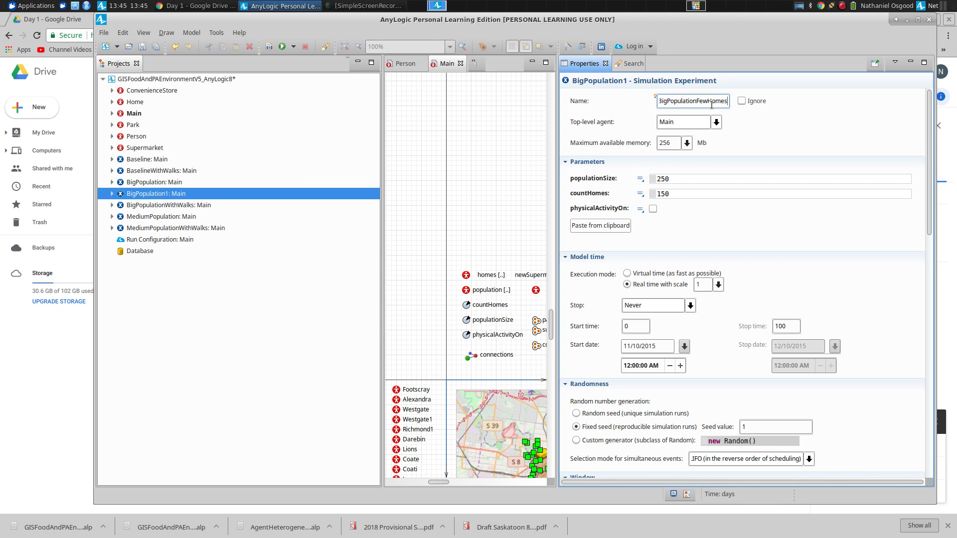
Set the countHomes parameter of the BigPopulationFewHomes experiment to 50.
click(666, 194)
key(BackSpace)
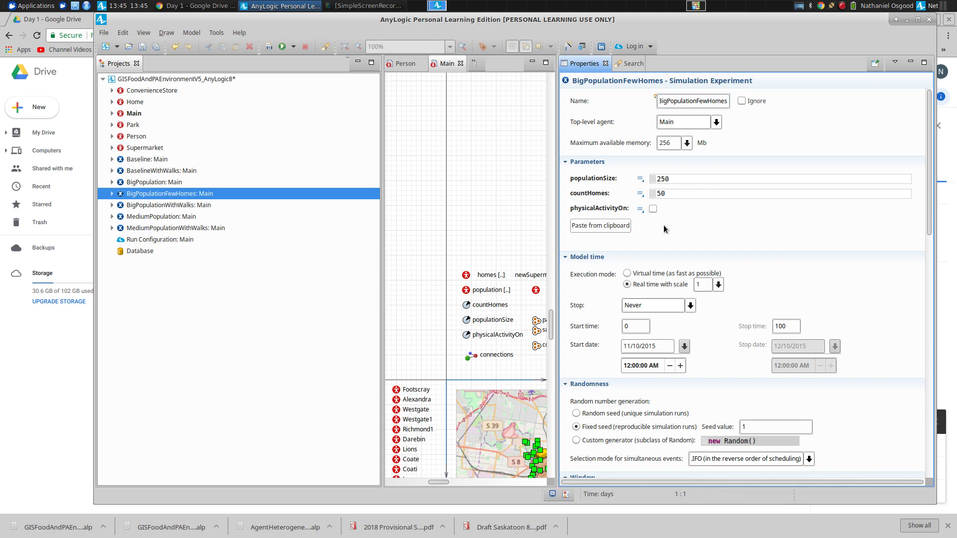
key(Delete)
key(Delete)
text(56)
key(BackSpace)
key(BackSpace)
text(50)
Compare the parameters of the BigPopulation and BigPopulationFewHomes experiments, and save the model.
click(153, 182)
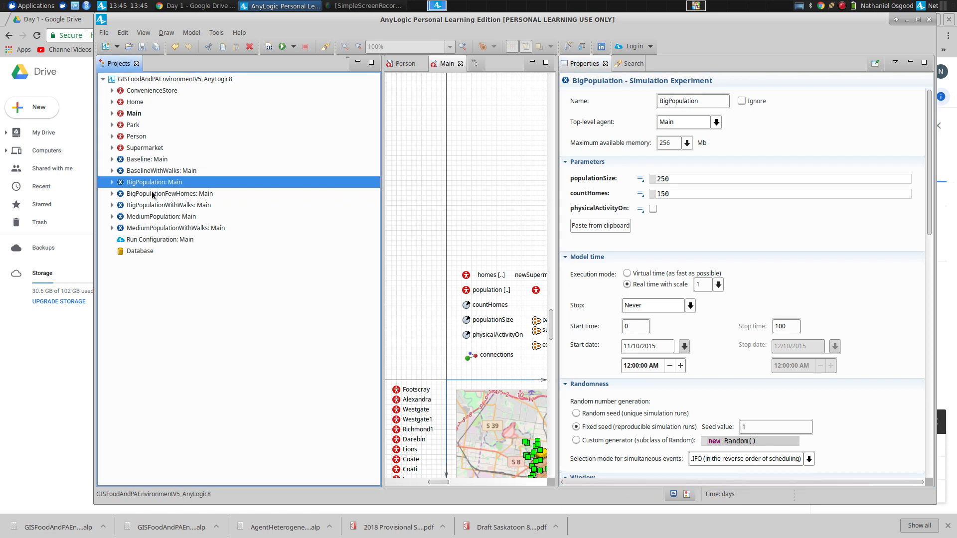
click(152, 194)
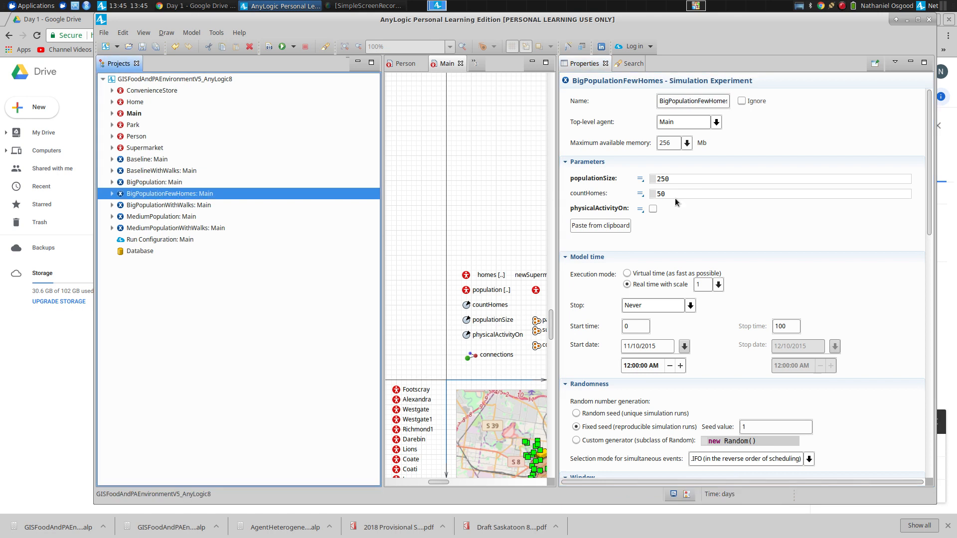
mouse_move(610, 198)
key(ctrl+s)
Display the Console view in the workspace.
click(144, 33)
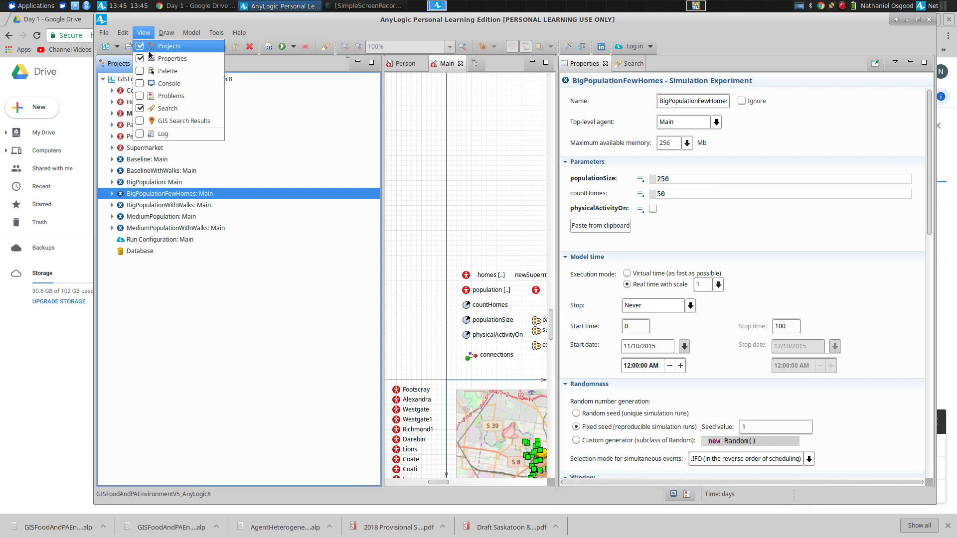
click(147, 85)
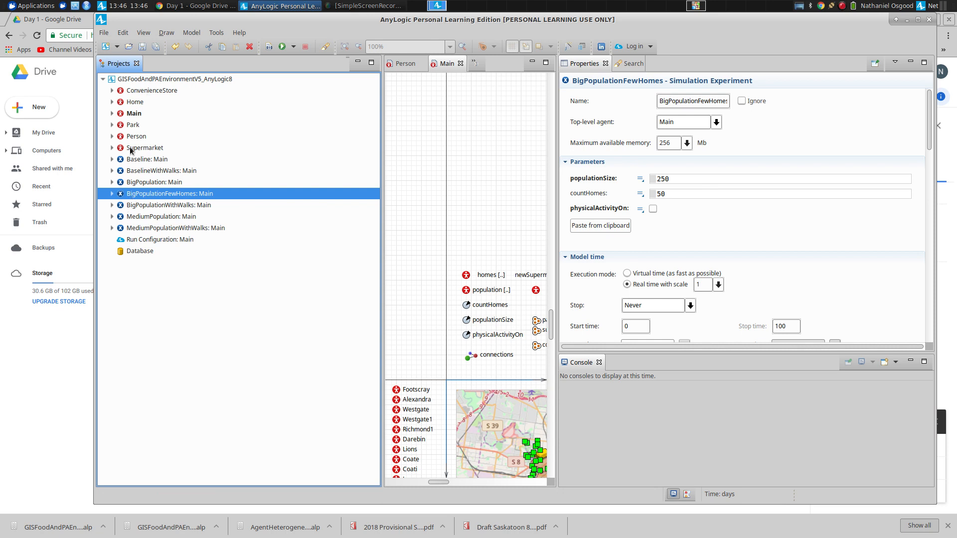
right_click(132, 116)
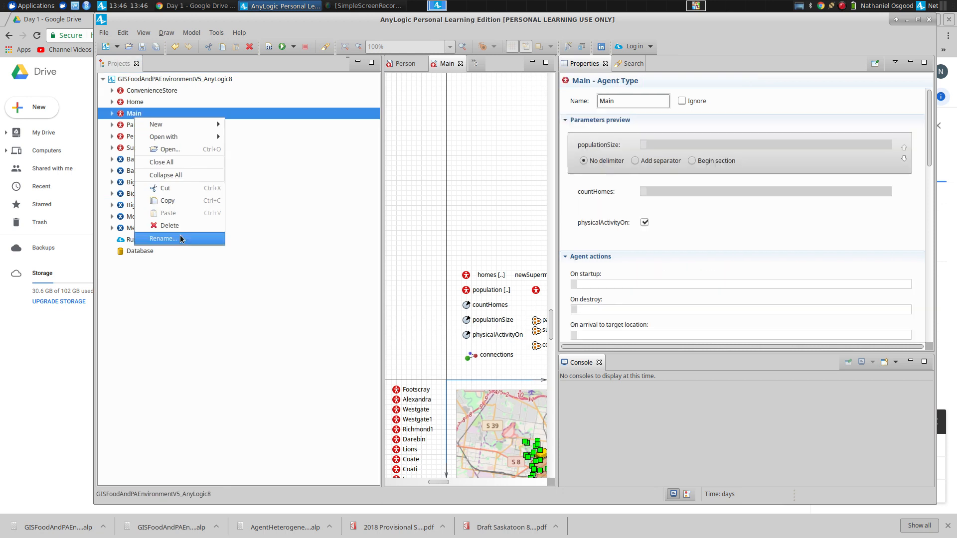
click(102, 272)
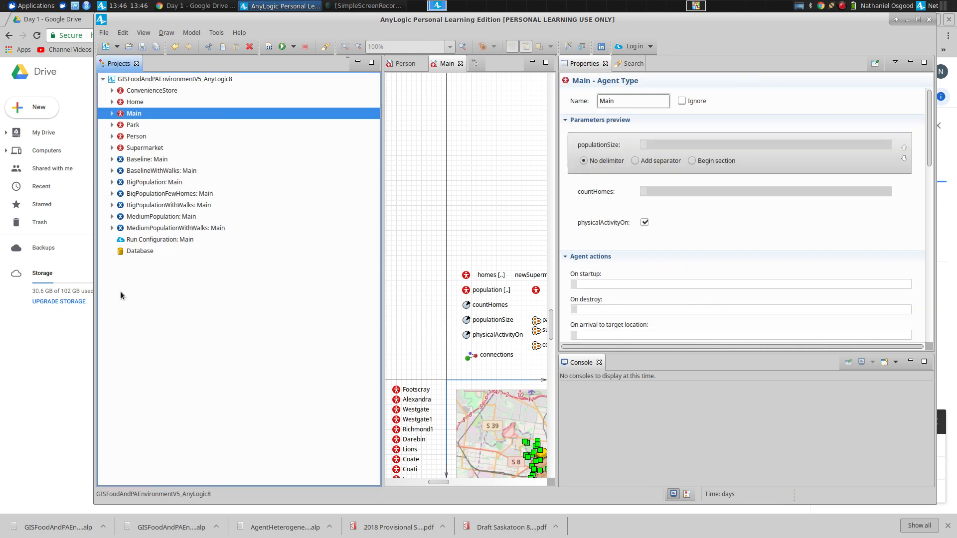
right_click(145, 159)
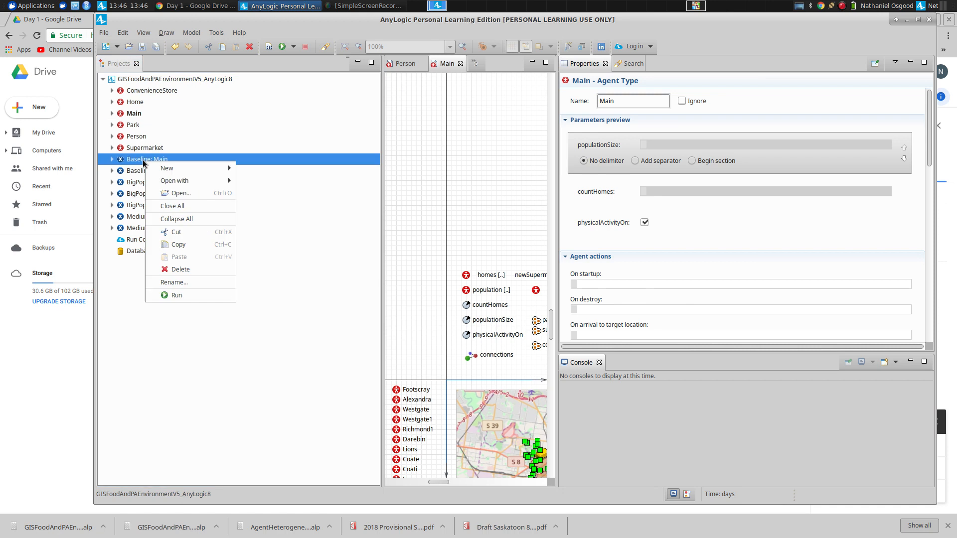
click(135, 348)
Launch the BigPopulation experiment and start its simulation run.
right_click(168, 184)
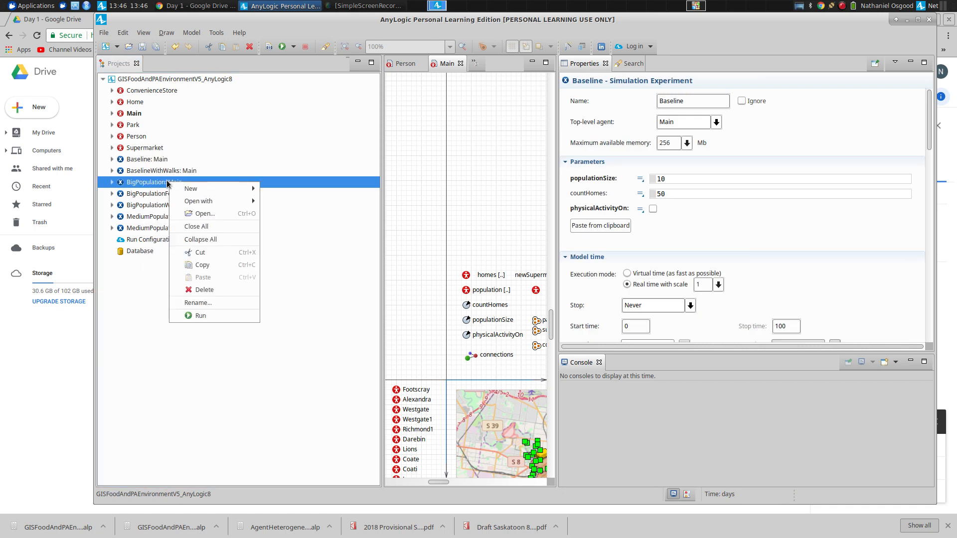
click(174, 306)
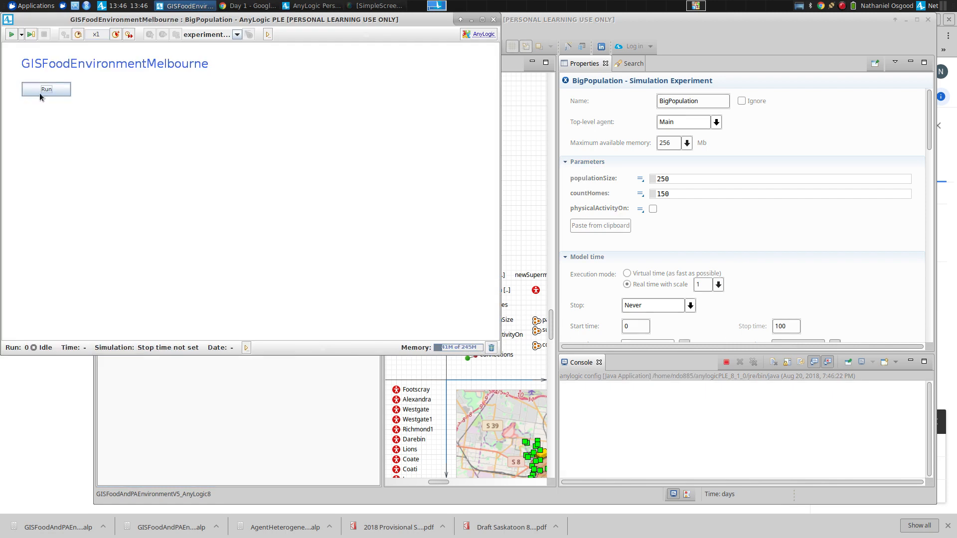
click(40, 93)
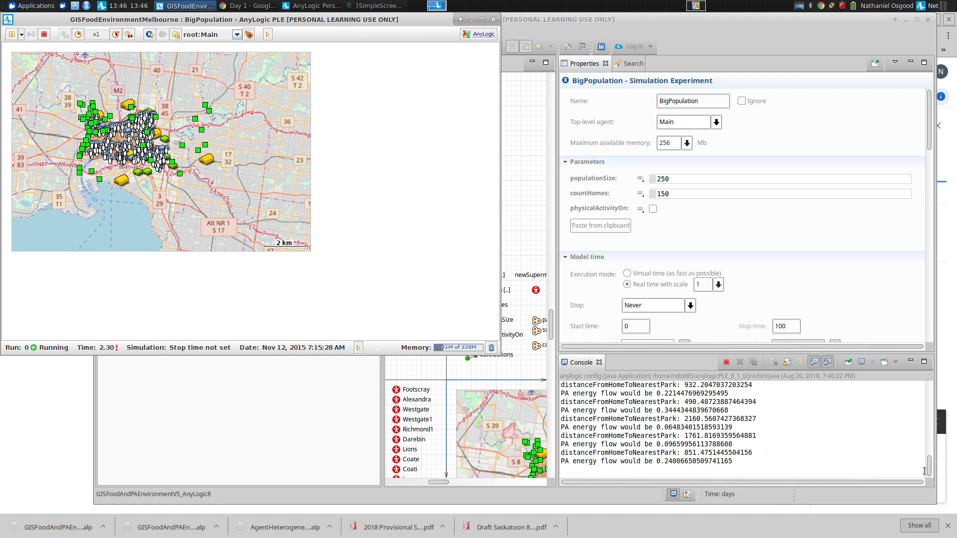
Examine the distance-to-nearest-park and PA energy flow lines at the start of the console output.
drag(928, 470, 929, 397)
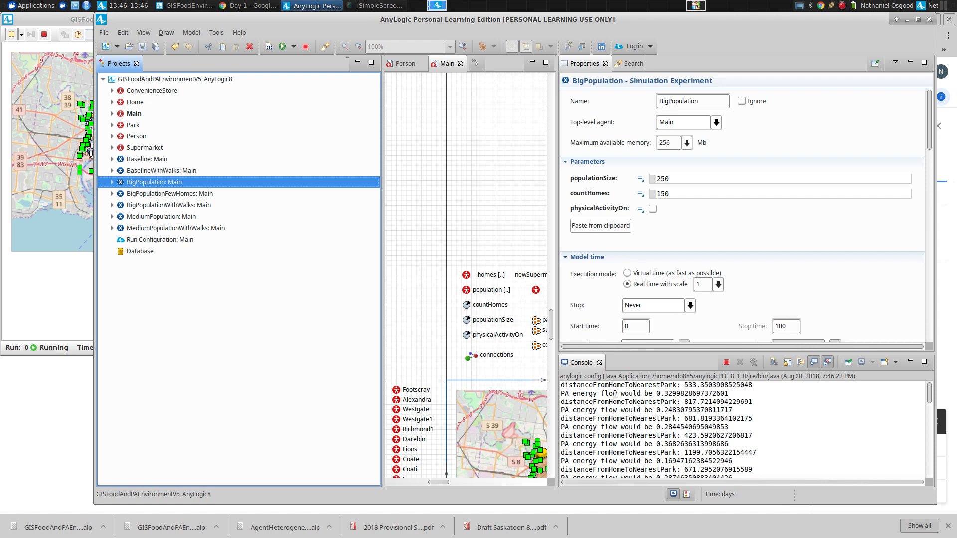
drag(601, 394, 728, 393)
double_click(679, 385)
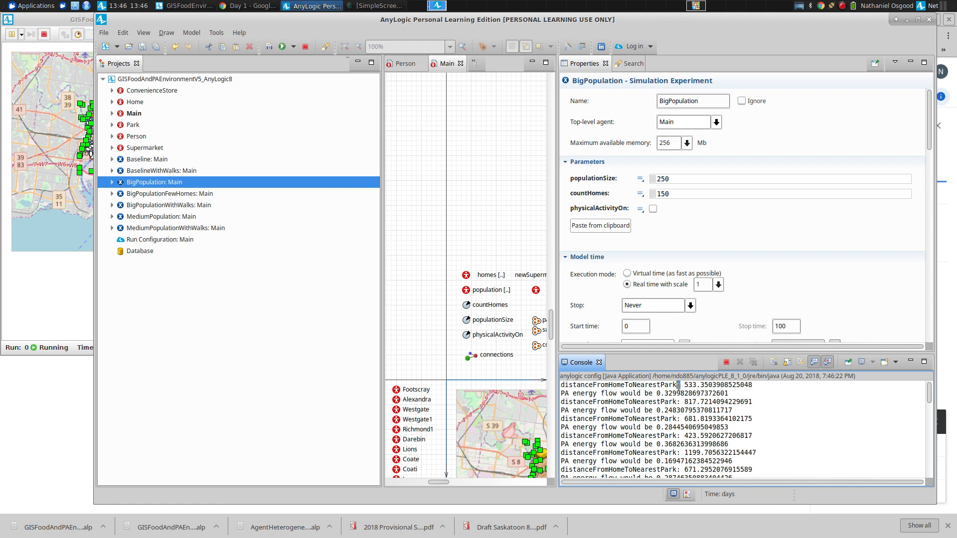
Search the workspace for distanceFromHomeToNearestPark, the variable name printed in the console.
double_click(617, 385)
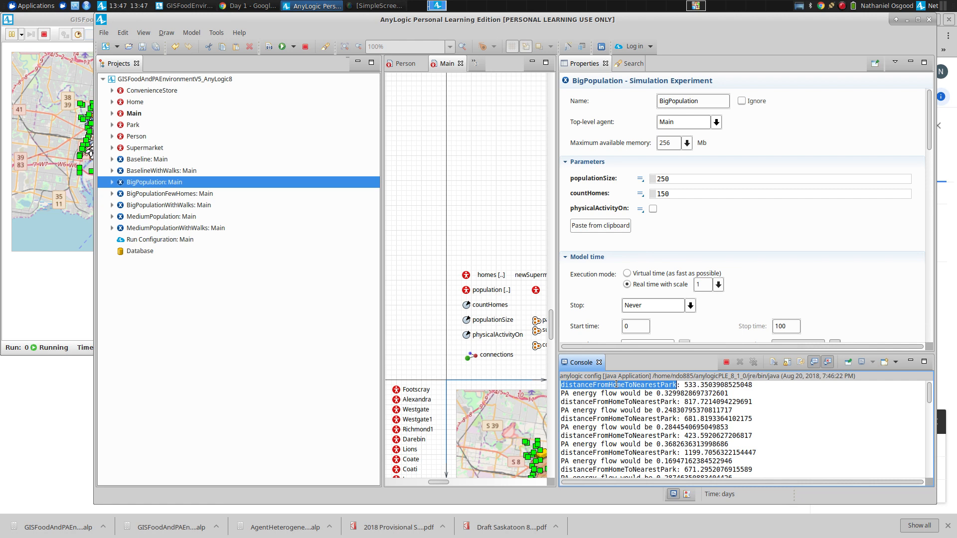
key(ctrl+h)
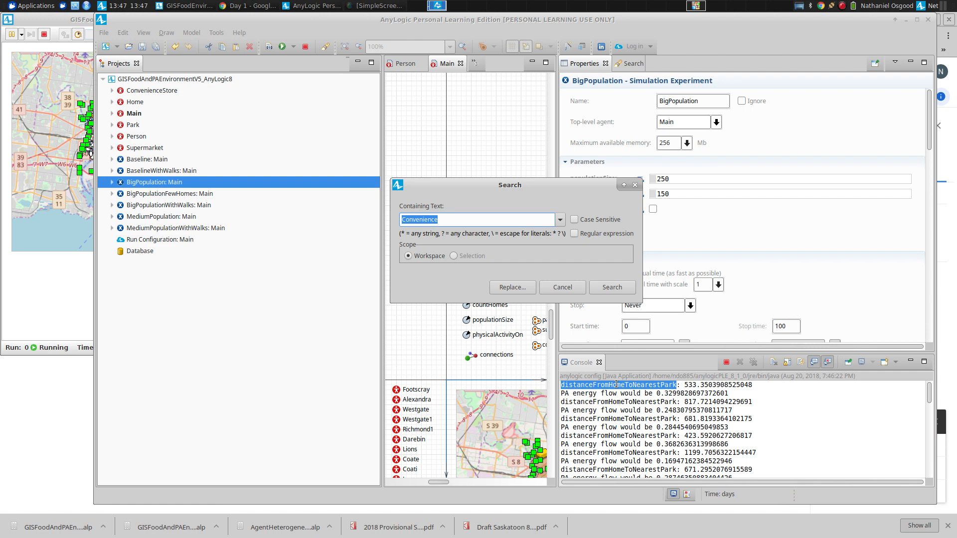
text(distanceFromHomeToNearestPark)
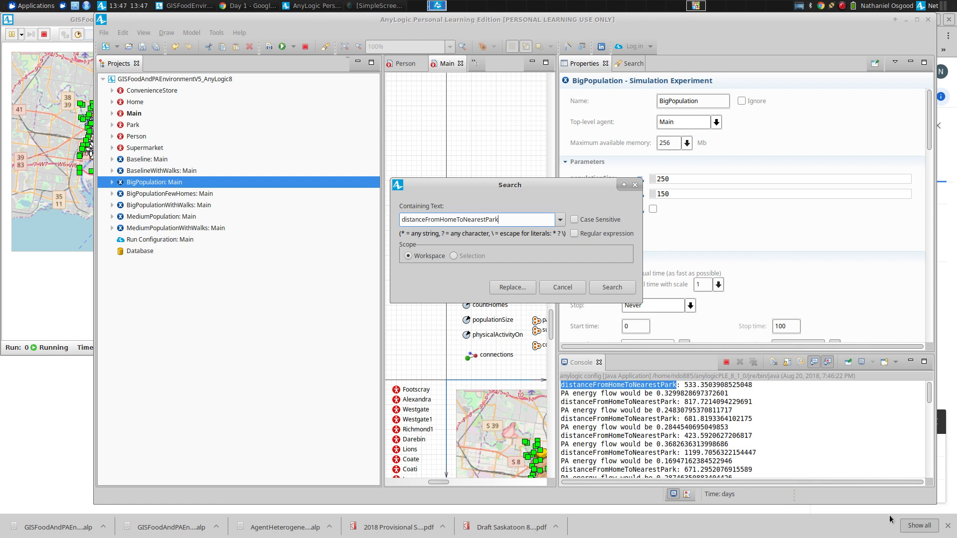
click(611, 288)
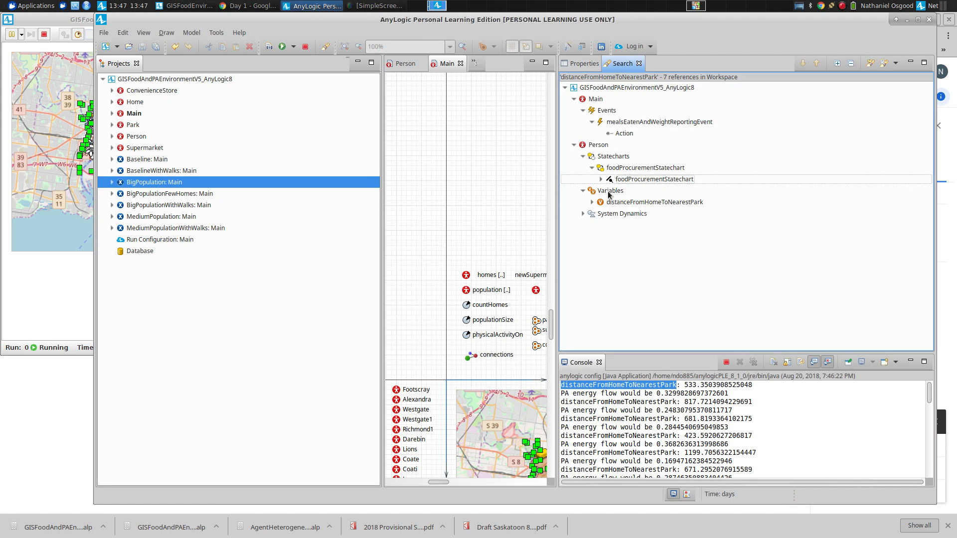
Inspect the match in the action code of Main's mealsEatenAndWeightReportingEvent, and return to the search results.
click(620, 136)
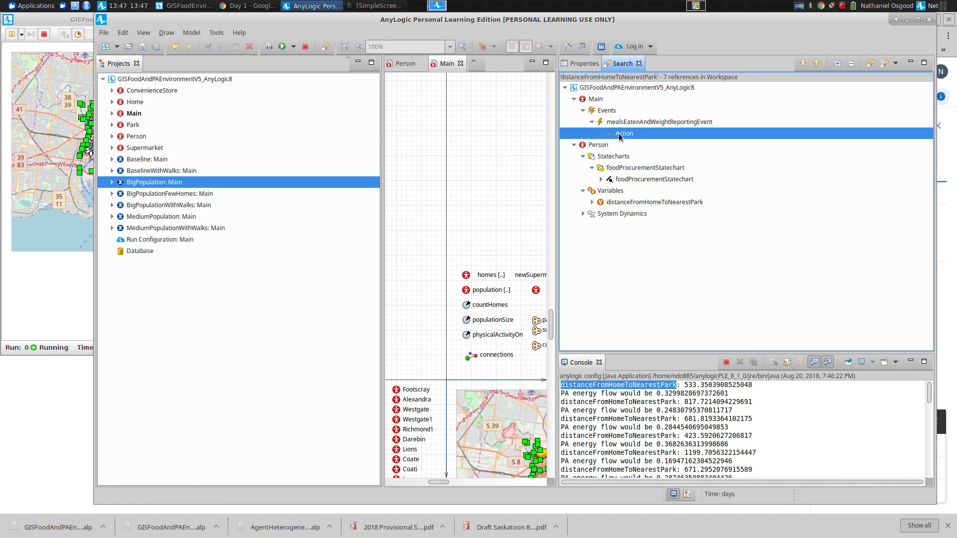
double_click(620, 135)
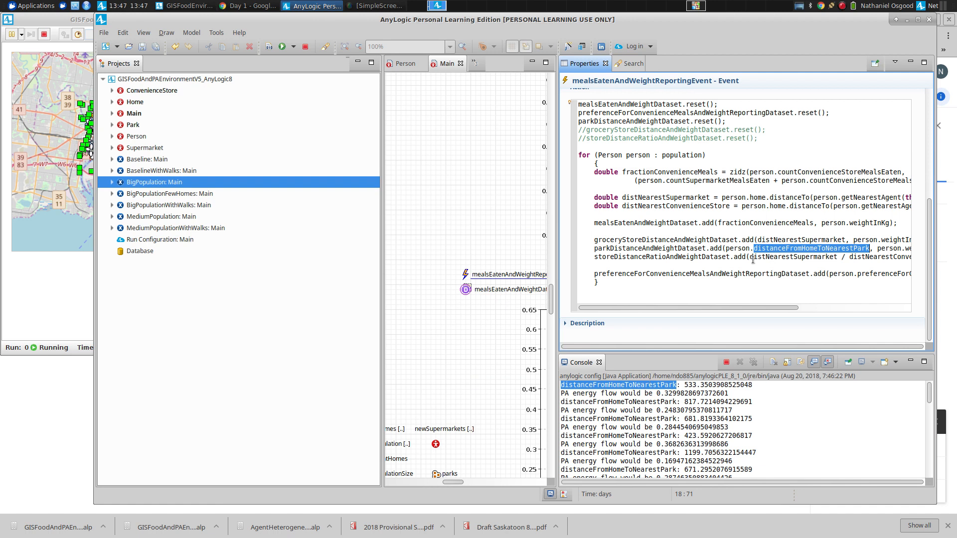
click(626, 66)
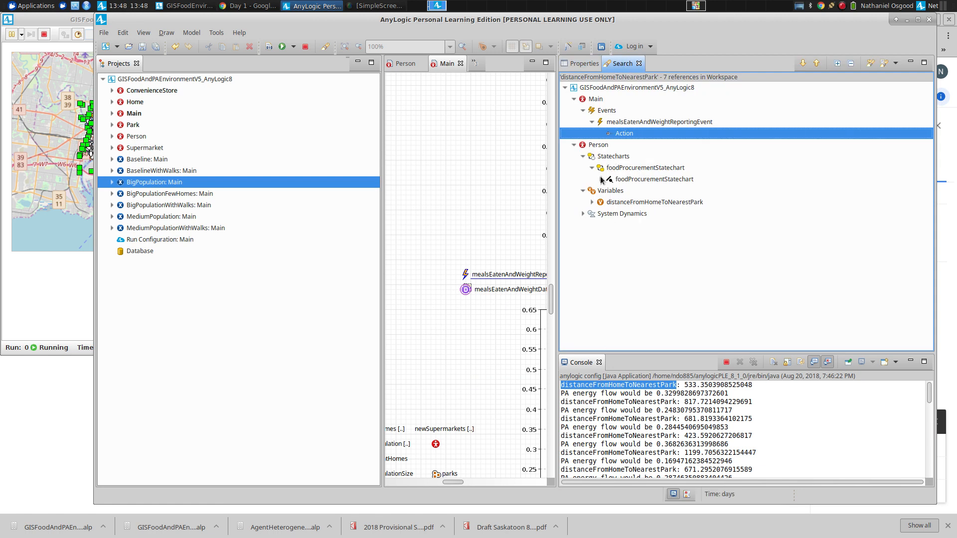
Open the matching action code of Person's foodProcurementStatechart entry point and examine its traceln statements.
click(583, 214)
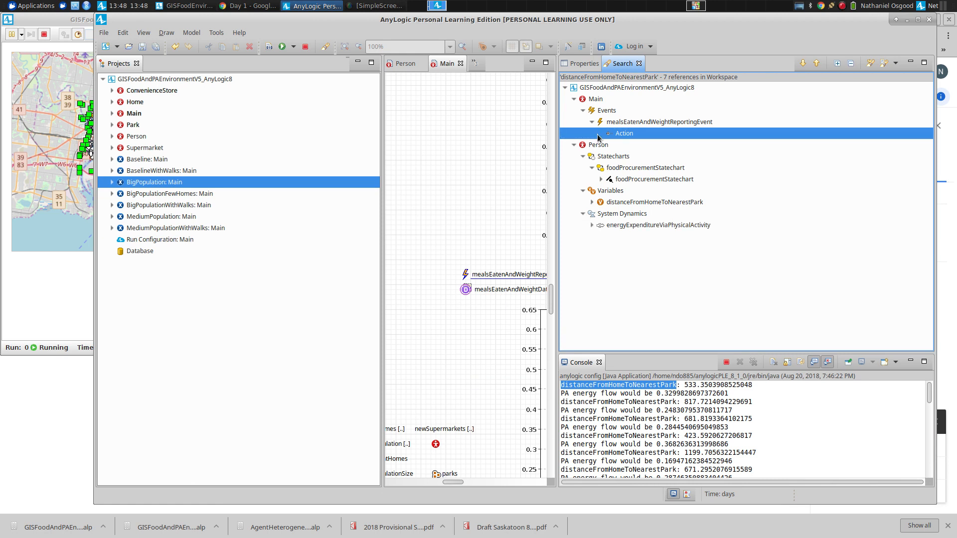
click(601, 179)
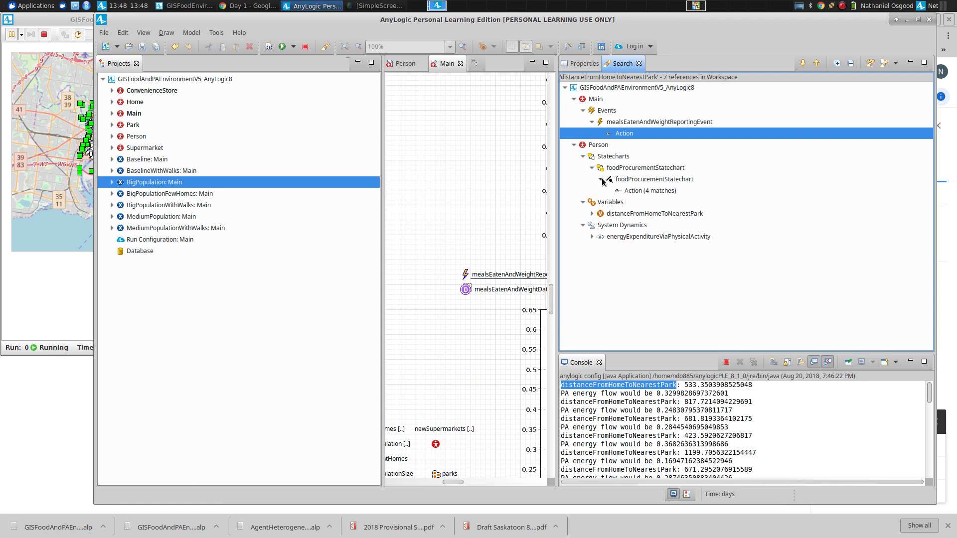
click(629, 191)
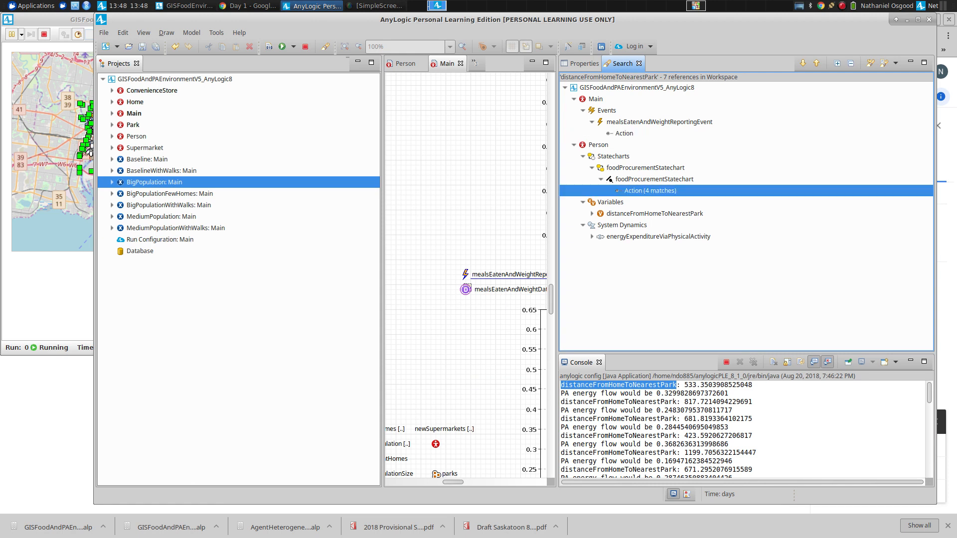
double_click(631, 191)
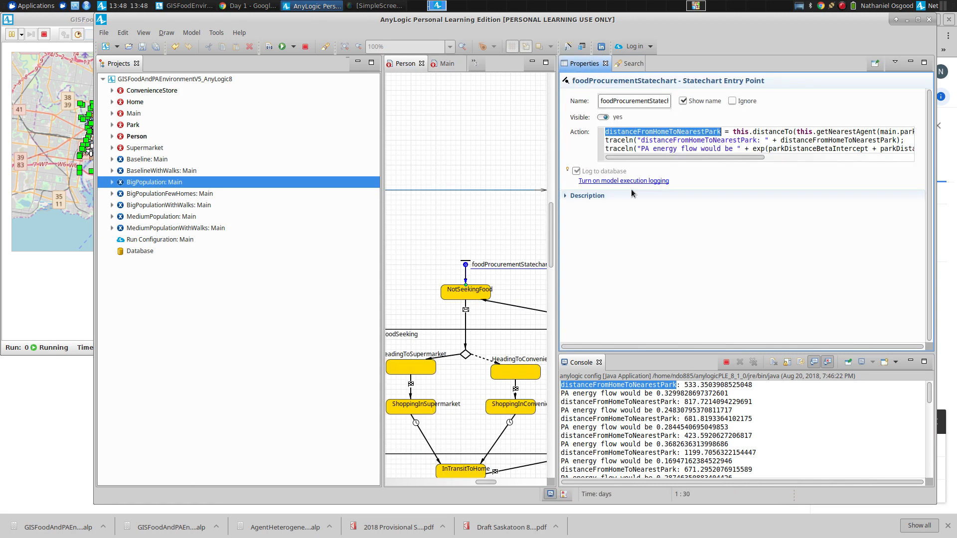
click(650, 139)
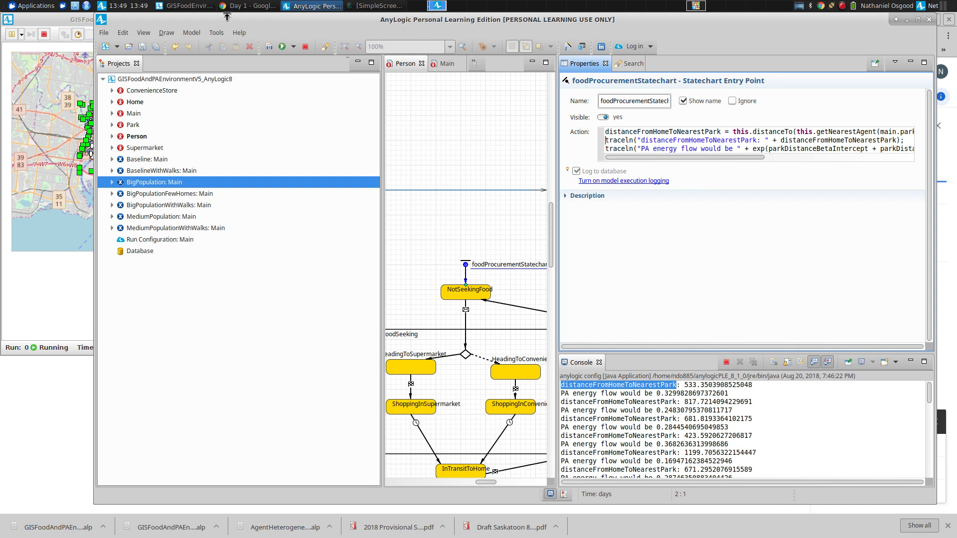
Open the Example Models page and look through the full list of examples.
click(238, 34)
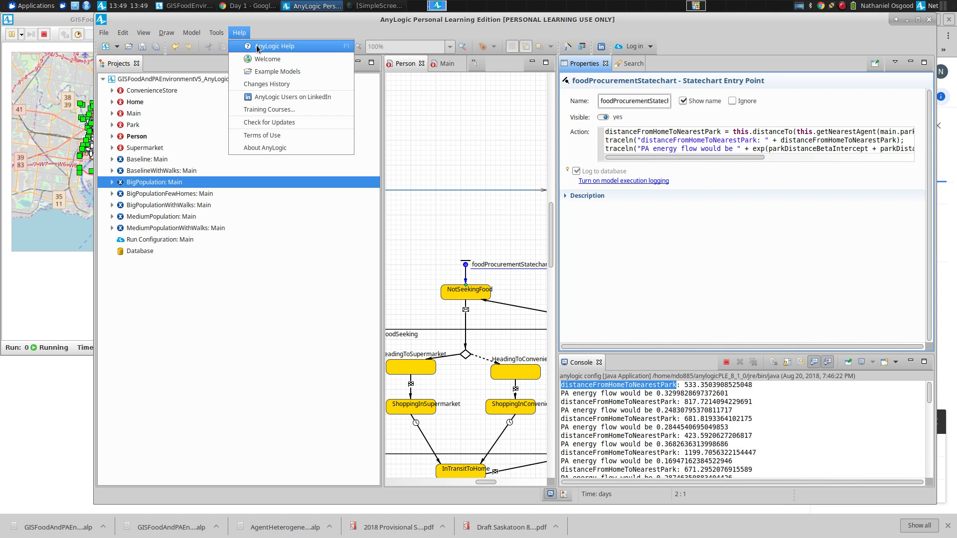
click(257, 74)
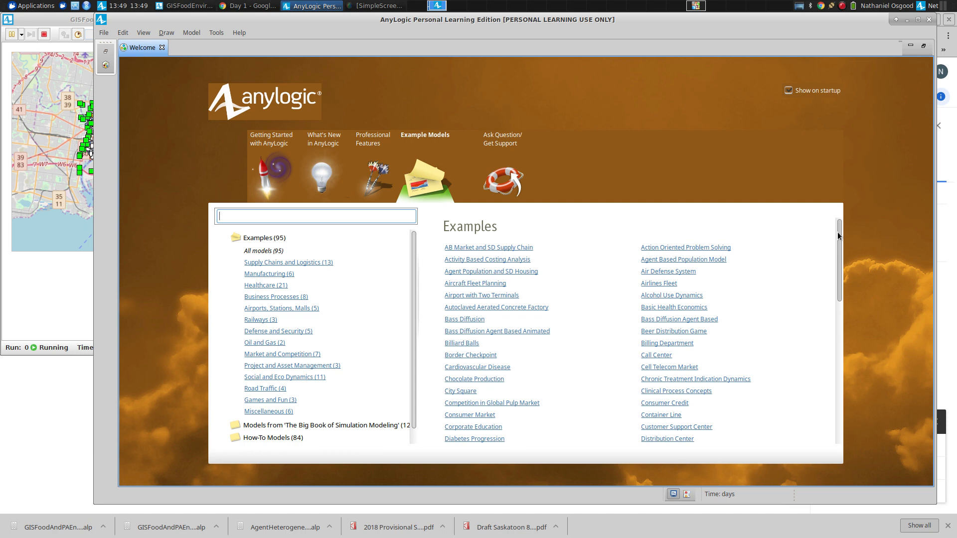
scroll(840, 269, down, 5)
drag(835, 317, 826, 179)
drag(838, 256, 818, 404)
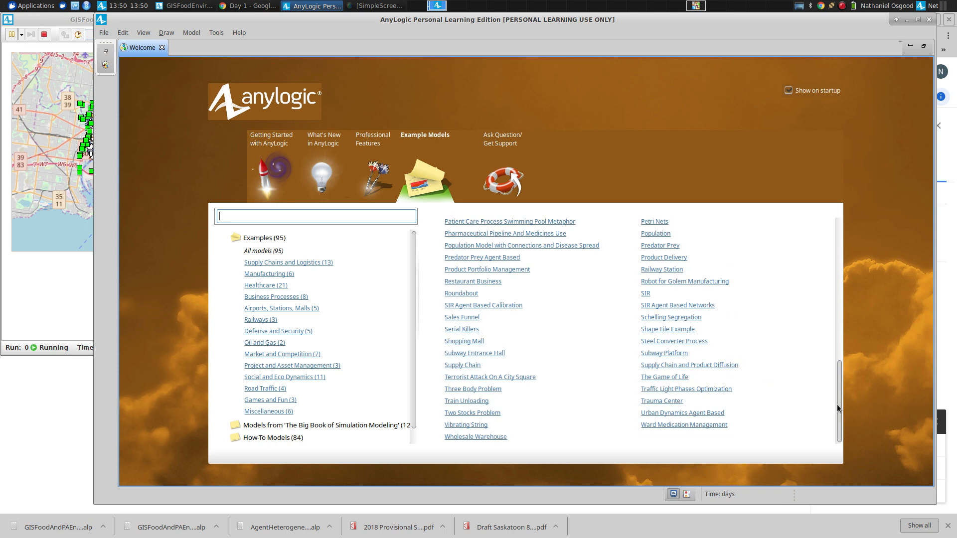
drag(836, 405, 835, 253)
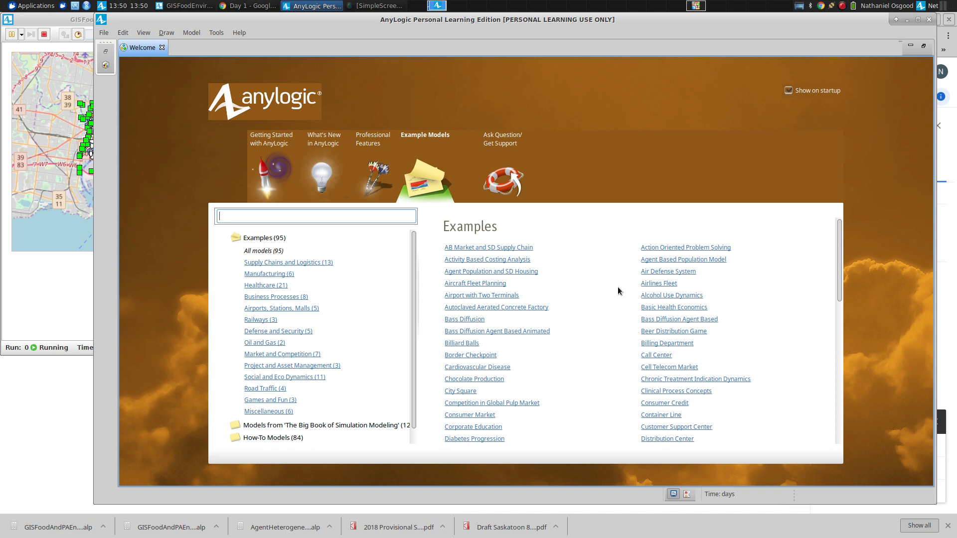
drag(840, 262, 804, 442)
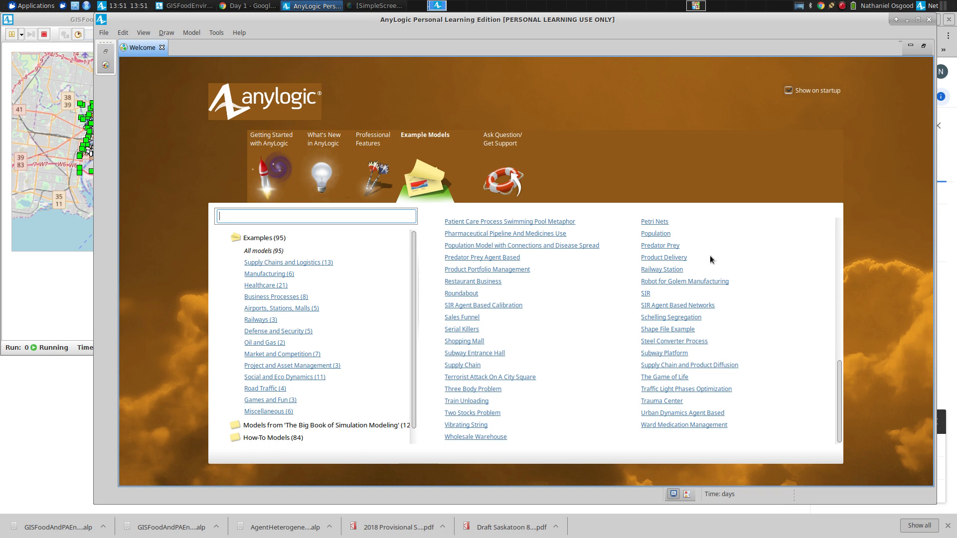
Close the Welcome page to get back to the model workspace.
click(911, 47)
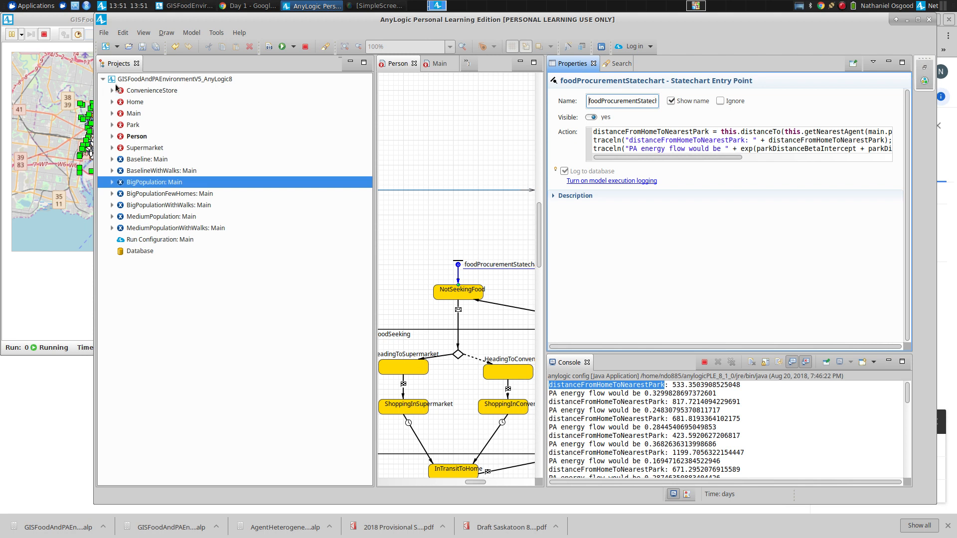
click(925, 69)
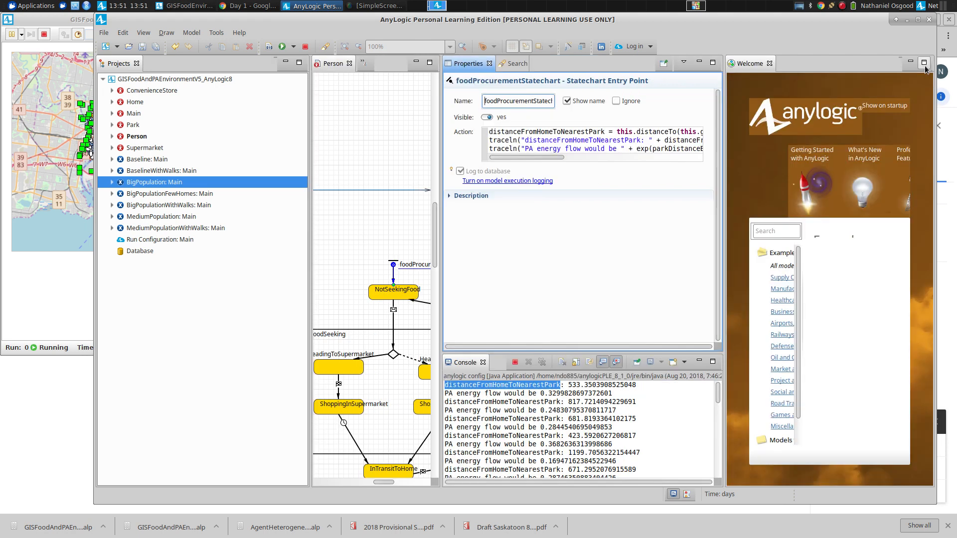
click(769, 63)
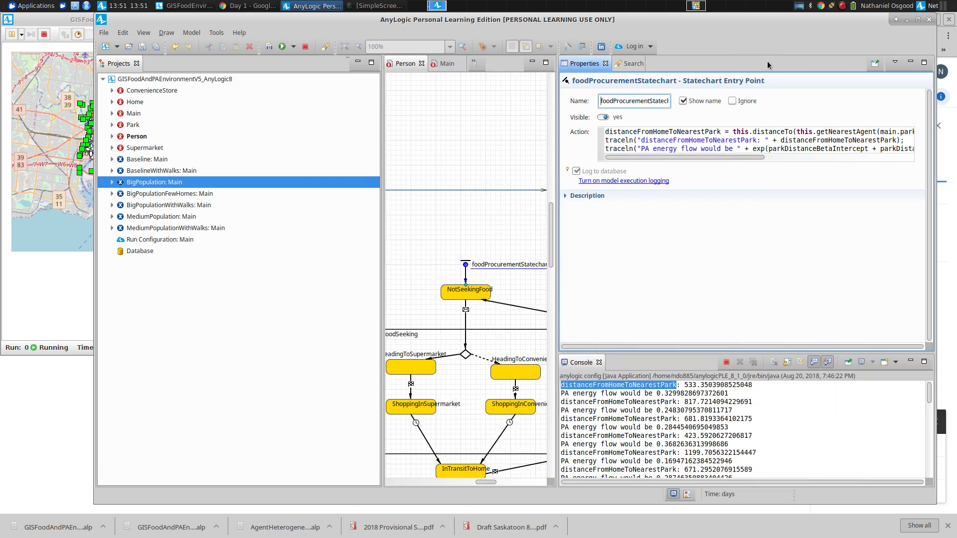
Open the AnyLogic Help documentation.
click(148, 34)
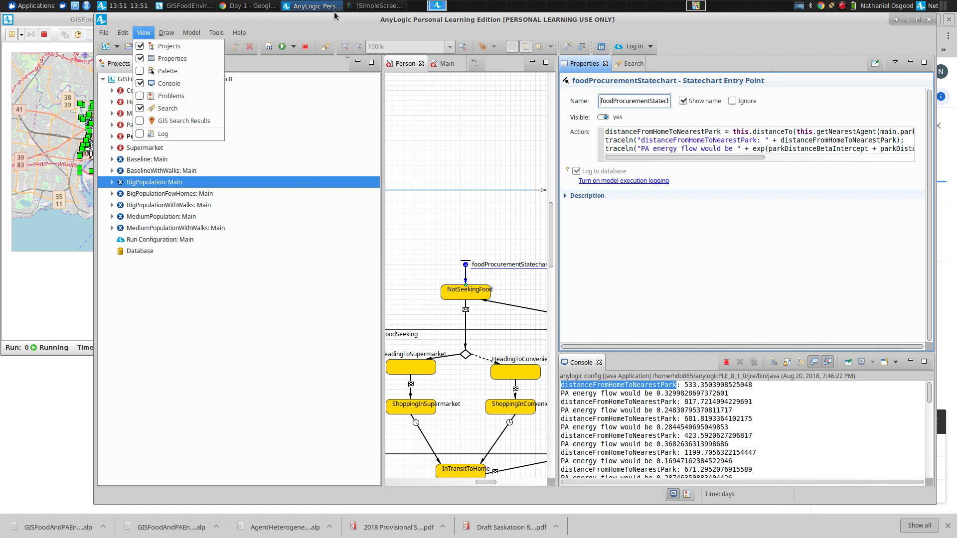
mouse_move(239, 33)
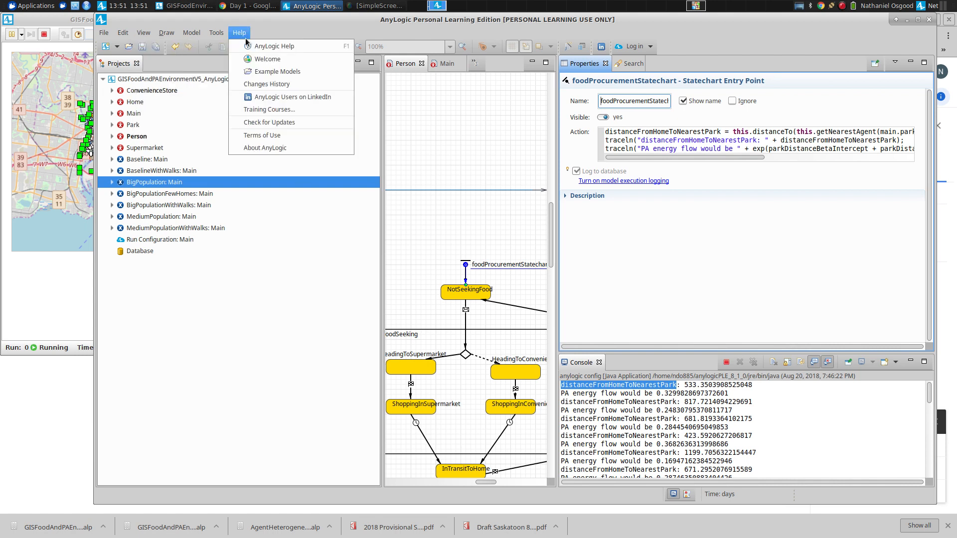
click(279, 49)
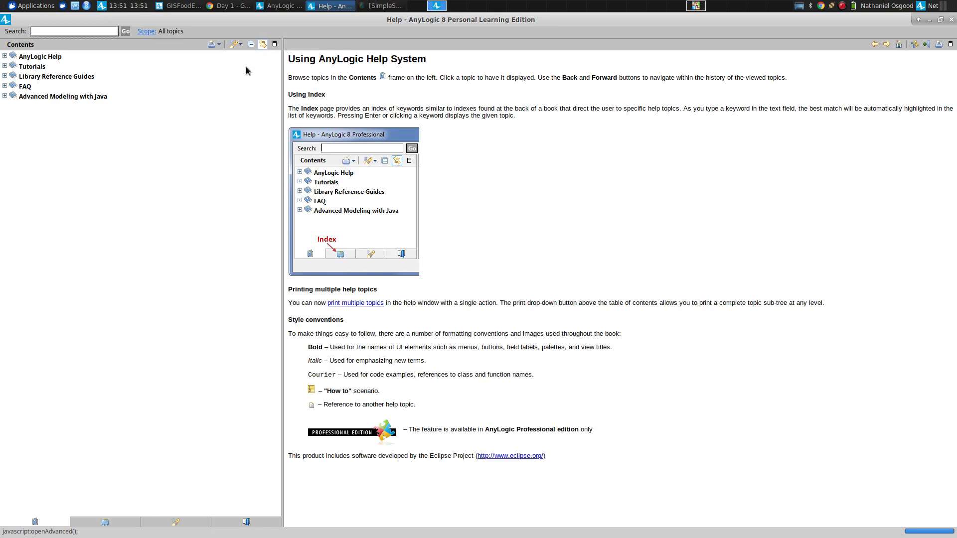
click(273, 6)
click(241, 34)
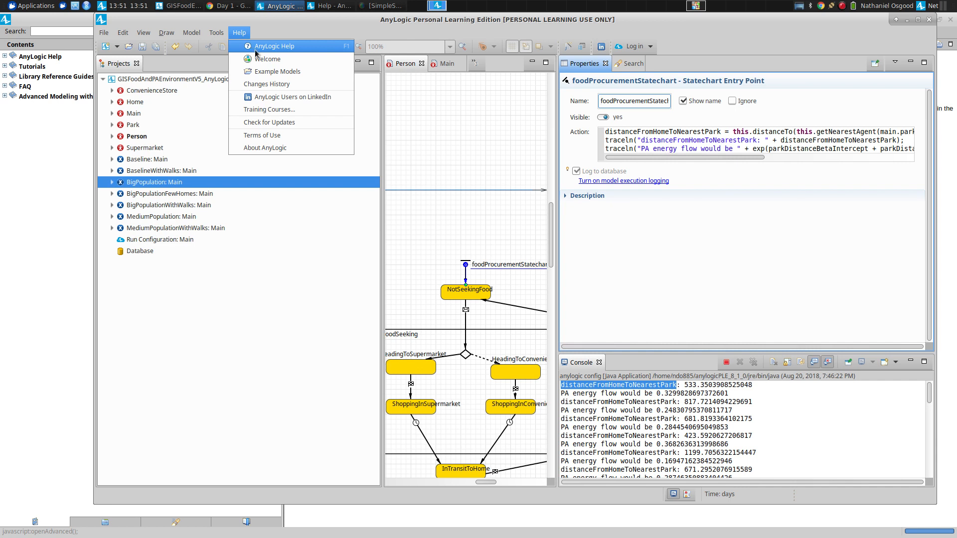
click(297, 29)
key(alt+Tab)
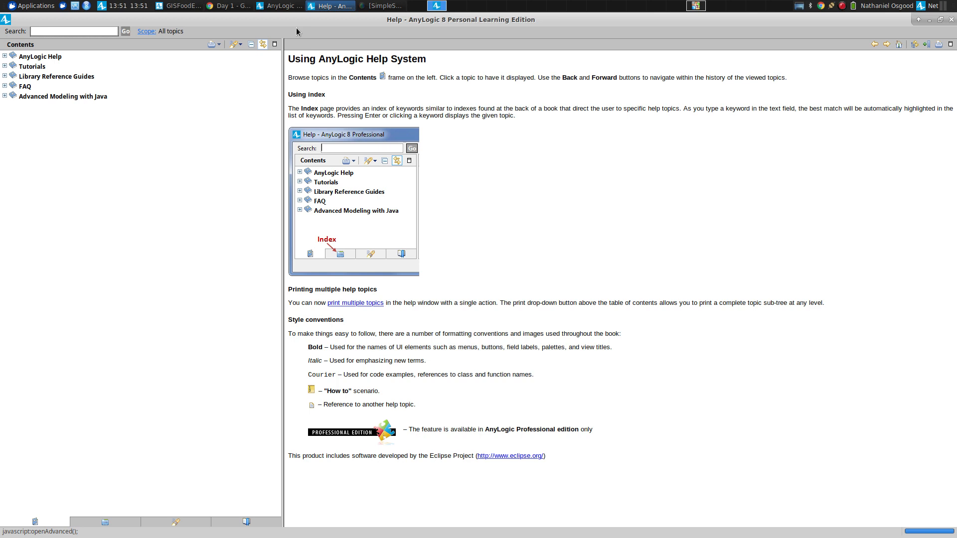
Expand Advanced Modeling with Java and its API reference in the help contents to view the available packages.
click(5, 96)
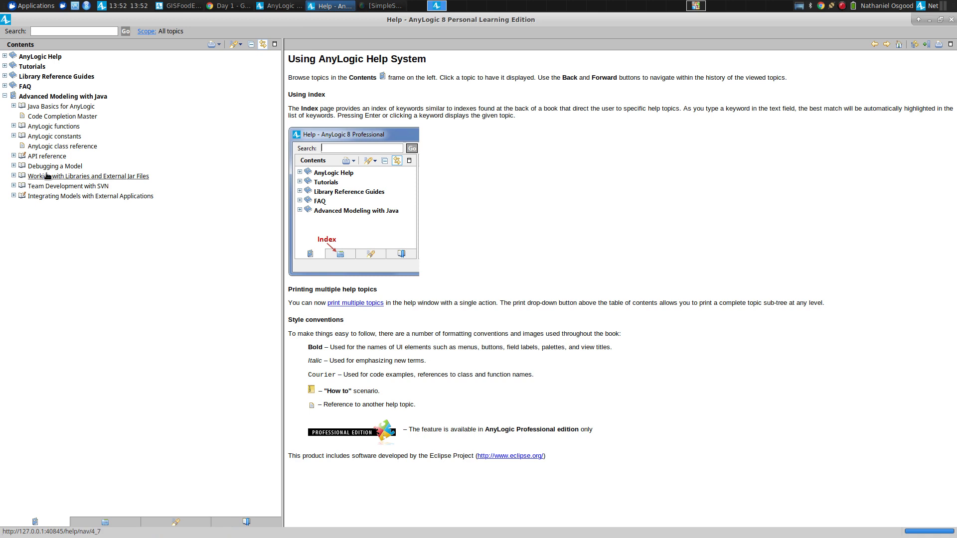
click(14, 155)
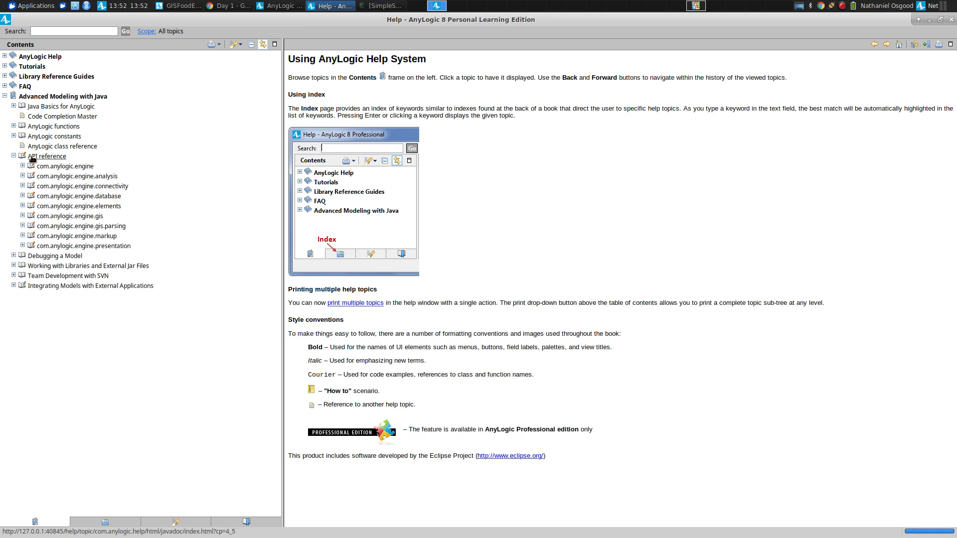
Browse the API reference pages for the com.anylogic.engine, com.anylogic.engine.analysis and com.anylogic.engine.connectivity packages.
click(55, 166)
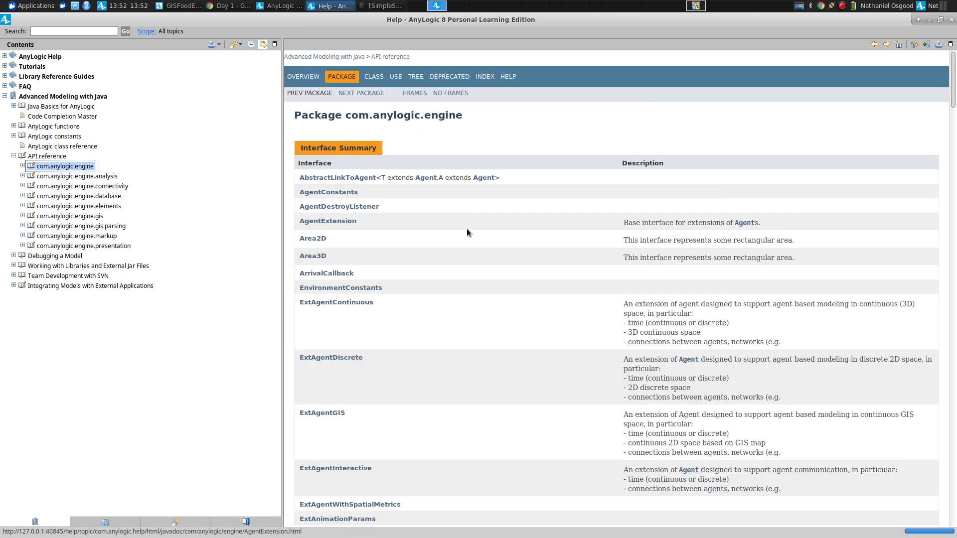
scroll(467, 232, down, 10)
scroll(467, 232, down, 15)
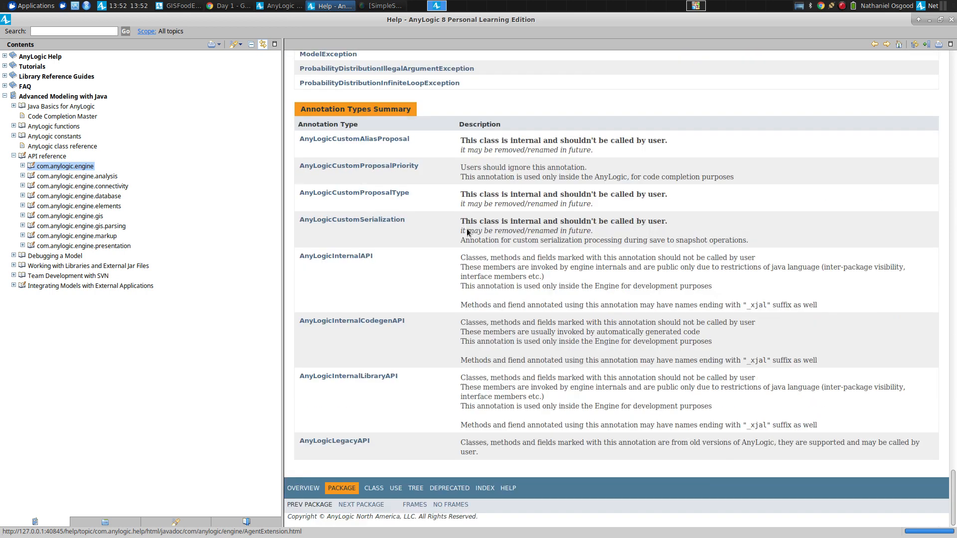
scroll(466, 232, up, 5)
scroll(467, 232, up, 20)
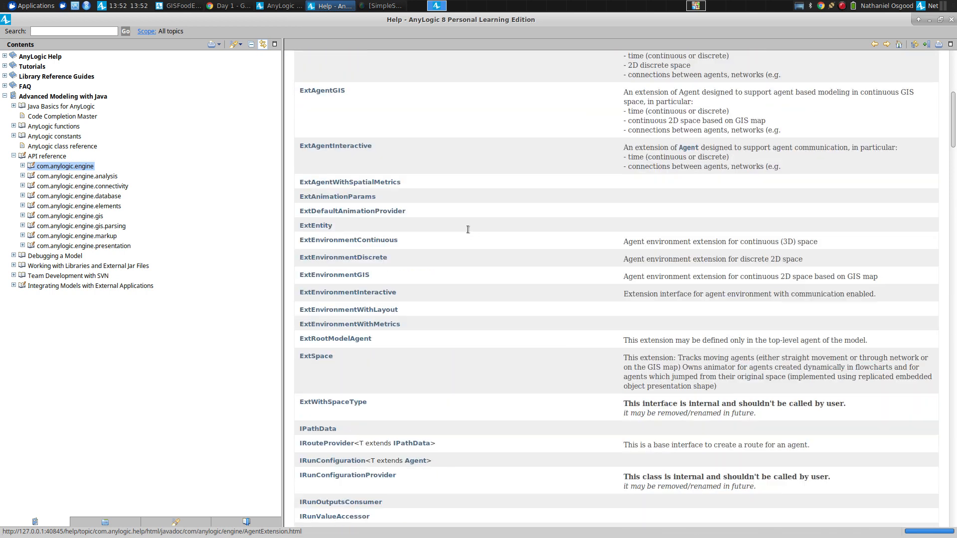
click(95, 177)
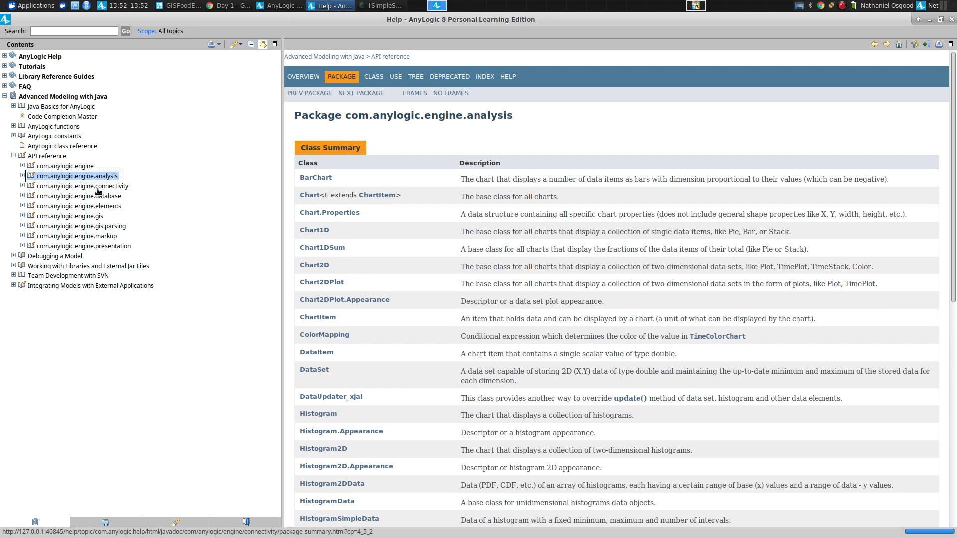
click(106, 187)
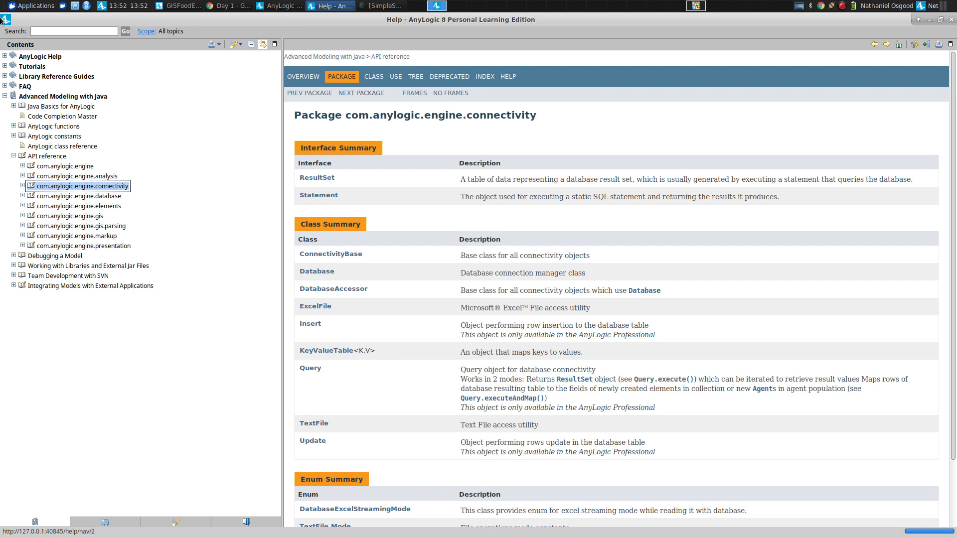
Expand Tutorials, AnyLogic Help with Space Markup, Library Reference Guides and FAQ in the help contents to view their topics.
click(5, 67)
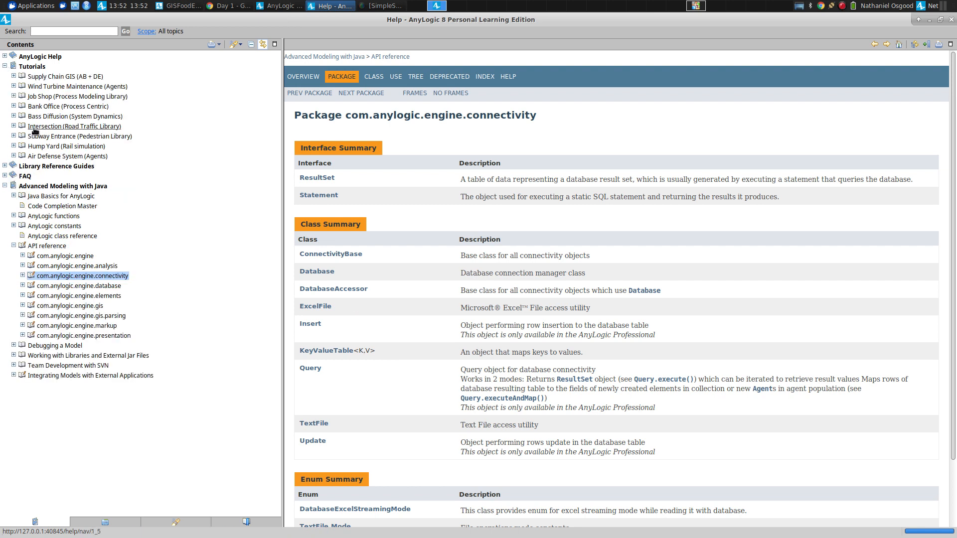
click(5, 56)
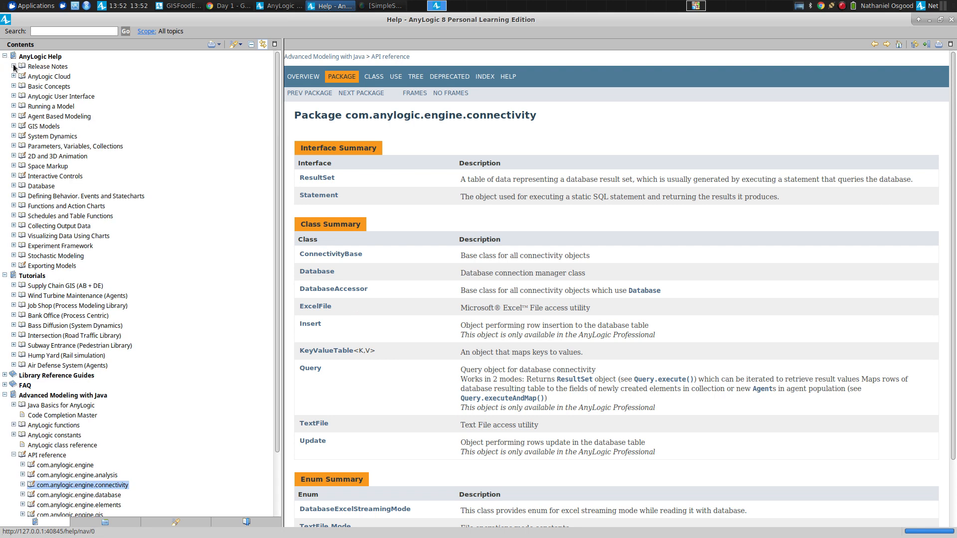
click(14, 166)
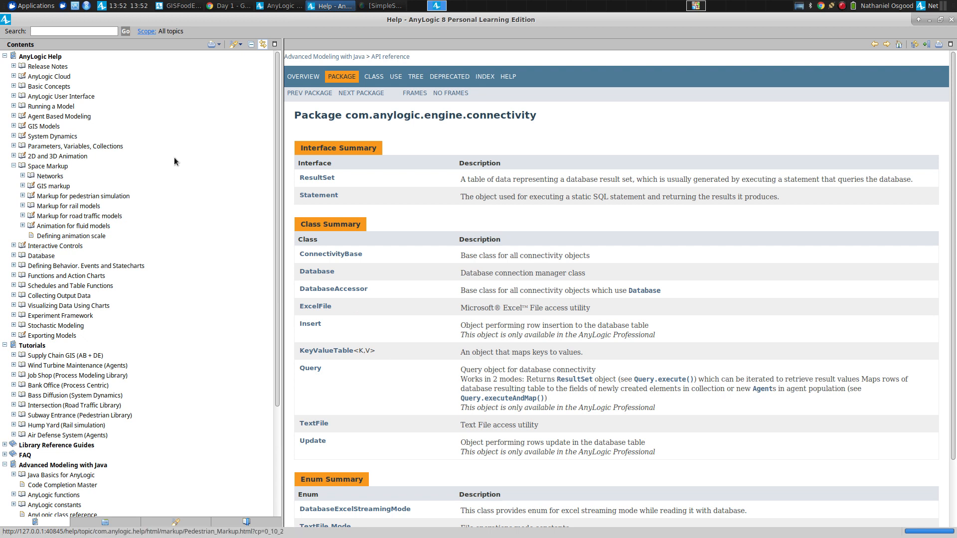
click(5, 445)
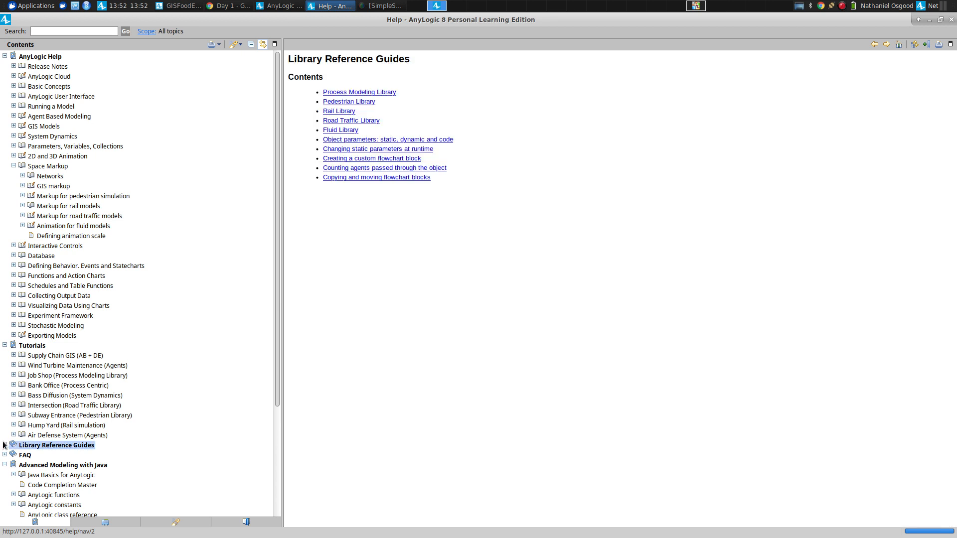
click(5, 446)
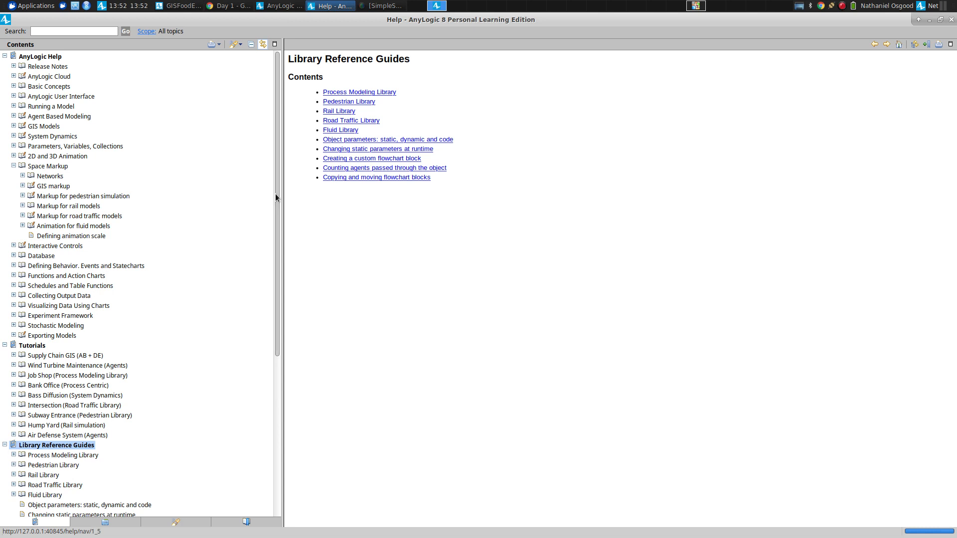
drag(276, 194, 268, 358)
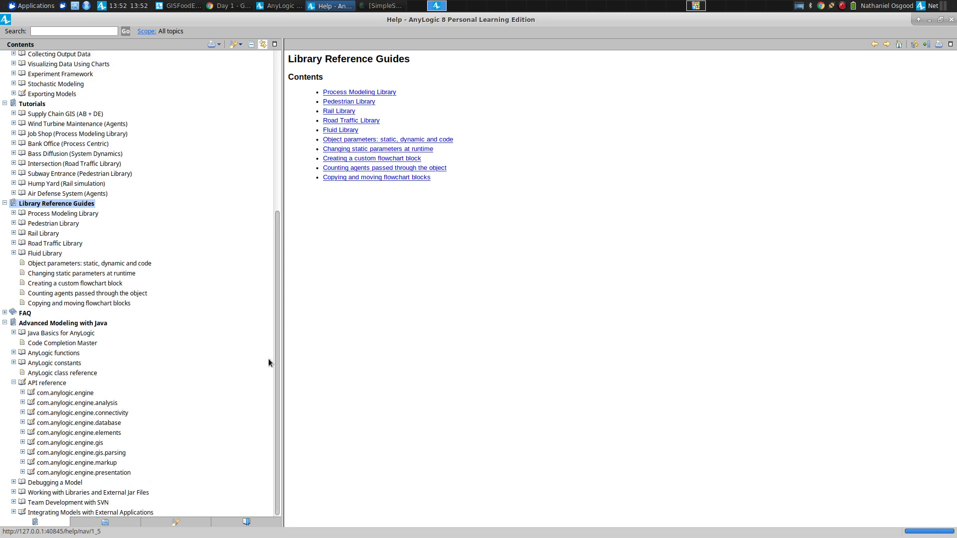
click(5, 313)
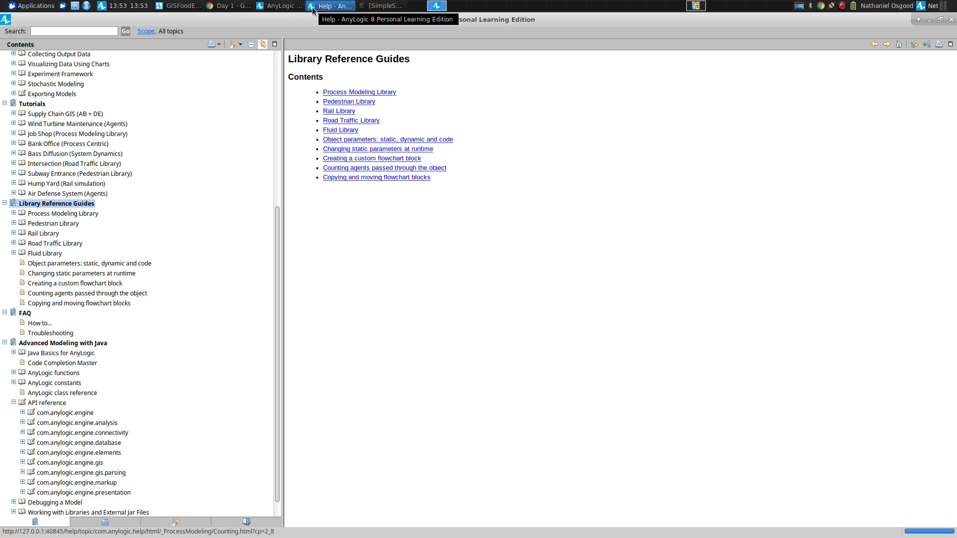
Search the help for "Agent" and view the Agent Synchronization, Agent Palette and Agent topics.
click(94, 32)
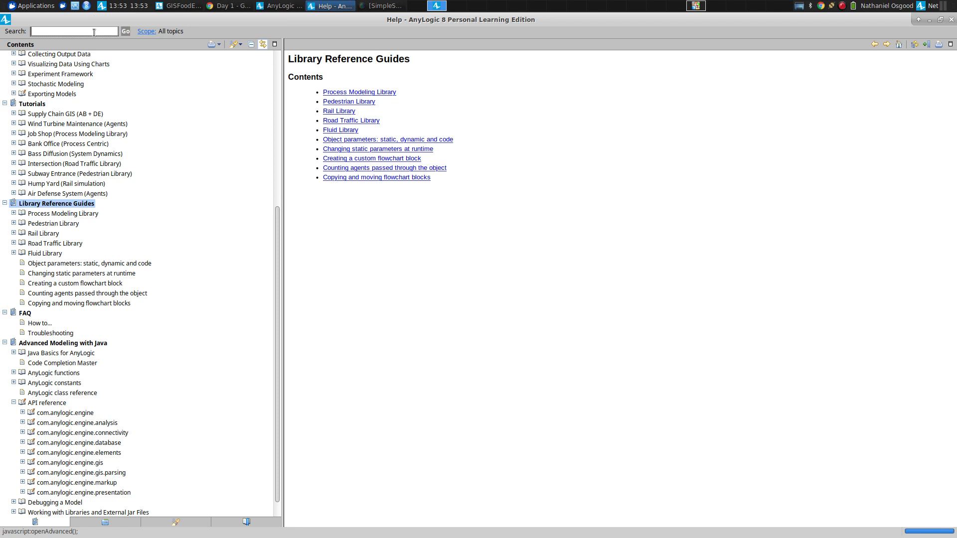
text(Agent)
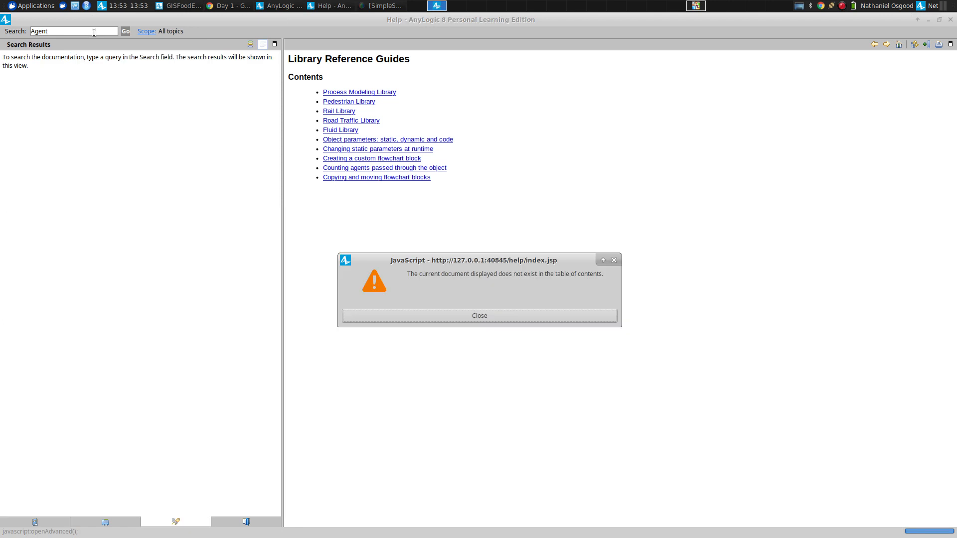
click(401, 316)
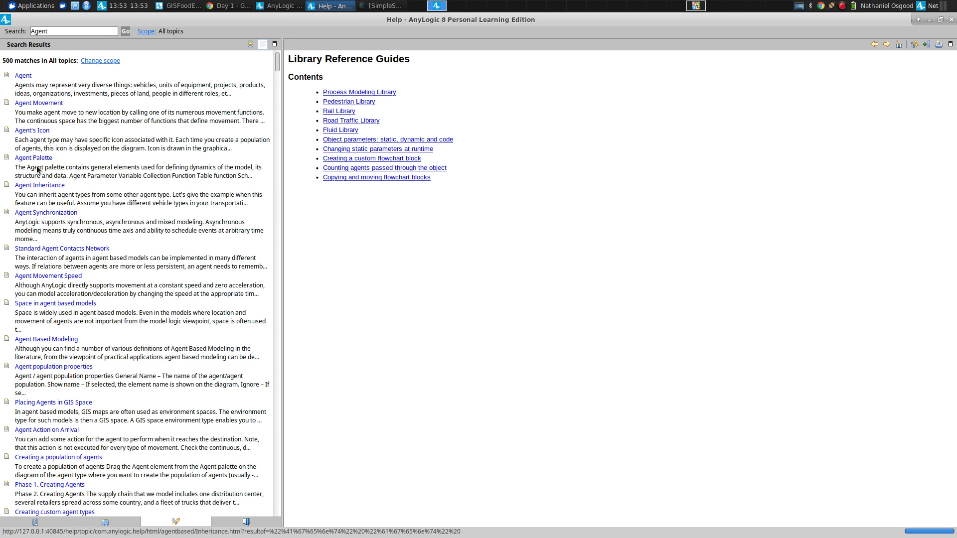
click(37, 215)
click(35, 159)
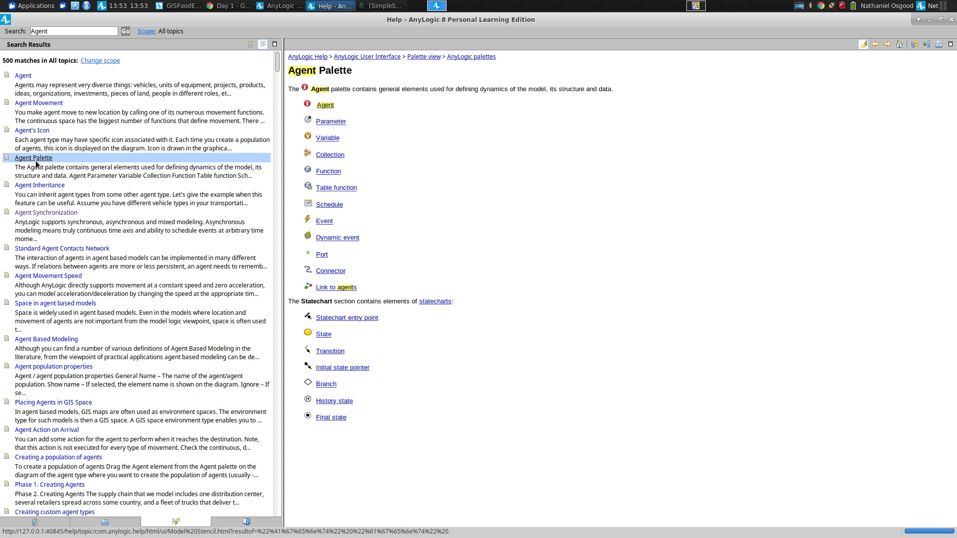
click(35, 77)
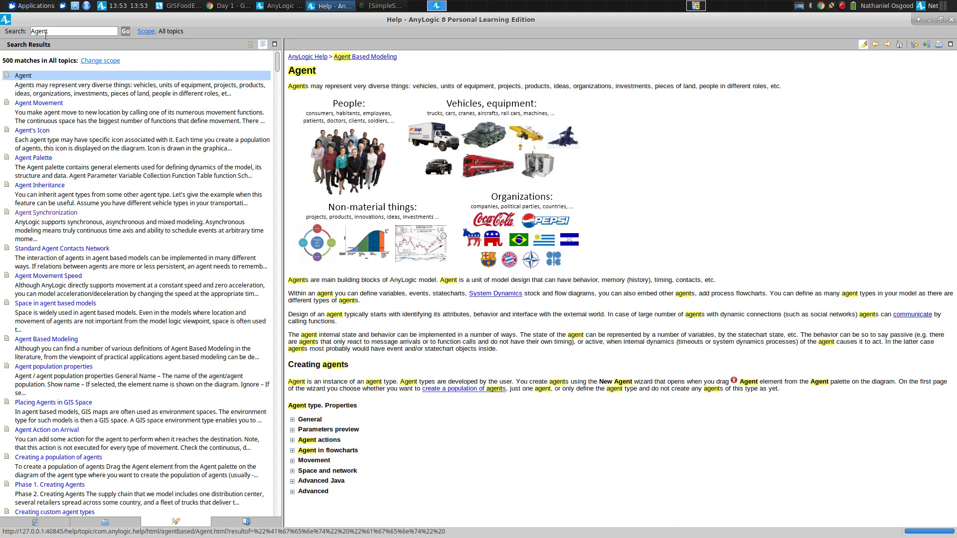
Search the help for "Patient" and view the Creating a population of agents and StatisticsDiscrete topics.
double_click(45, 31)
text(Patient)
key(Return)
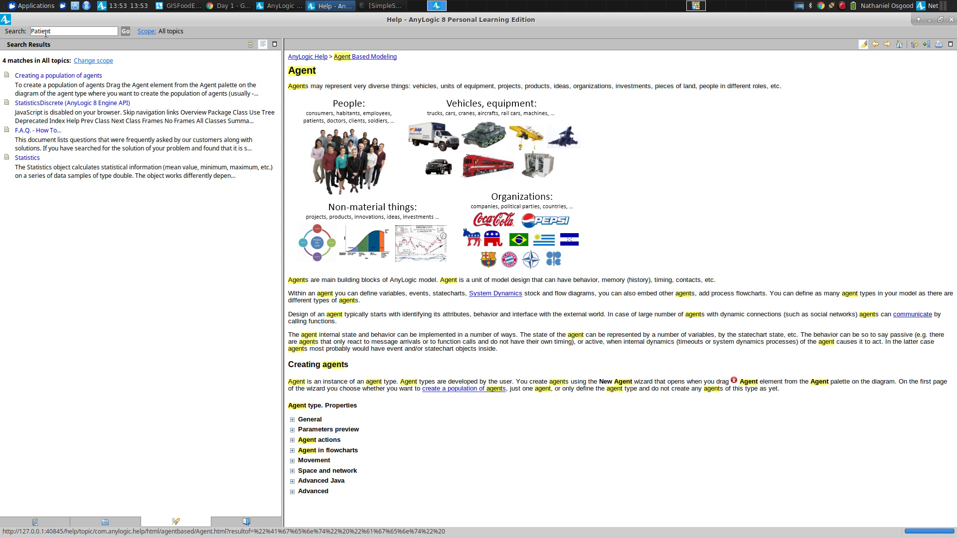
click(18, 75)
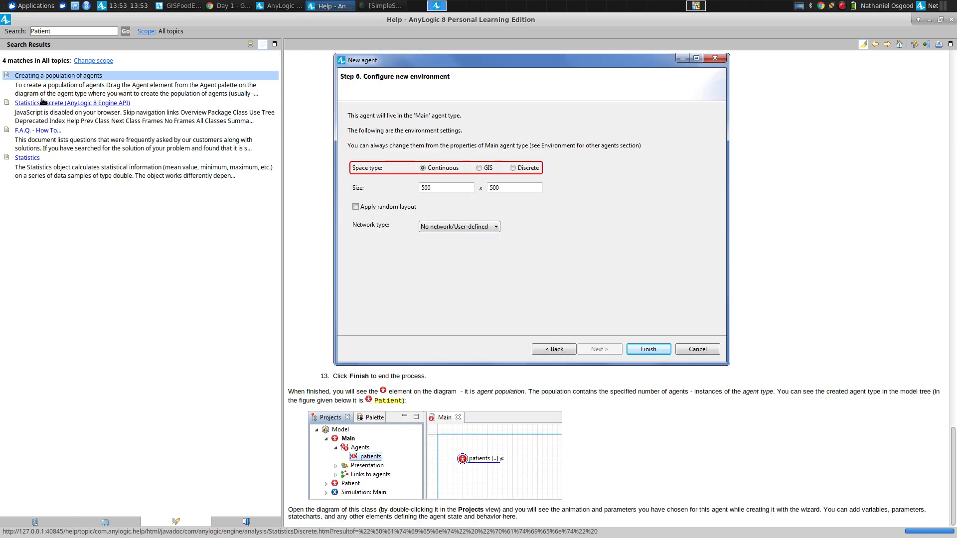
click(42, 102)
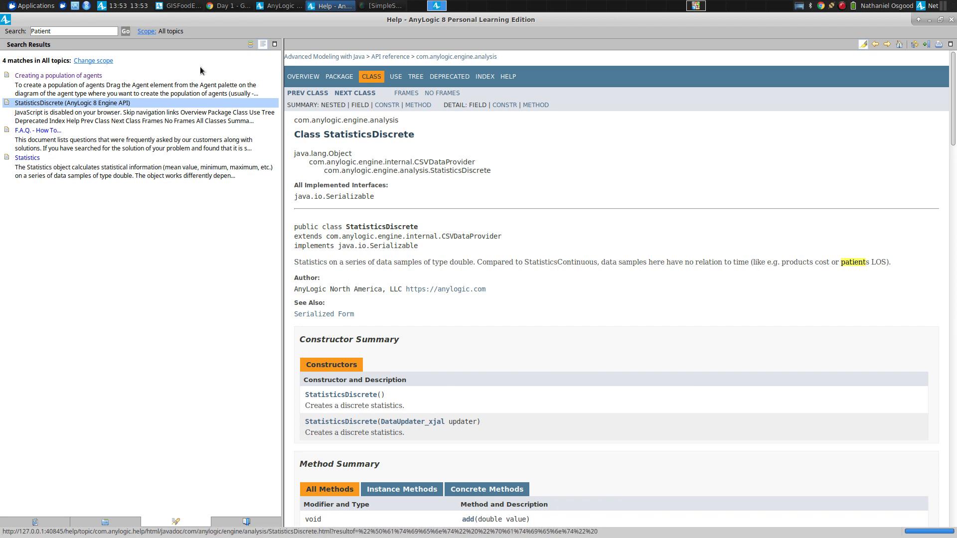
Close the help window and run the BigPopulation experiment, starting its simulation.
click(951, 19)
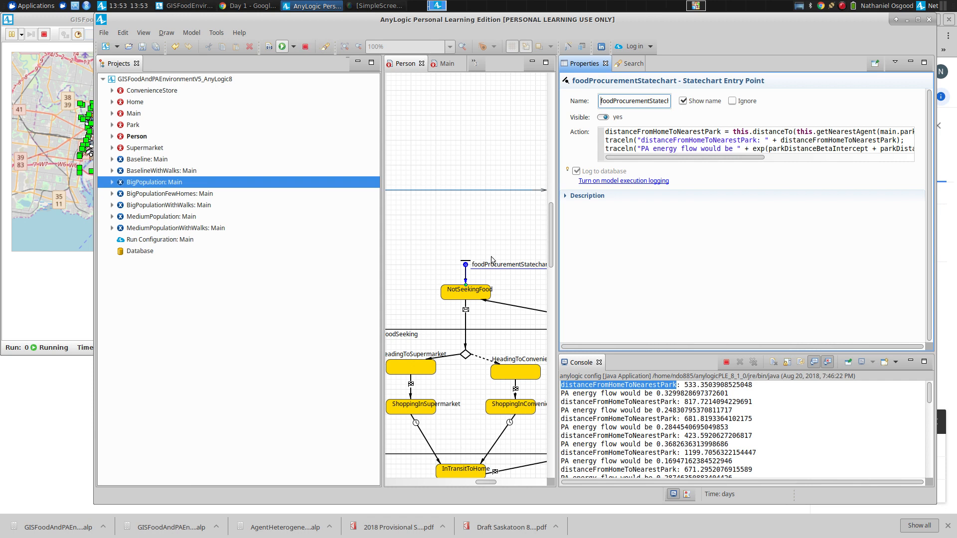
right_click(132, 182)
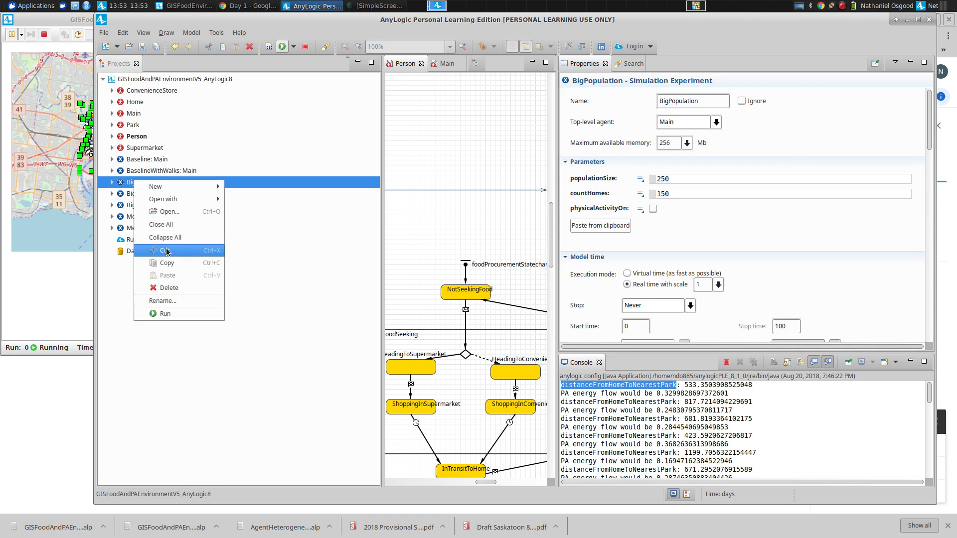
click(164, 314)
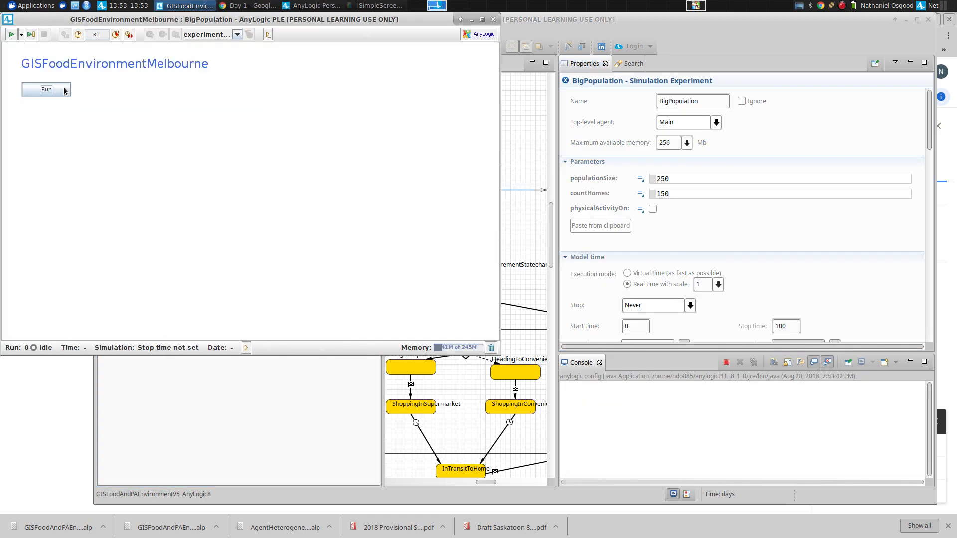
click(61, 90)
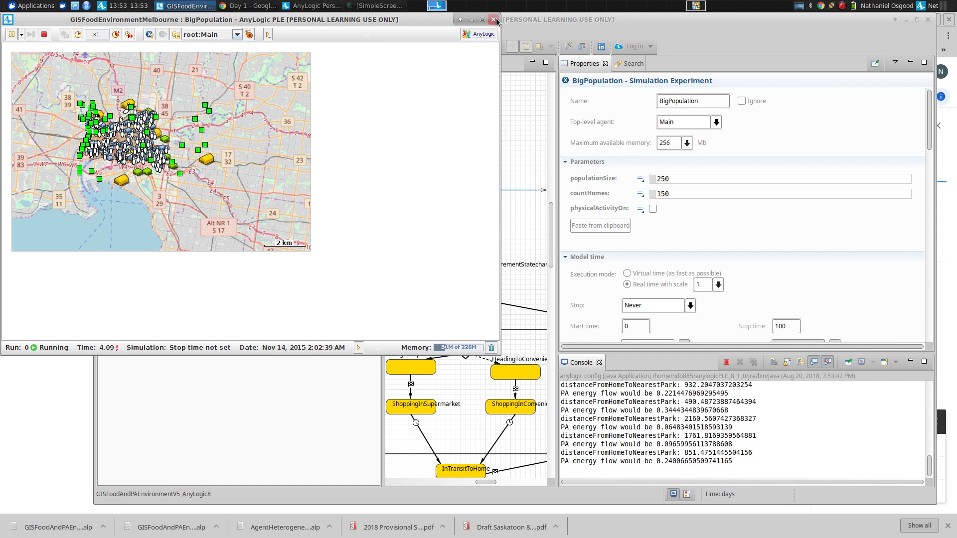
Terminate the running BigPopulation simulation from the console.
click(697, 365)
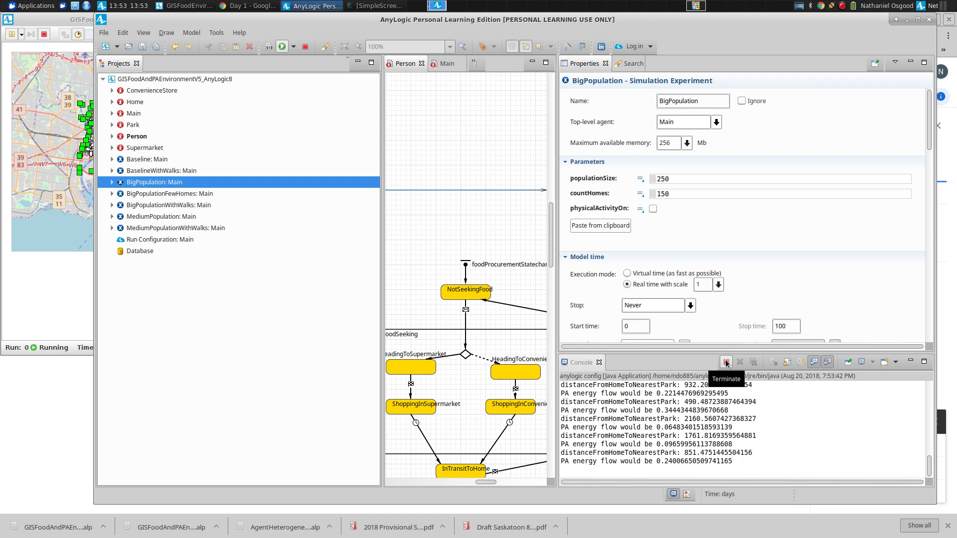
click(726, 365)
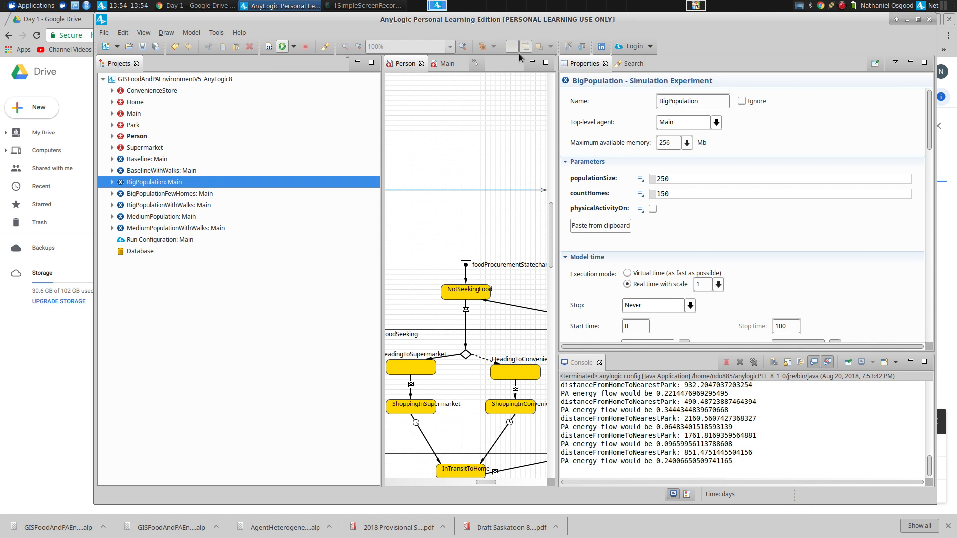
Narrow the Projects view to give the Person diagram and the properties more room.
click(465, 121)
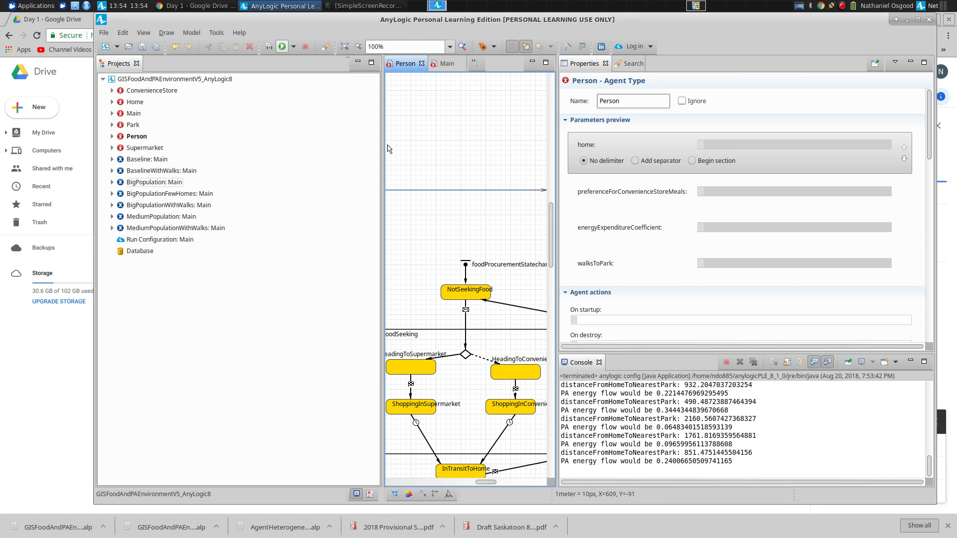
drag(382, 139, 270, 139)
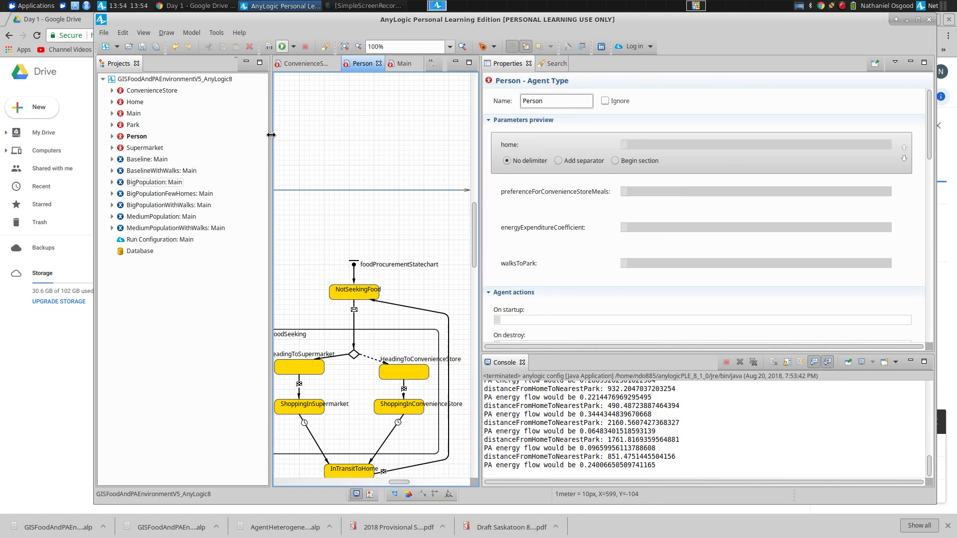
Enlarge the Person diagram to 400%, and reduce its zoom to 50% to view more of the statechart.
click(450, 47)
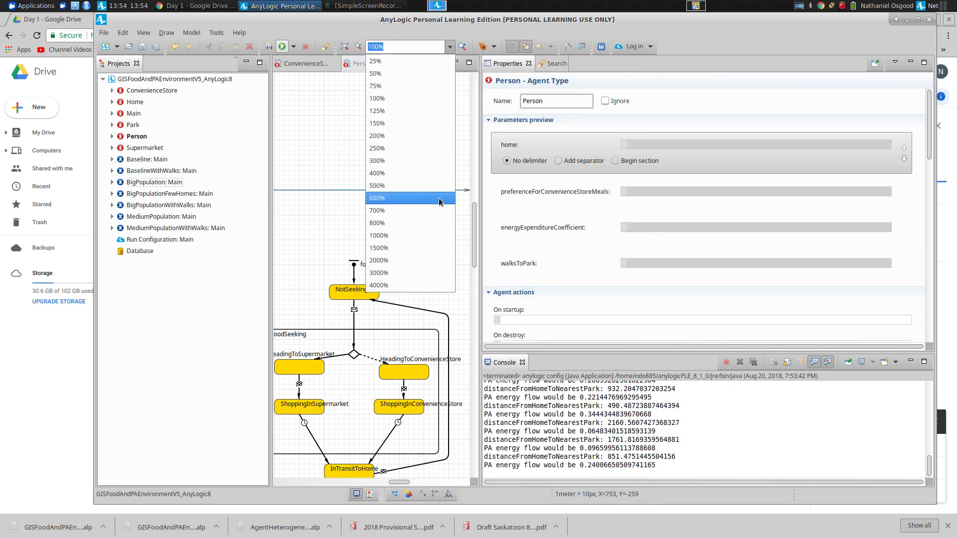
click(467, 92)
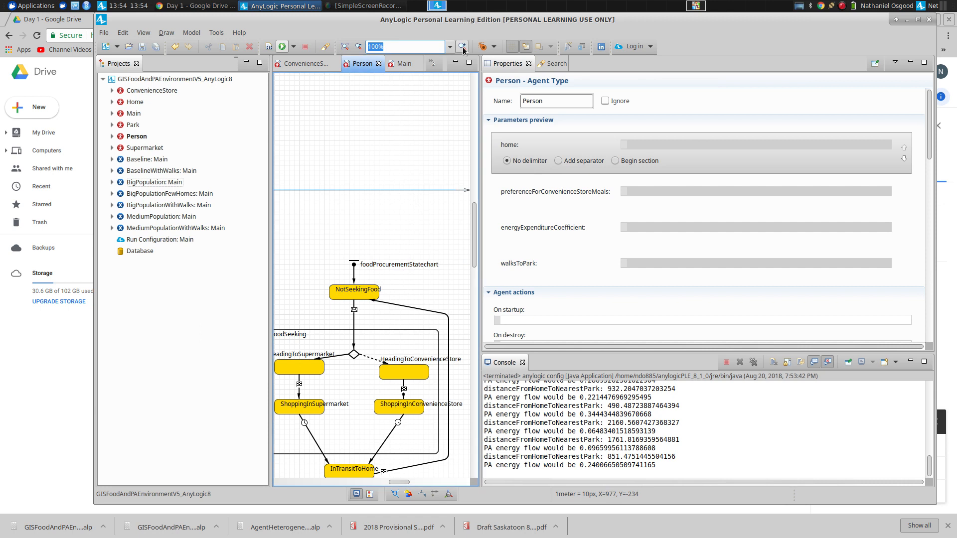
click(463, 48)
click(464, 48)
click(463, 47)
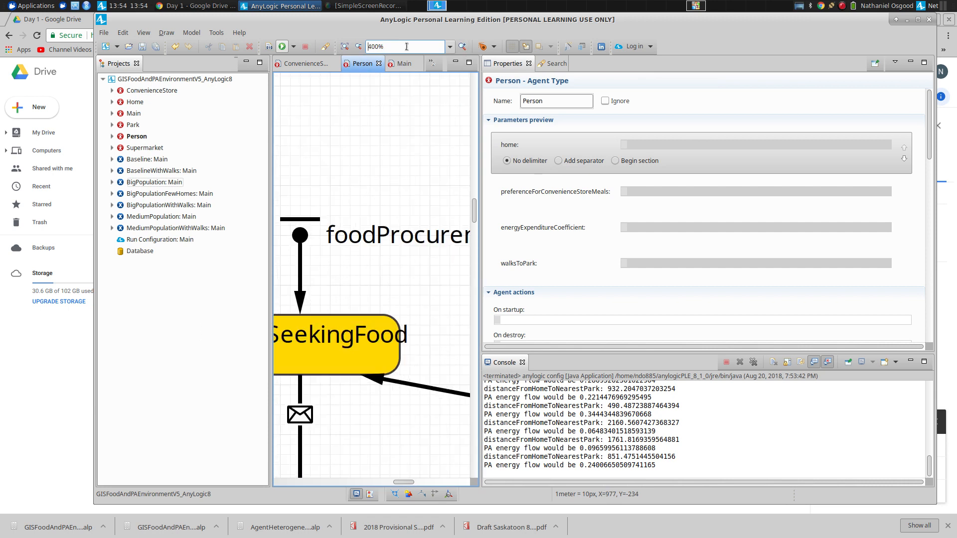
click(358, 47)
click(358, 47)
click(358, 47)
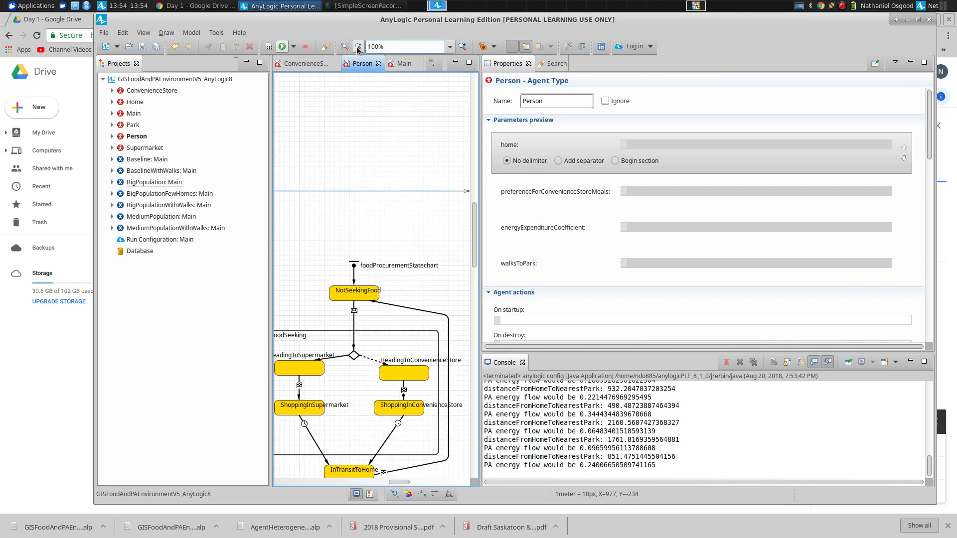
click(357, 47)
click(357, 47)
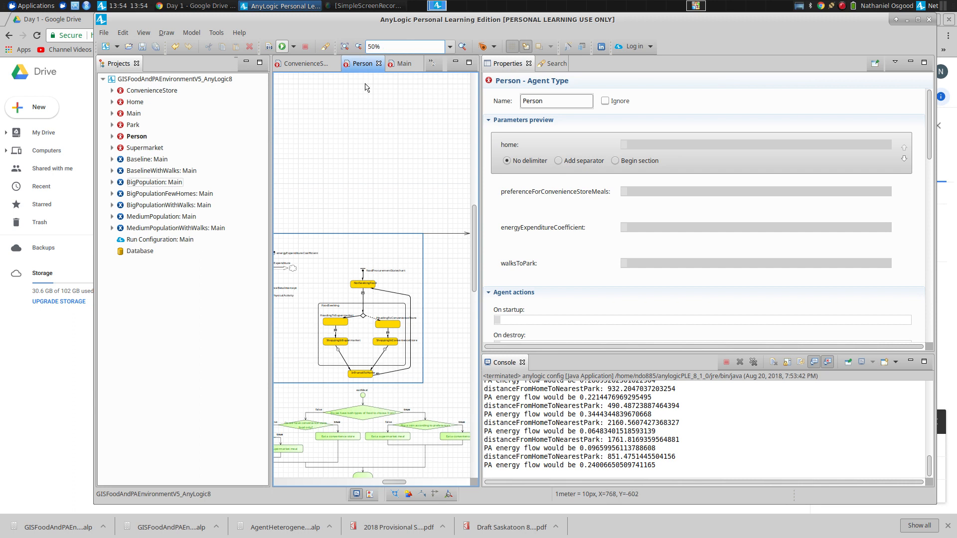
click(379, 194)
click(175, 46)
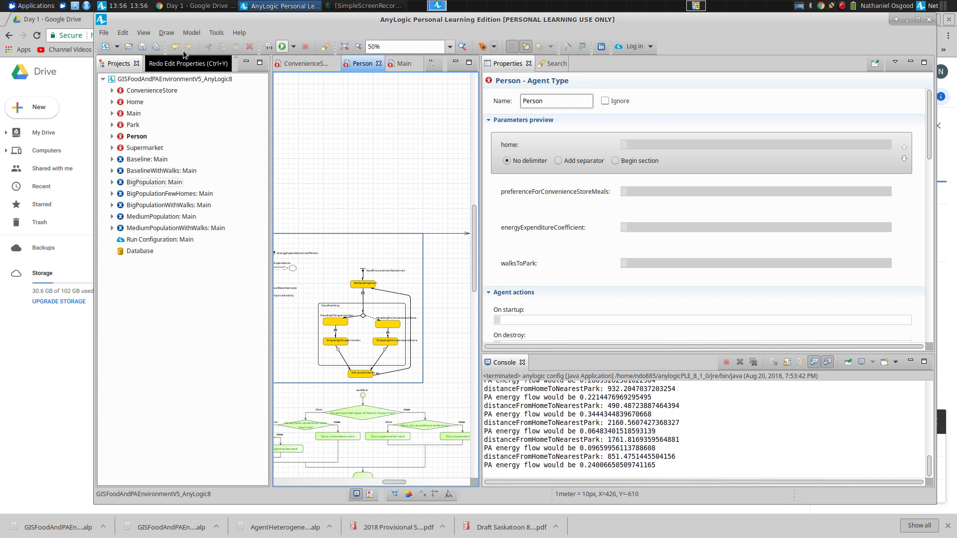
Run the BigPopulation experiment, start its simulation, and move the simulation window away from the screen corner.
right_click(138, 184)
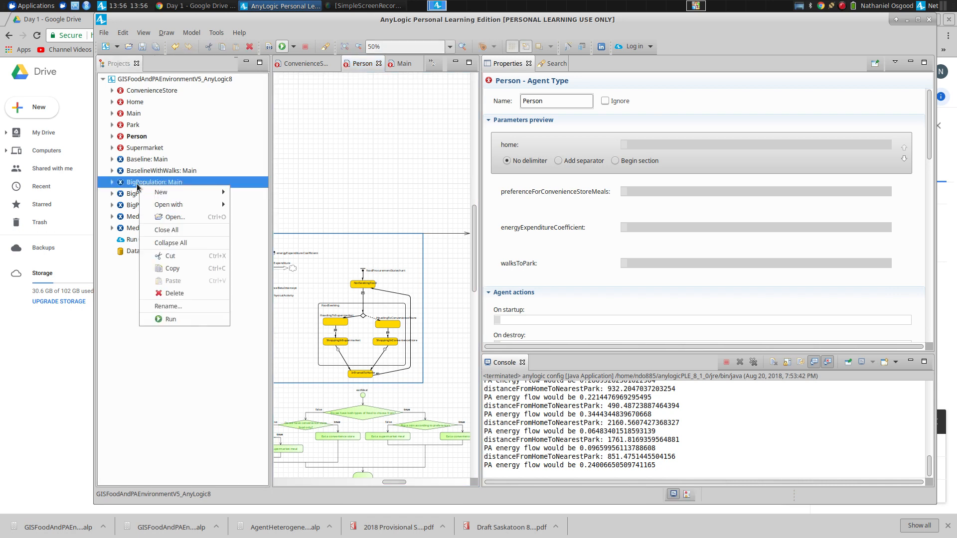
click(198, 320)
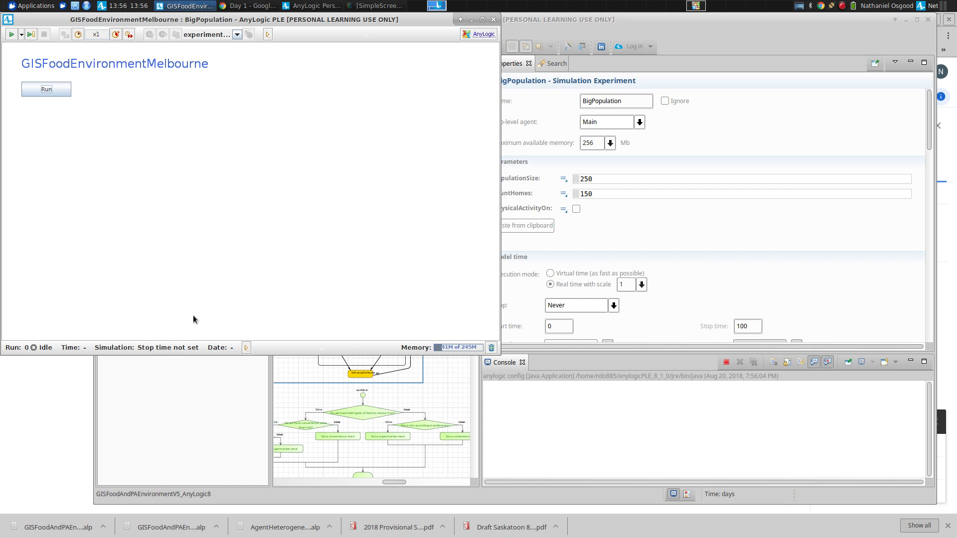
click(46, 89)
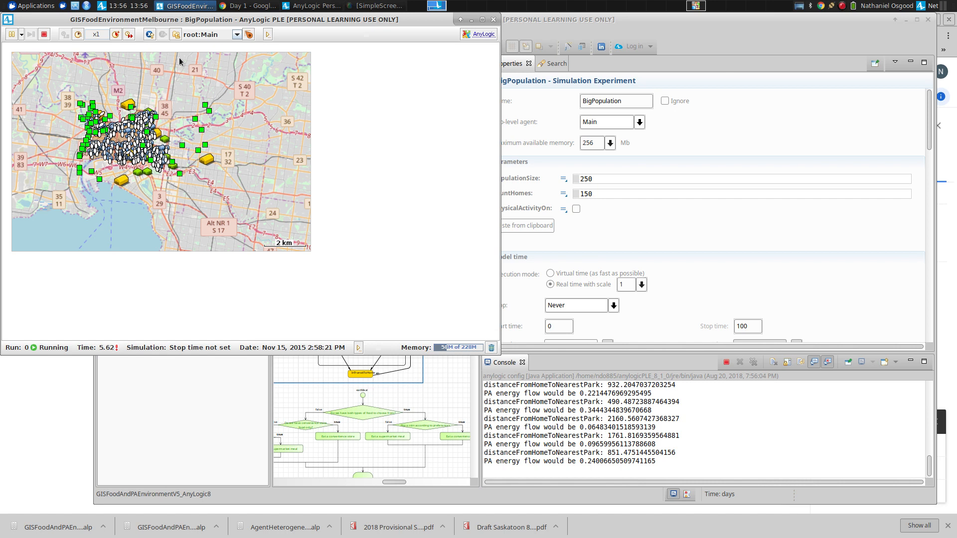
click(128, 34)
drag(119, 17, 282, 58)
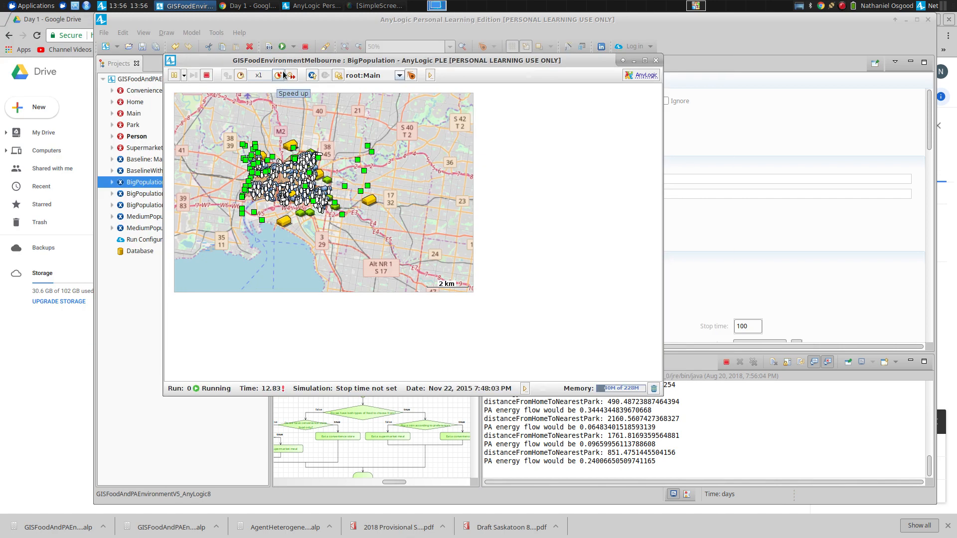
Speed up the running simulation to a real-time scale of x500.
click(283, 76)
click(283, 75)
click(283, 76)
click(283, 76)
click(283, 76)
click(283, 76)
click(284, 75)
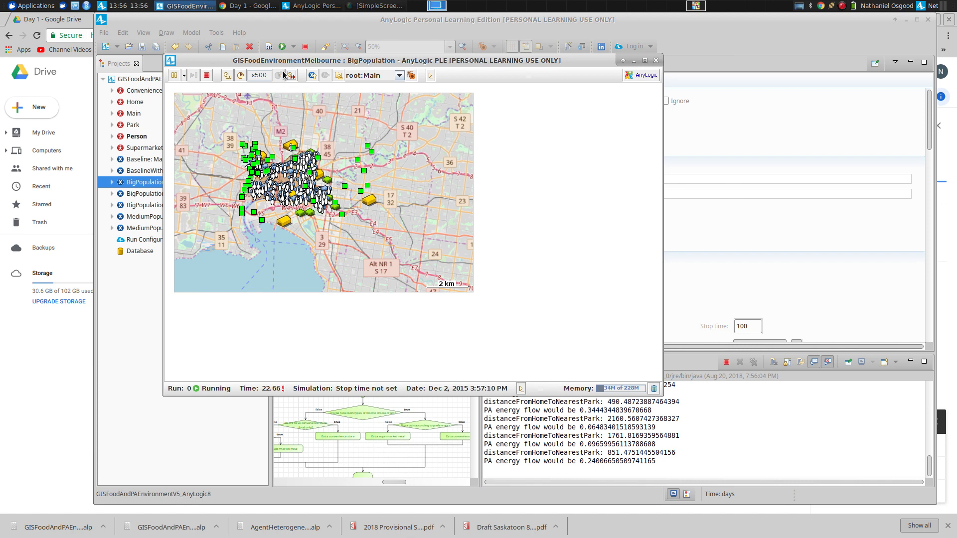
Switch the running simulation from real time to virtual time mode.
click(291, 77)
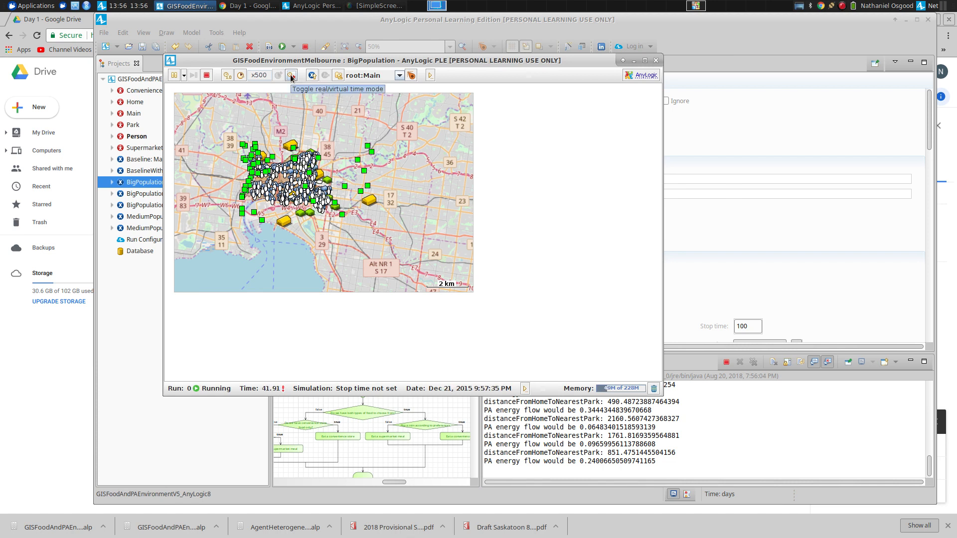
click(291, 77)
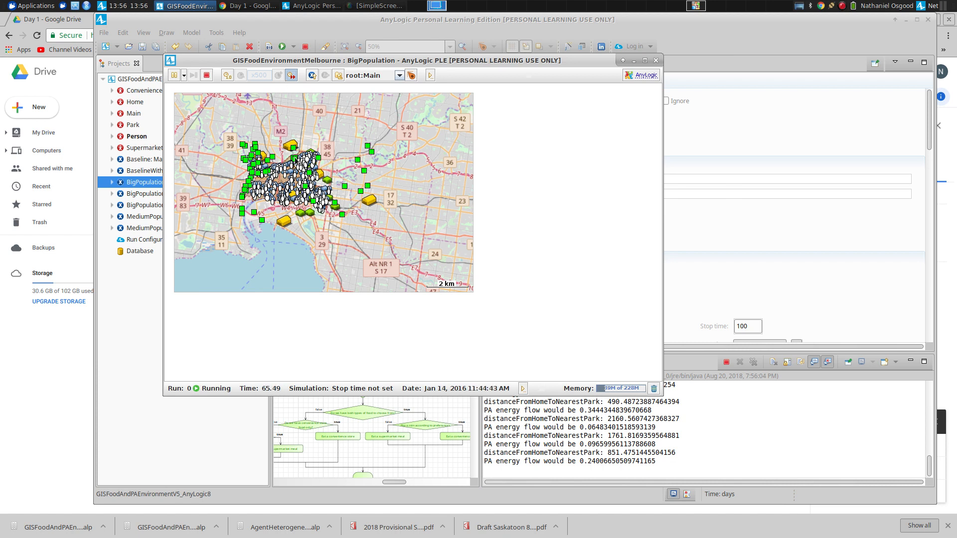
click(291, 75)
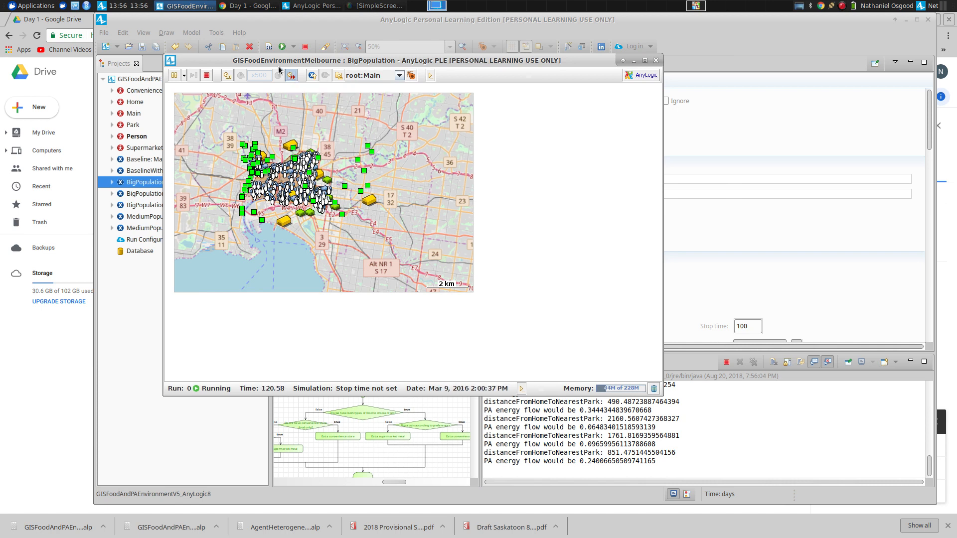
Maximize the simulation window and return the run to real-time mode.
double_click(281, 60)
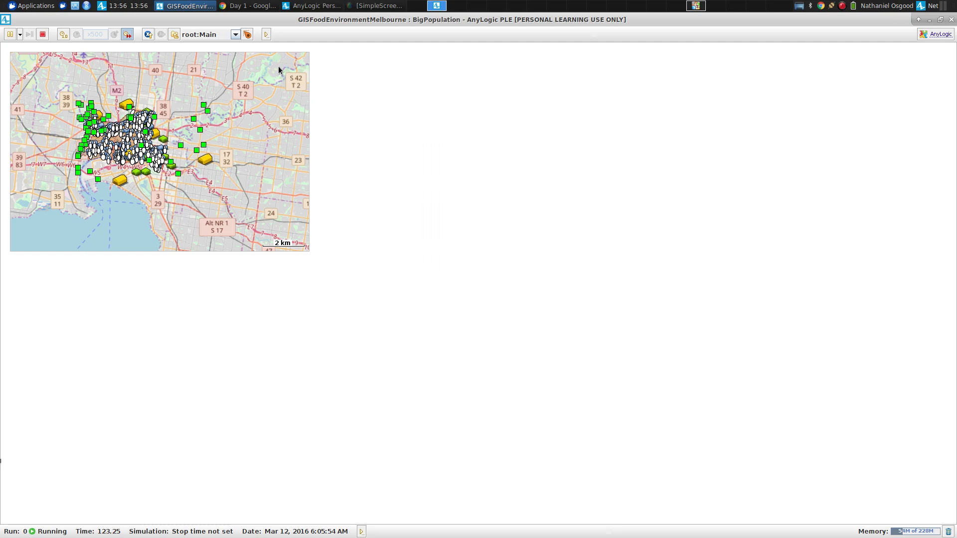
click(127, 34)
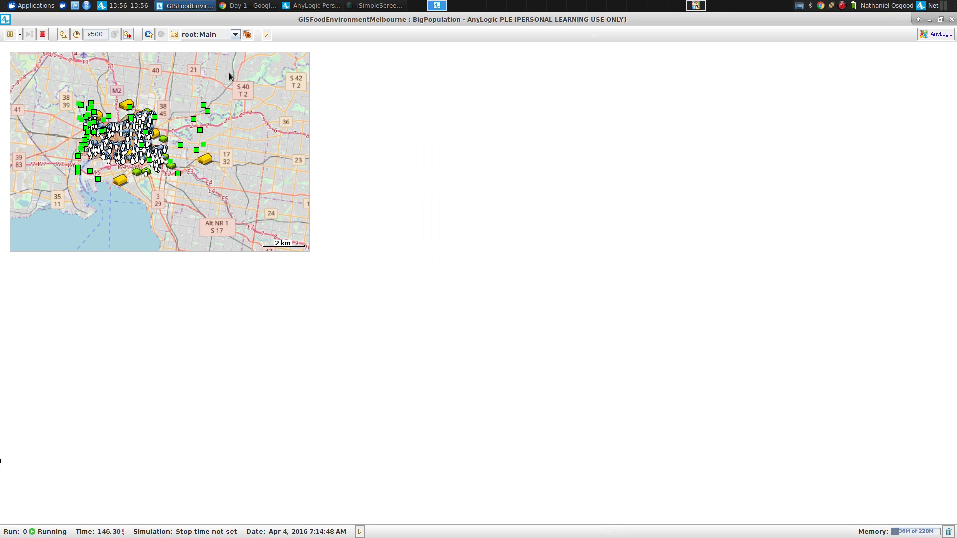
Show the View controls in the simulation window's toolbar.
click(266, 34)
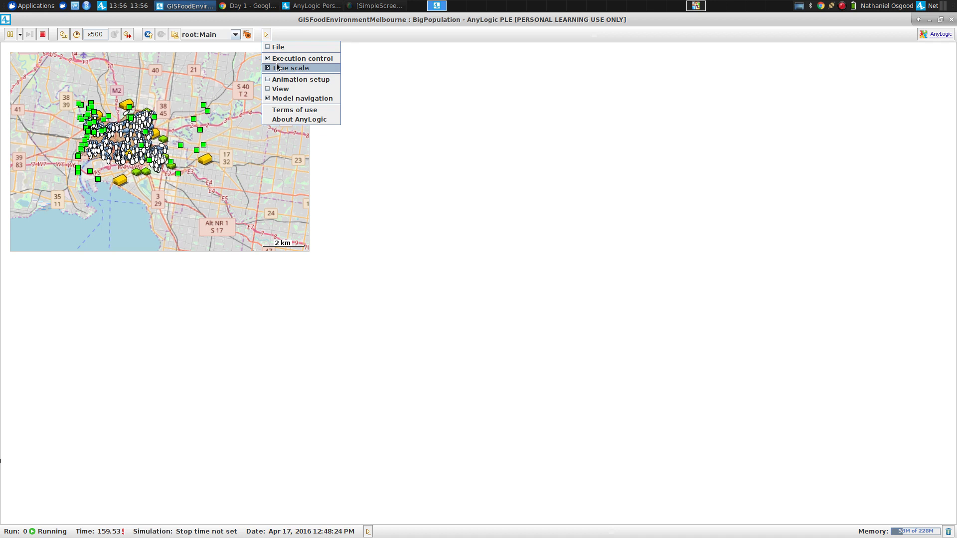
click(286, 32)
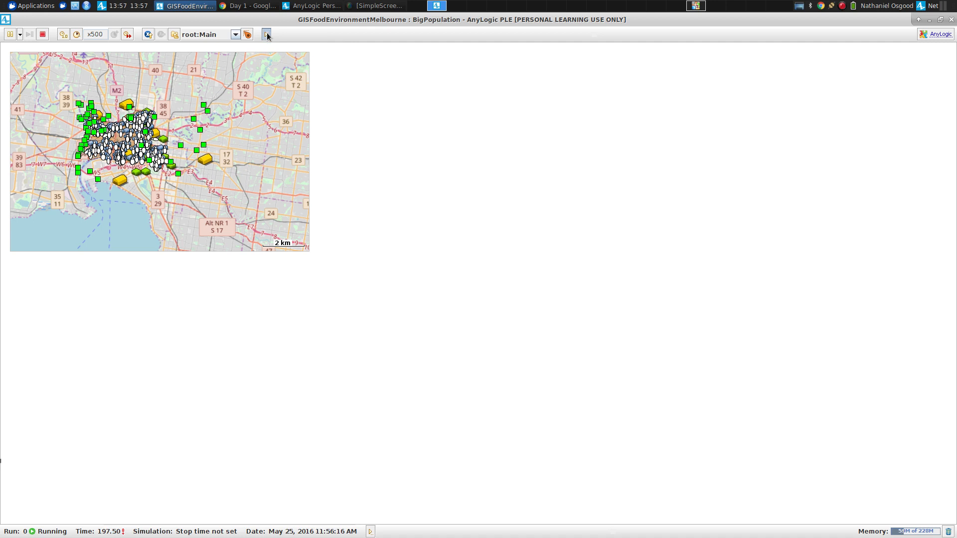
click(267, 33)
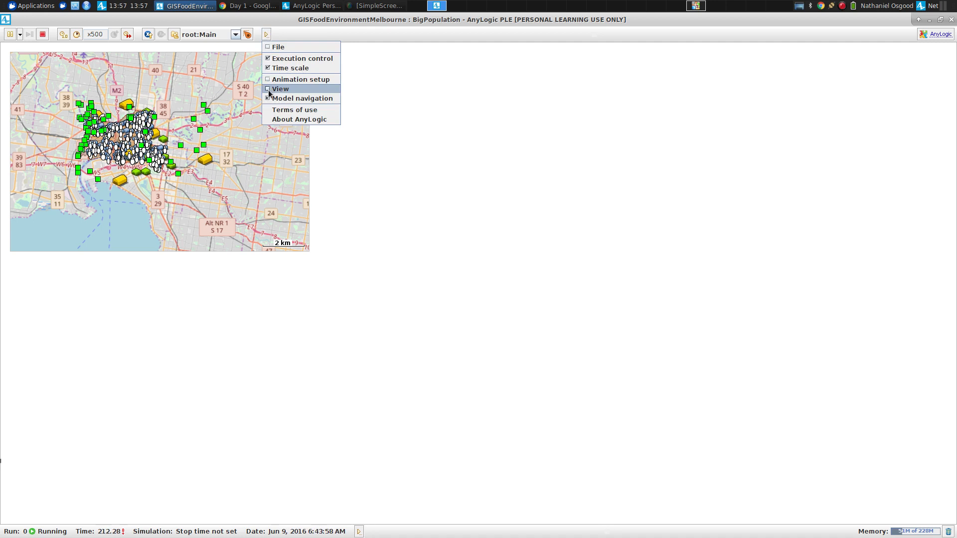
click(270, 90)
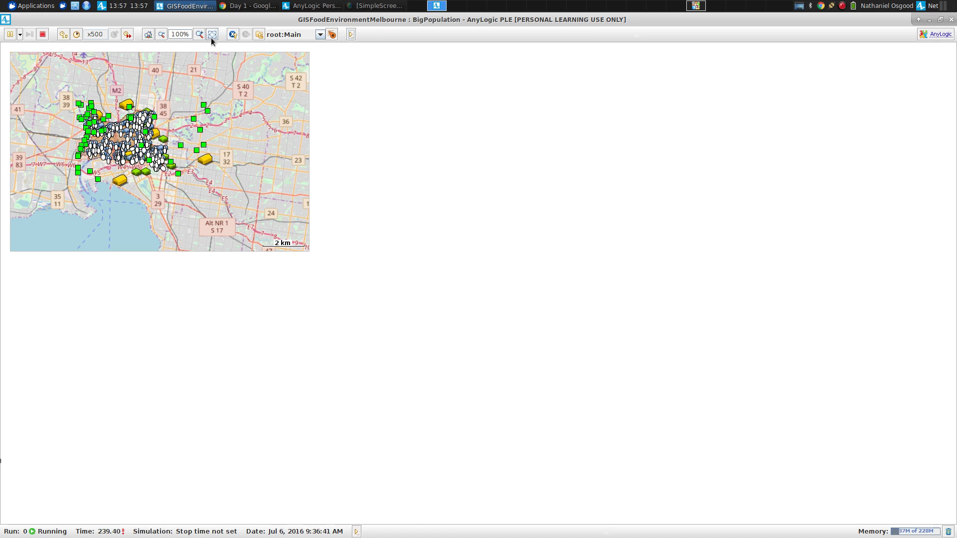
Enlarge the simulation map to 250%, reposition it, reduce it to 200%, and return it to 250%.
click(197, 34)
click(196, 34)
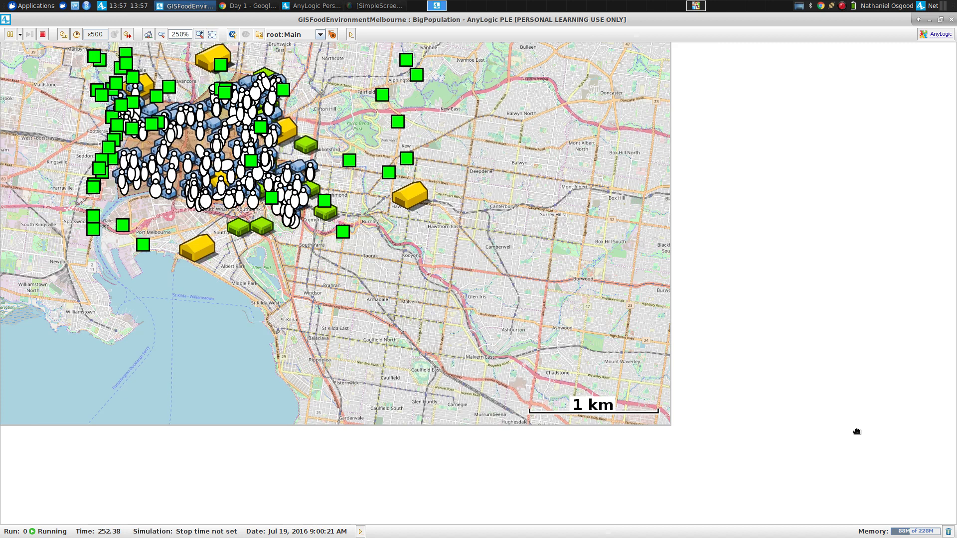
mouse_move(857, 432)
mouse_down()
mouse_move(866, 484)
mouse_move(842, 440)
mouse_up()
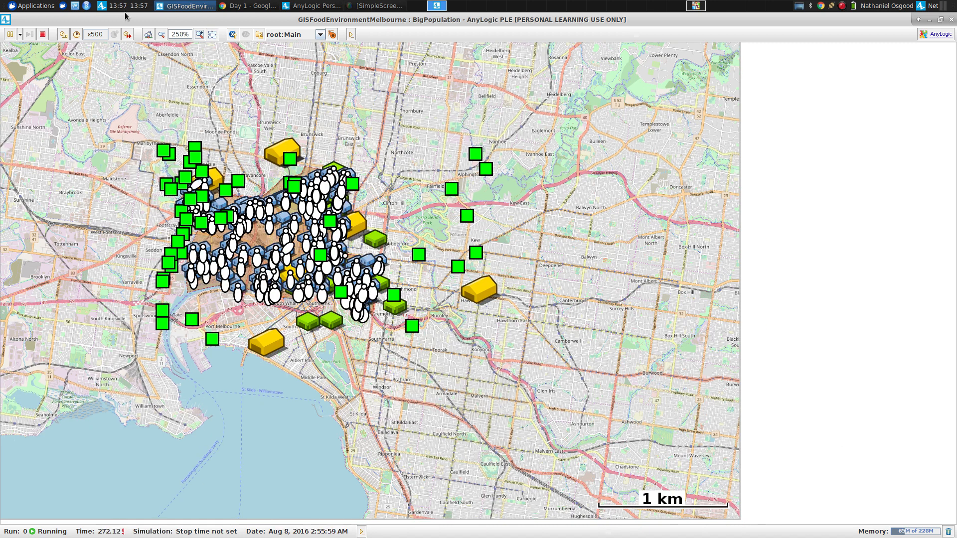
click(161, 34)
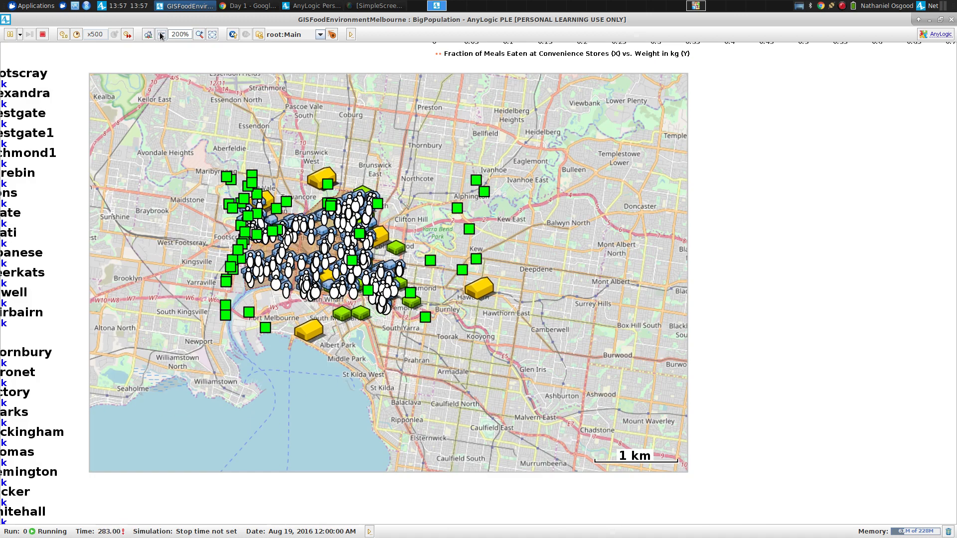
click(200, 33)
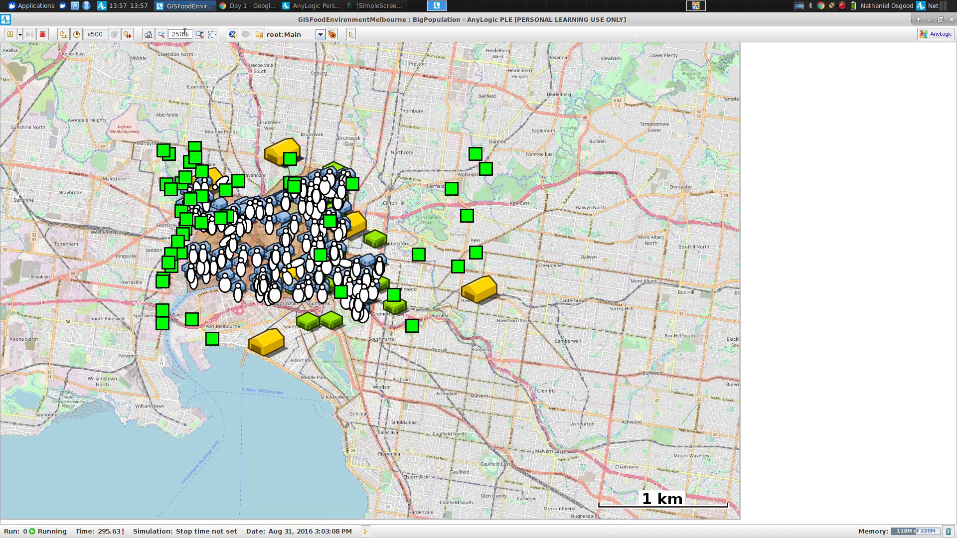
Slow the simulation down to a real-time scale of x1/50.
click(77, 35)
click(79, 35)
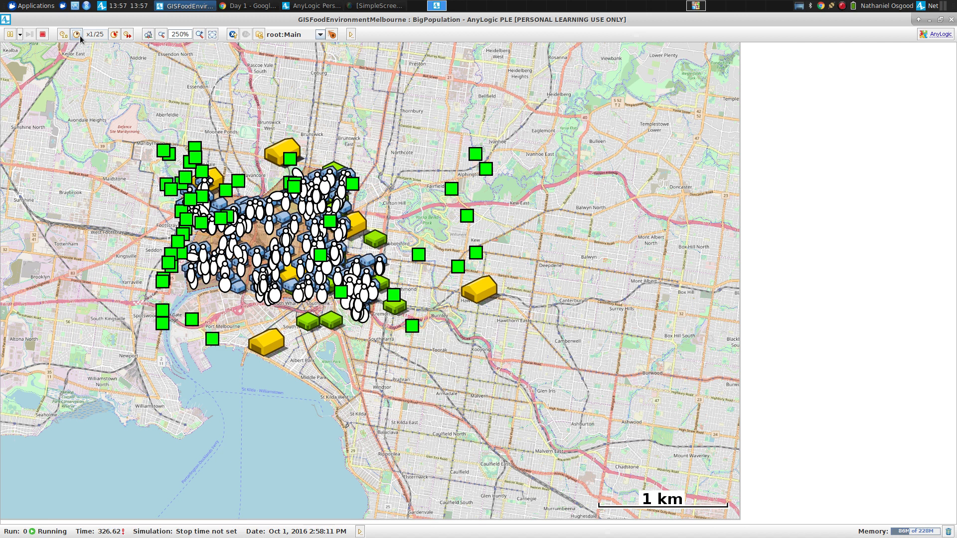
click(79, 34)
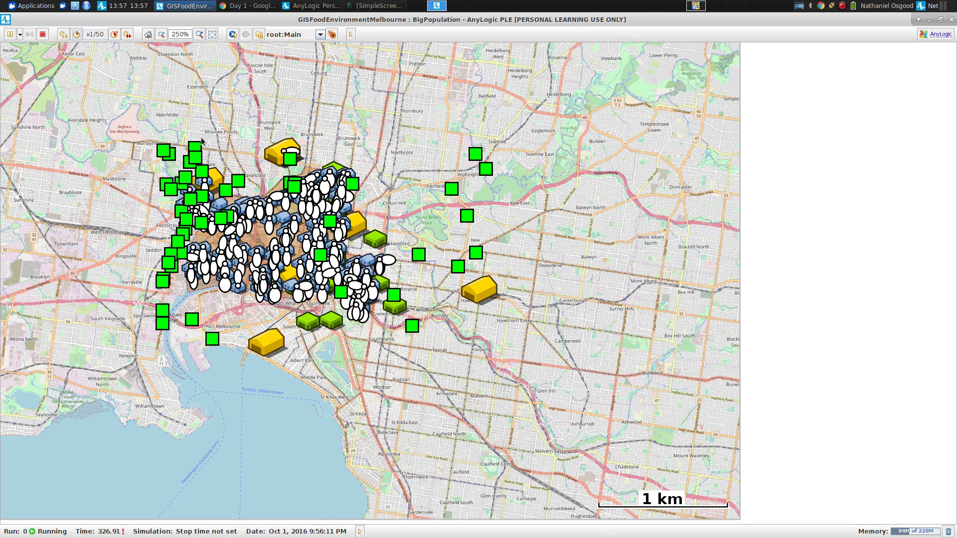
Zoom the simulation view out to 150%, and enlarge it to 300%.
click(161, 34)
click(161, 34)
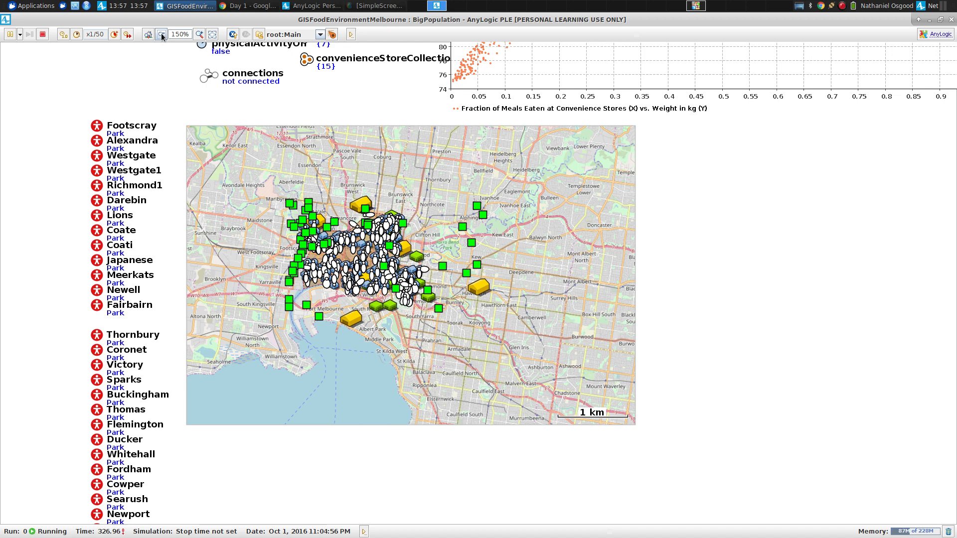
click(199, 34)
click(200, 34)
click(199, 34)
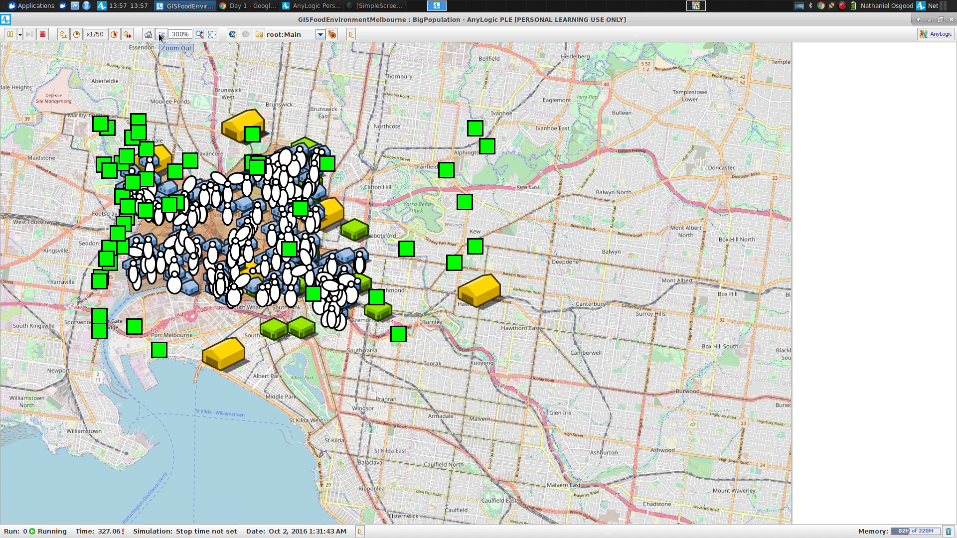
Slow the simulation to a real-time scale of x1/250, and switch it to virtual time mode.
click(77, 34)
click(77, 34)
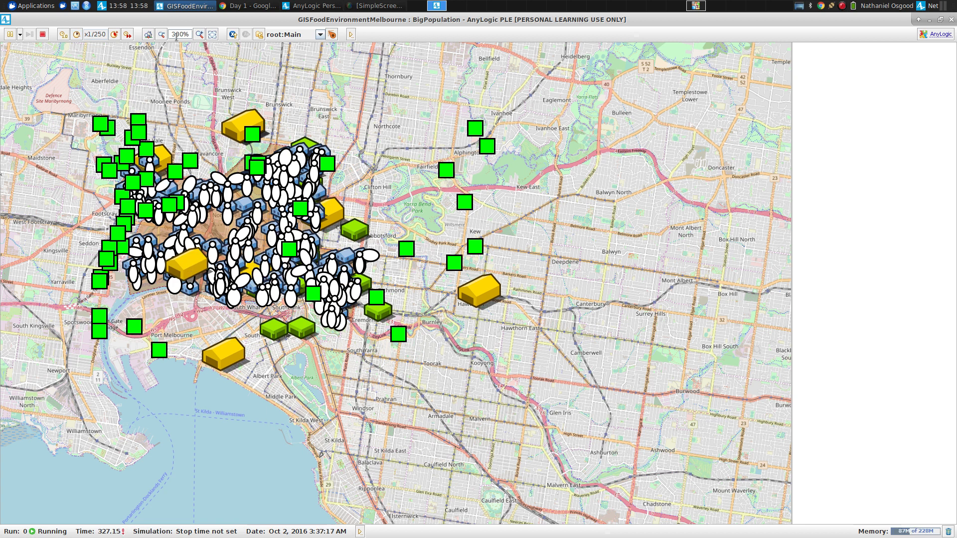
click(127, 34)
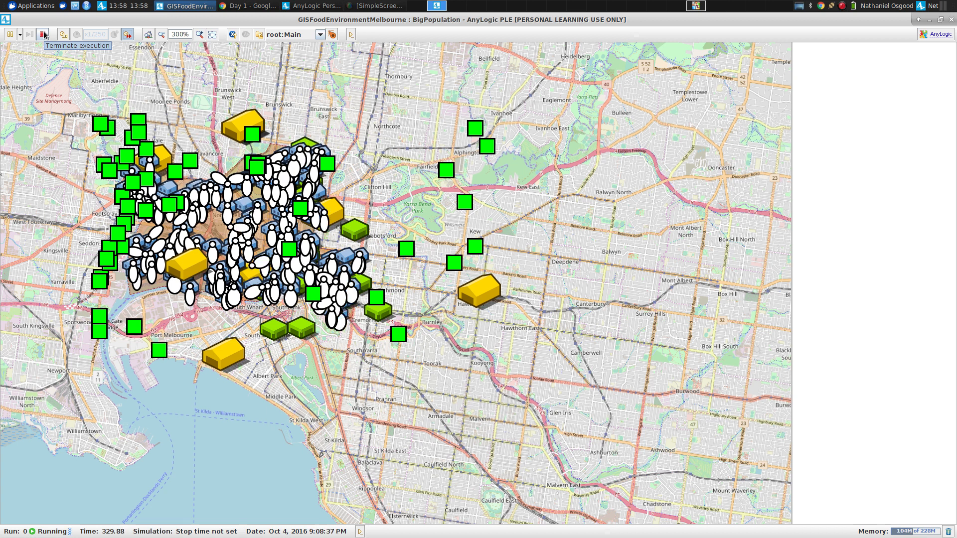
Pause the simulation and advance it by two single steps.
click(9, 36)
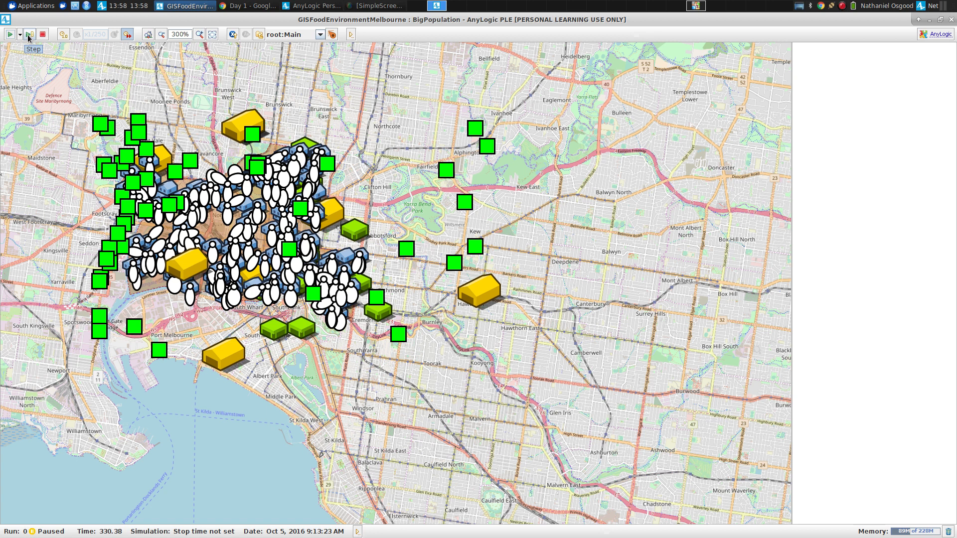
click(28, 34)
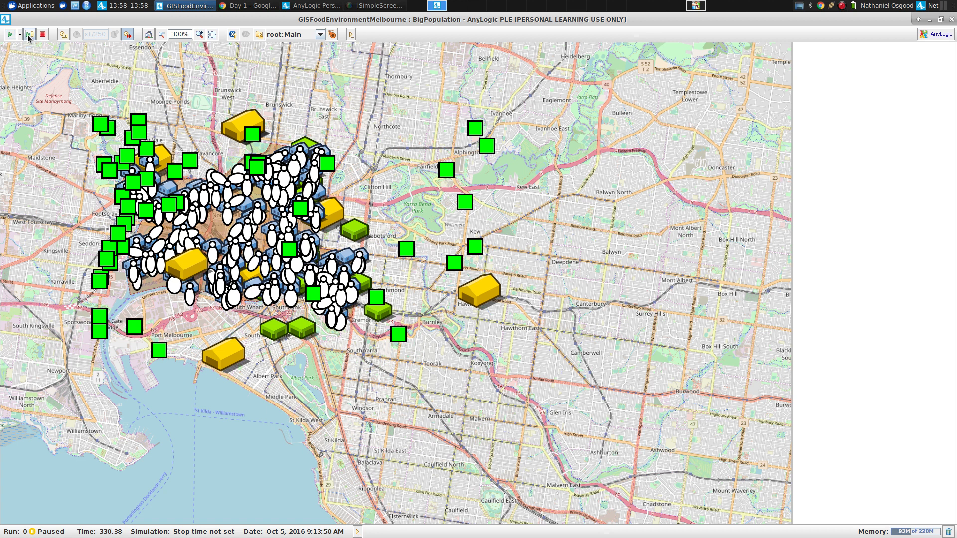
click(29, 34)
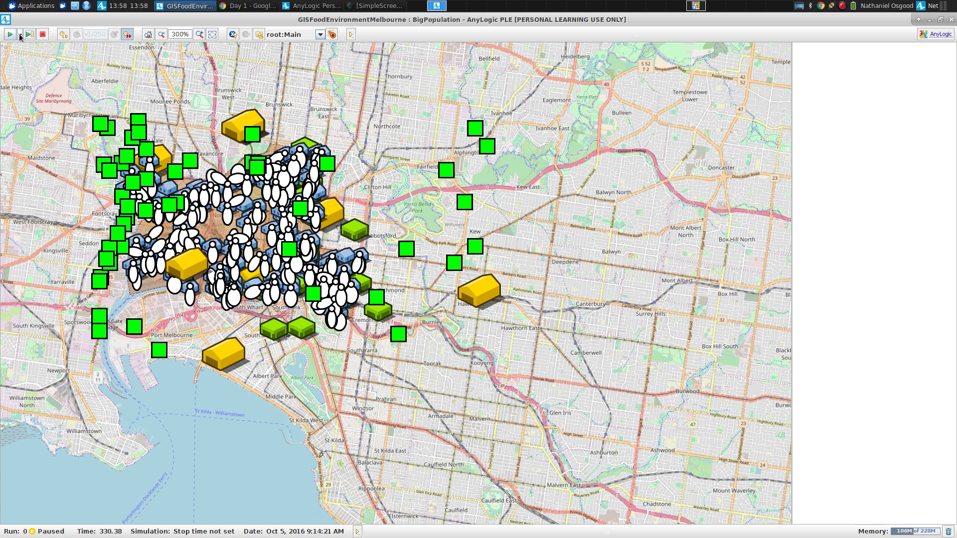
Run the paused simulation for 1 time unit, and repeat that one-unit run.
click(20, 35)
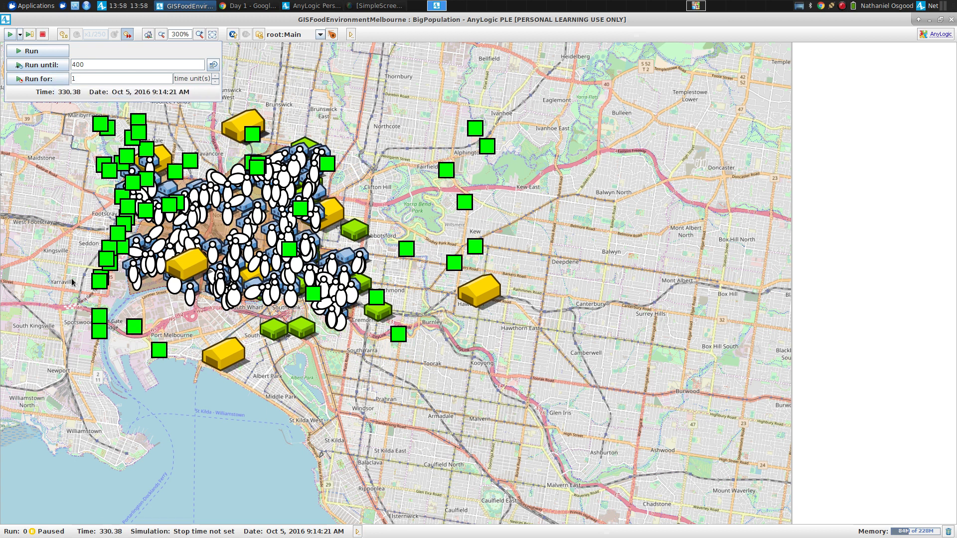
click(43, 81)
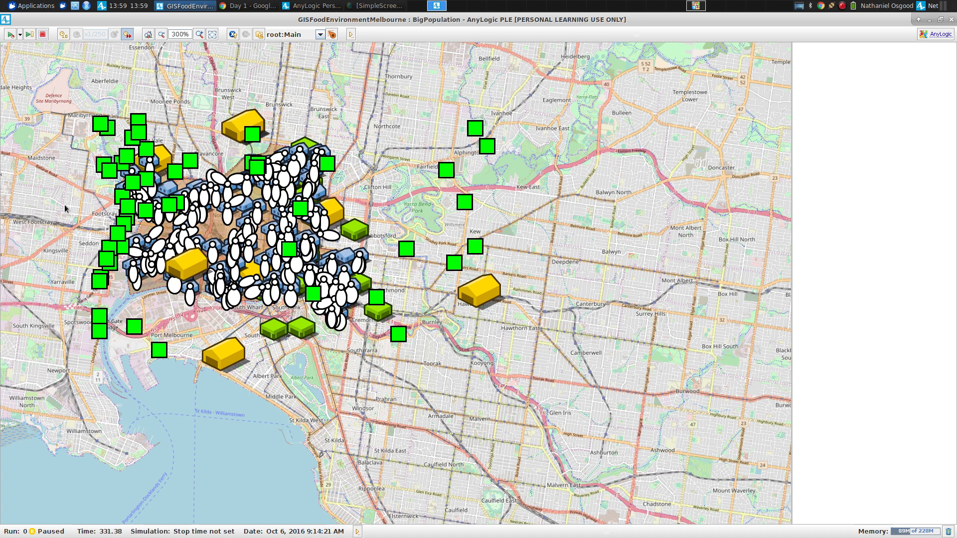
click(11, 34)
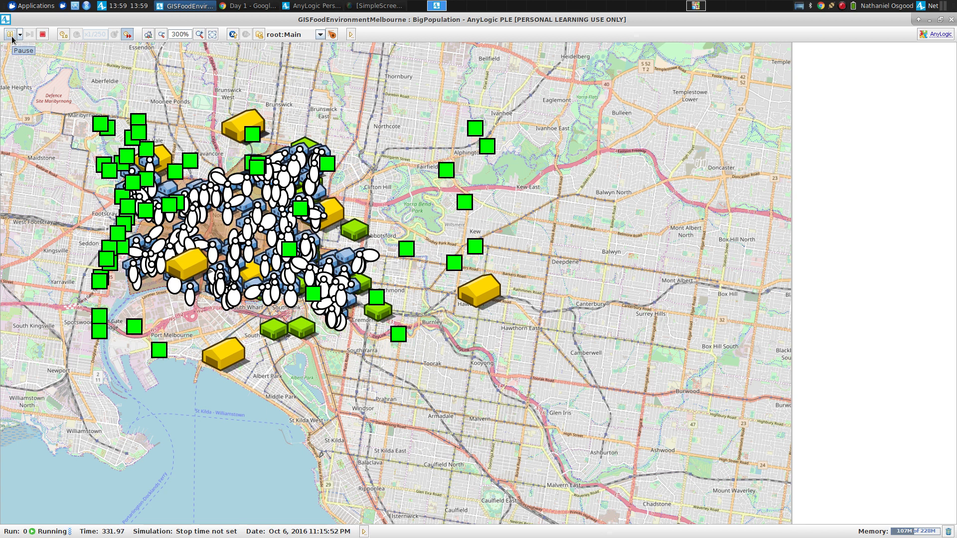
click(12, 38)
click(12, 37)
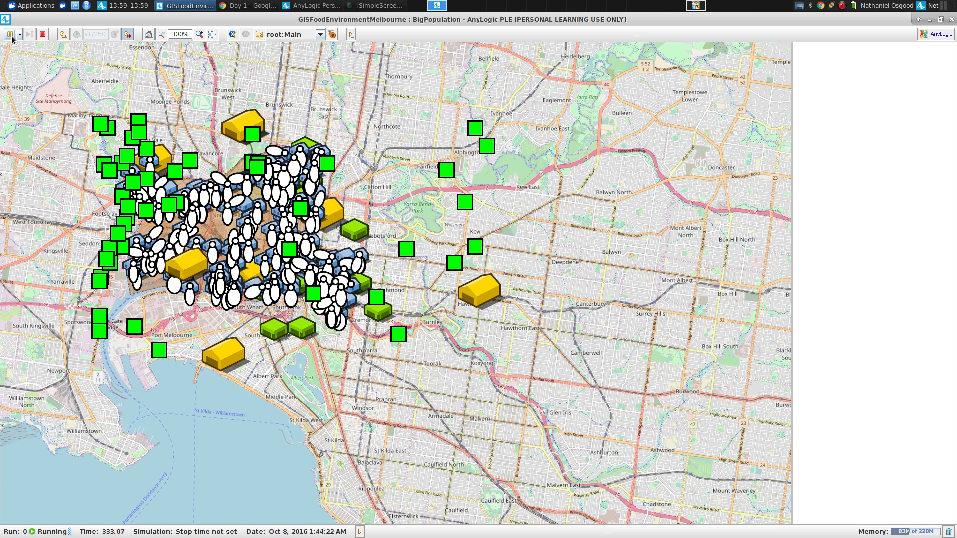
click(12, 38)
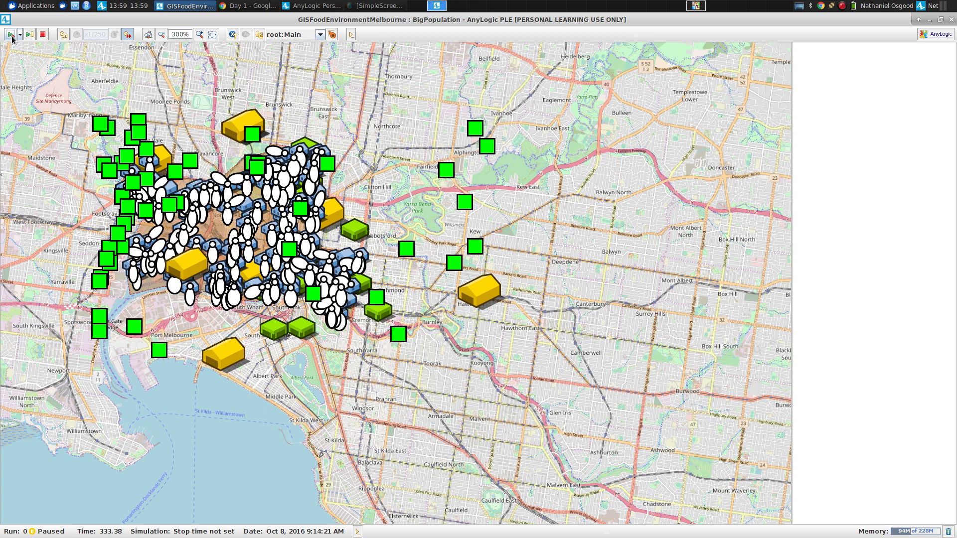
Set the paused simulation's run-until time to 350.
click(20, 34)
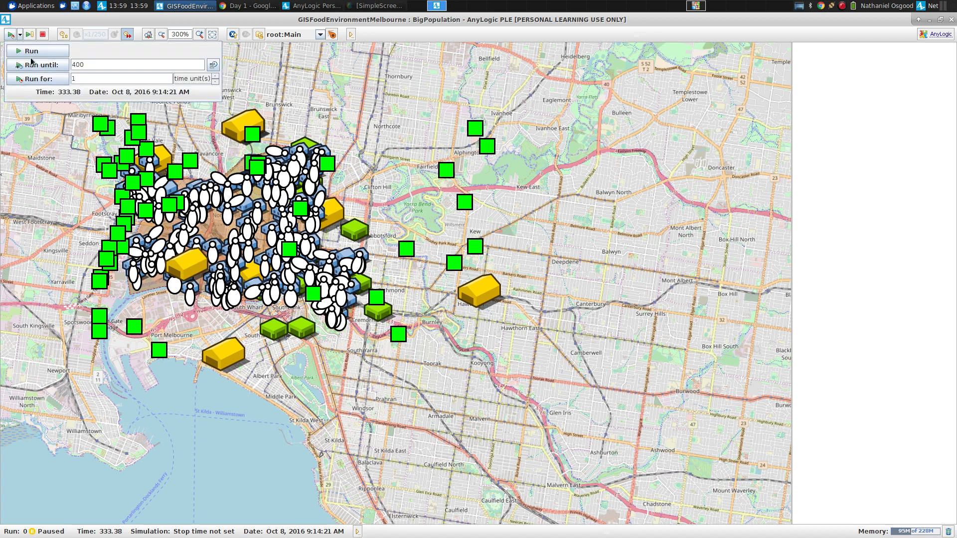
click(87, 64)
key(BackSpace)
key(BackSpace)
key(BackSpace)
text(35)
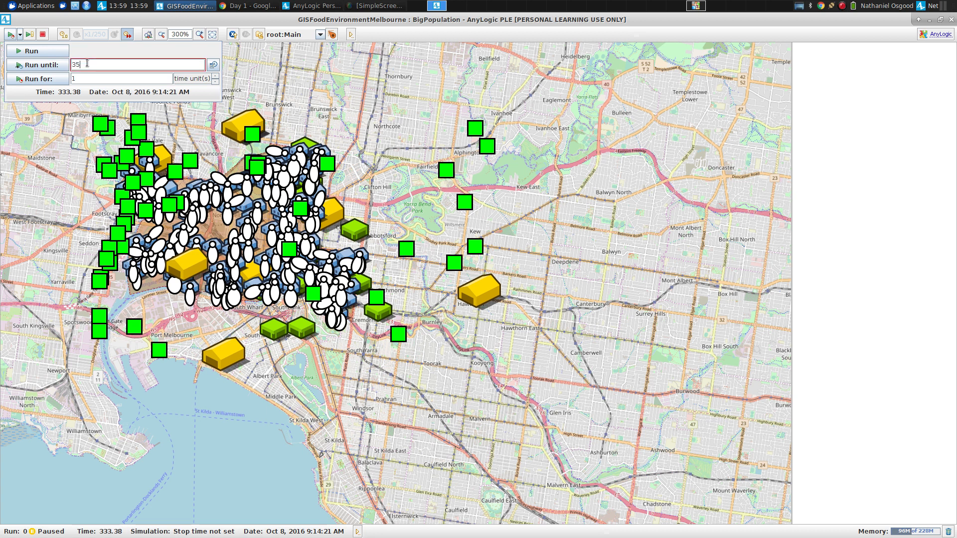
text(0)
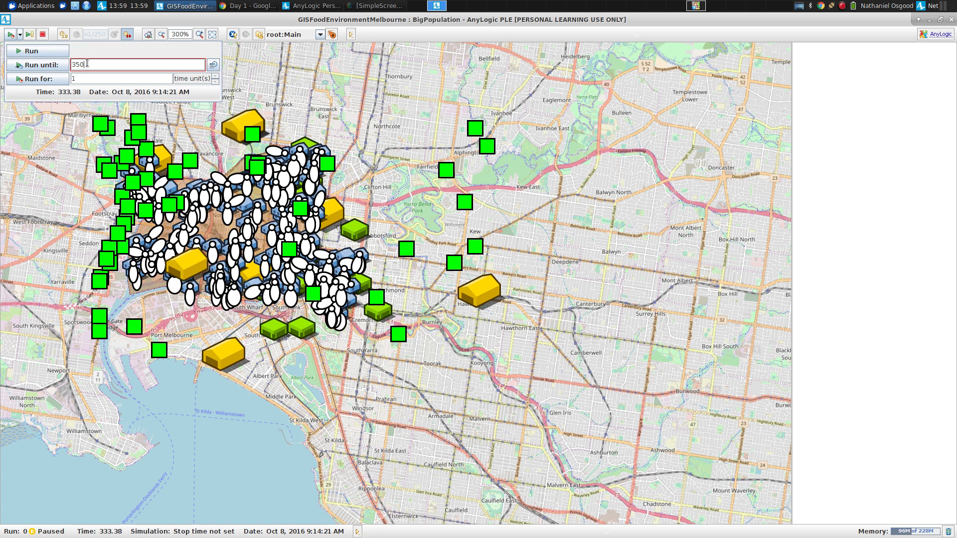
Run the simulation until time 350, and inspect the agents of the population in an enlarged inspection window, closing it when done.
click(33, 66)
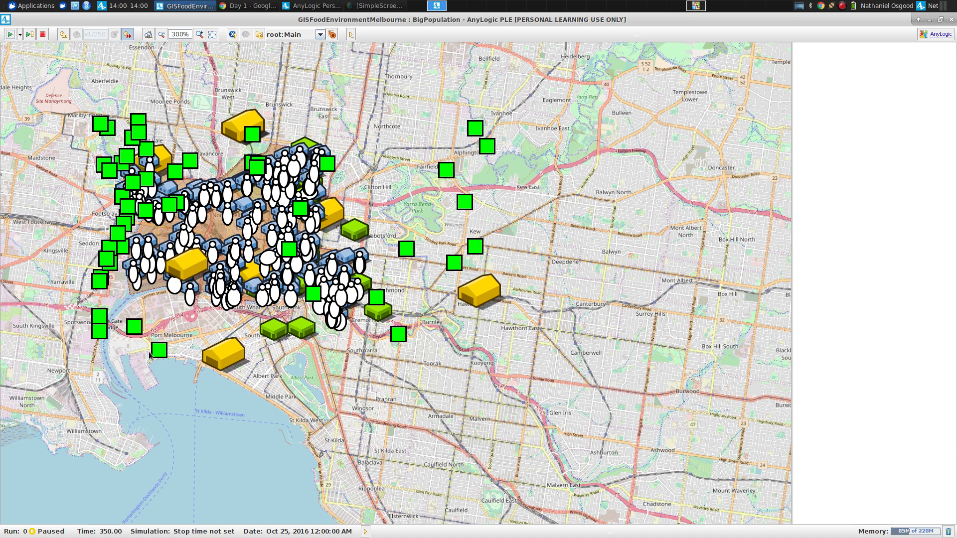
drag(38, 188, 318, 537)
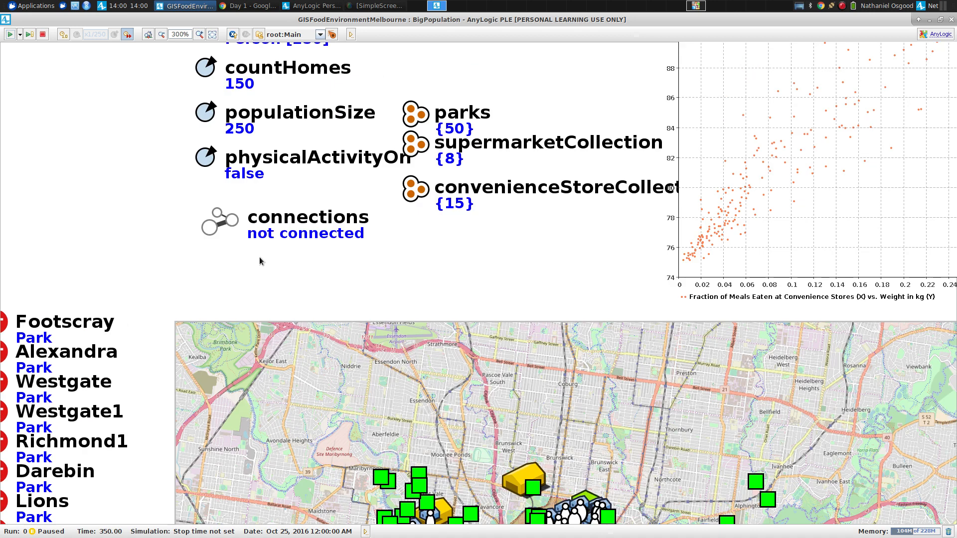
drag(132, 152, 104, 365)
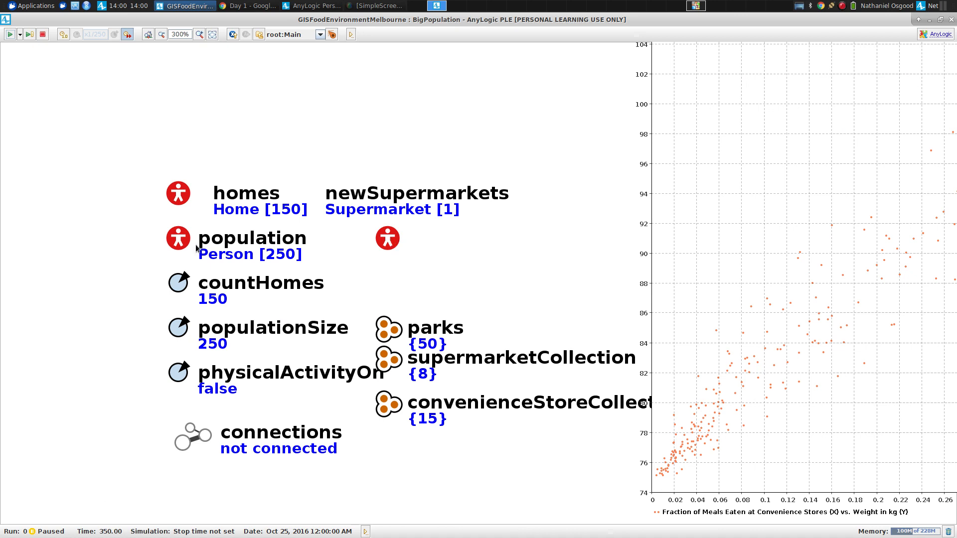
click(183, 241)
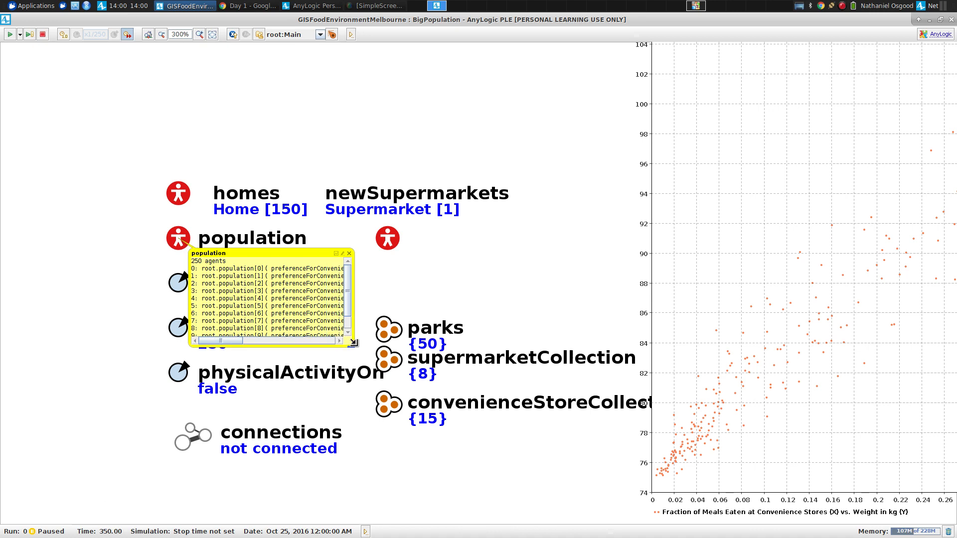
drag(337, 346, 598, 381)
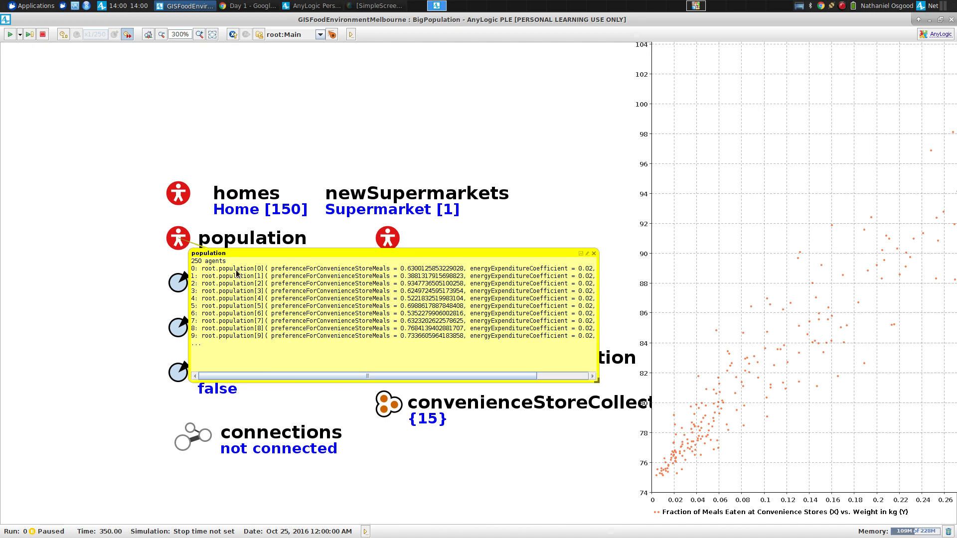
click(594, 254)
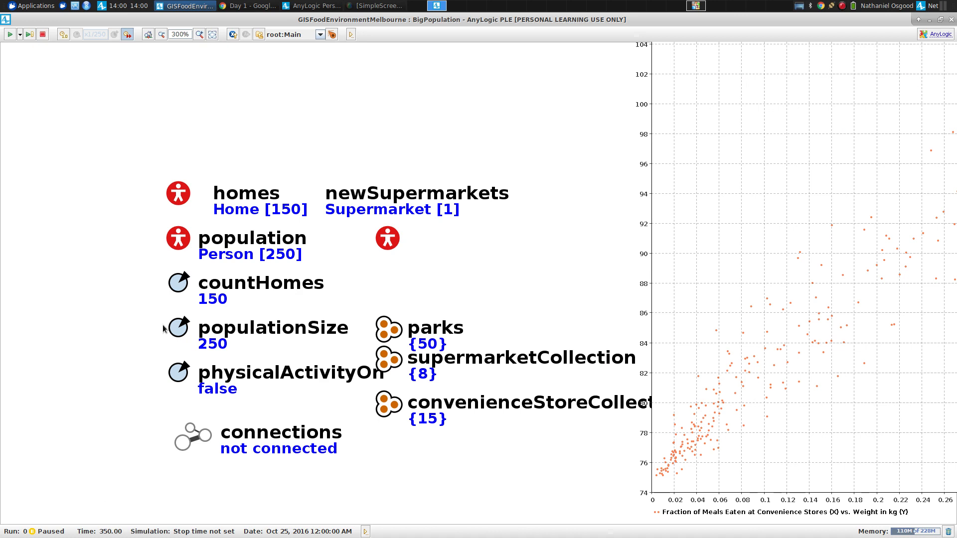
Navigate from root:Main to the person agent population[0], bringing its variables, stock-and-flow diagram and statechart into view.
drag(162, 280, 378, 47)
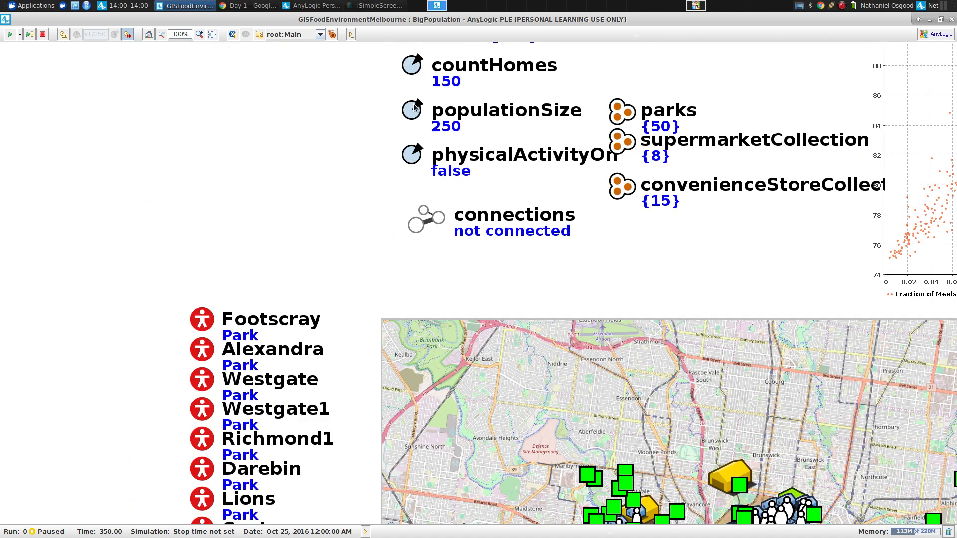
drag(405, 126, 301, 305)
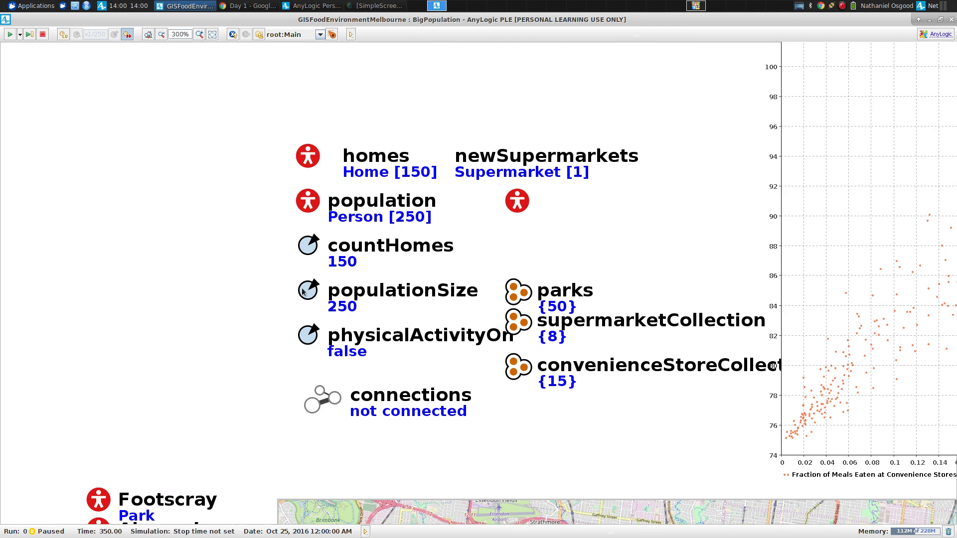
click(288, 36)
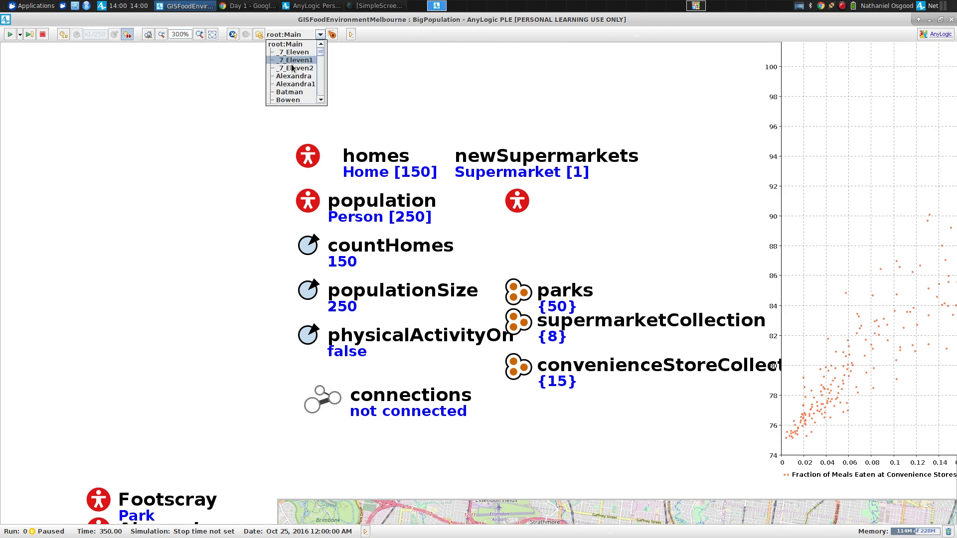
scroll(320, 86, down, 10)
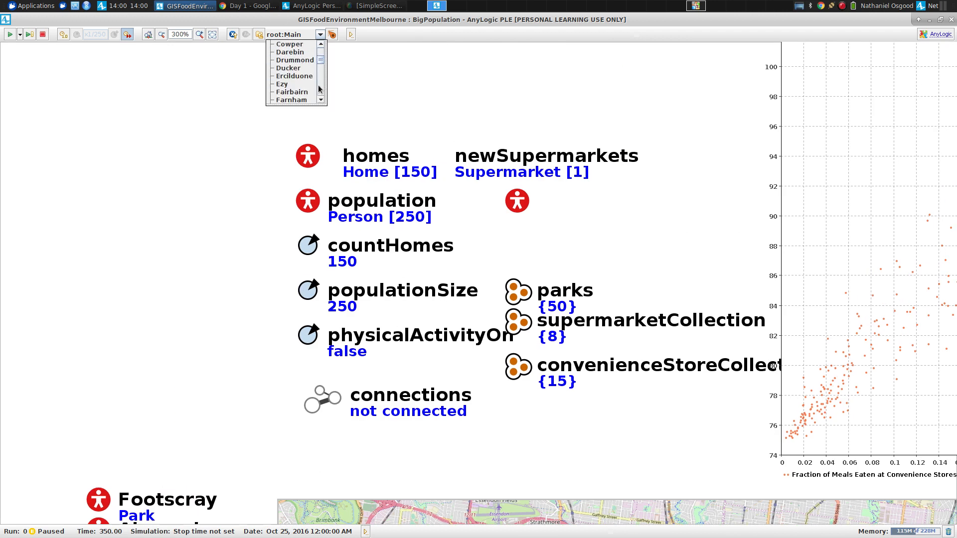
scroll(320, 89, down, 6)
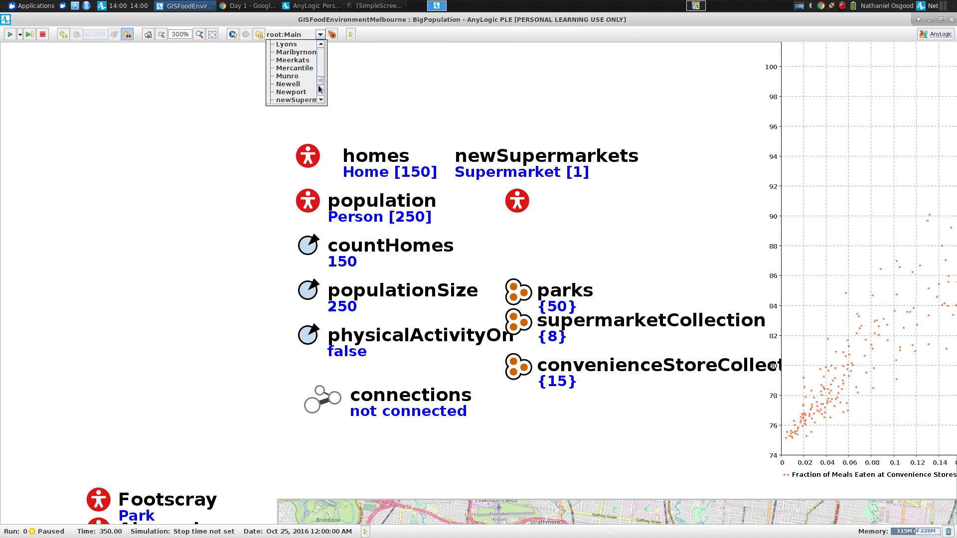
click(295, 60)
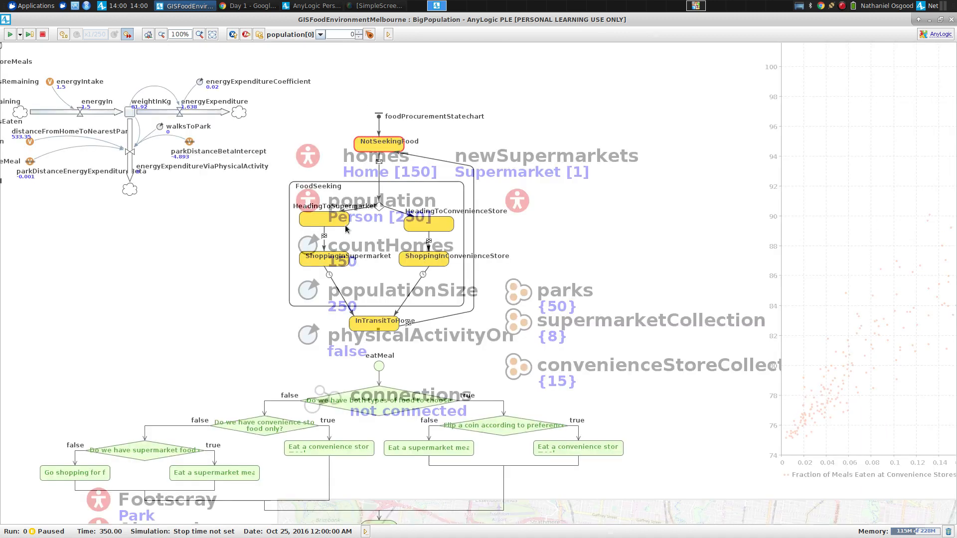
drag(180, 257, 469, 313)
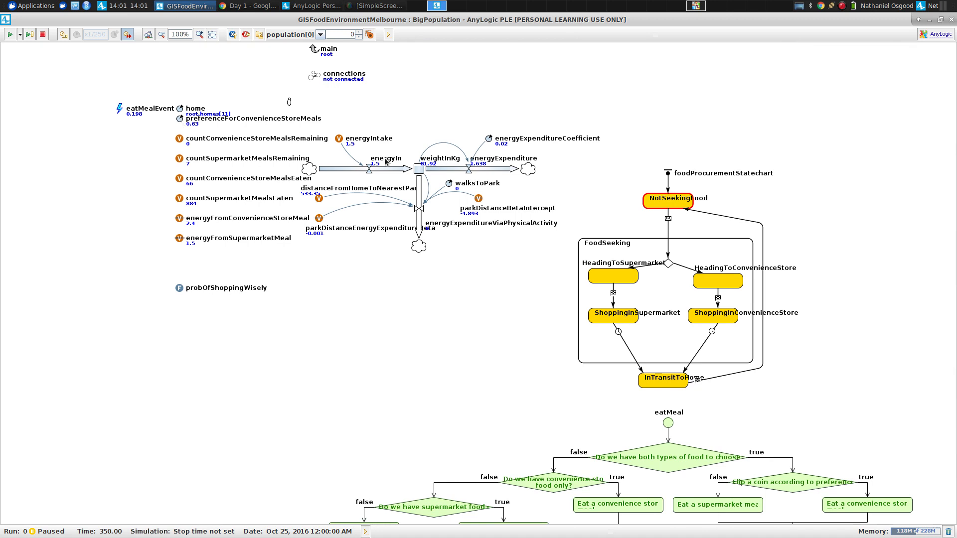
Inspect the weightInKg stock of population[0] in an enlarged window, and set its value to 40.
click(420, 170)
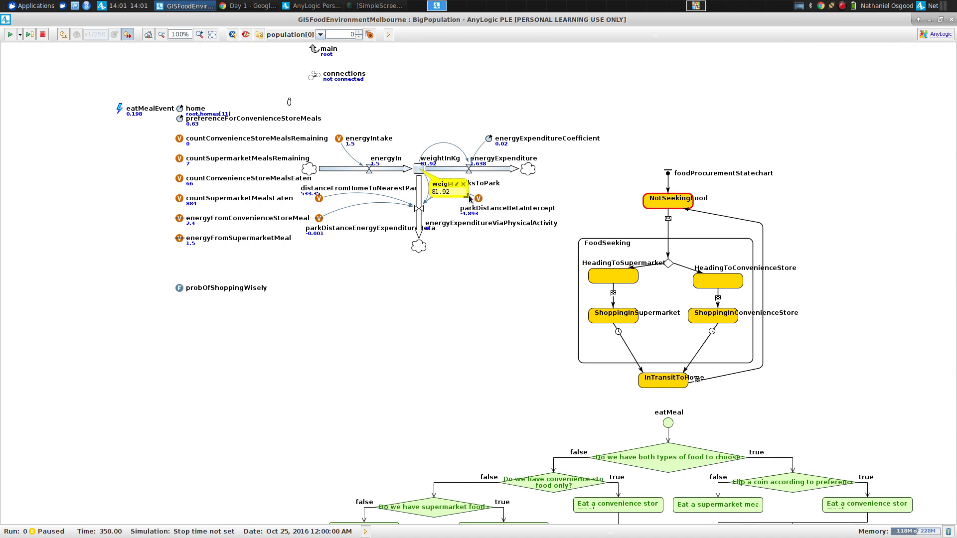
drag(467, 196, 536, 280)
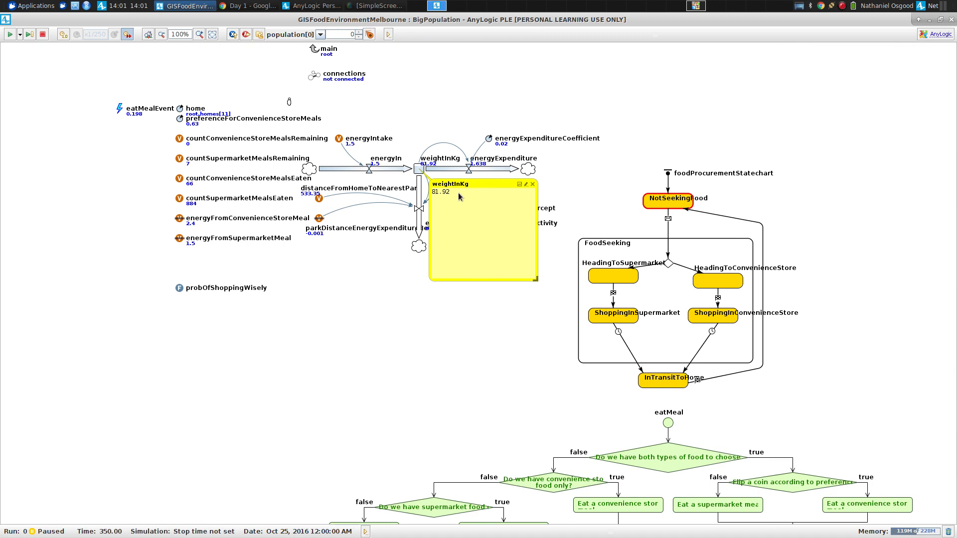
click(526, 185)
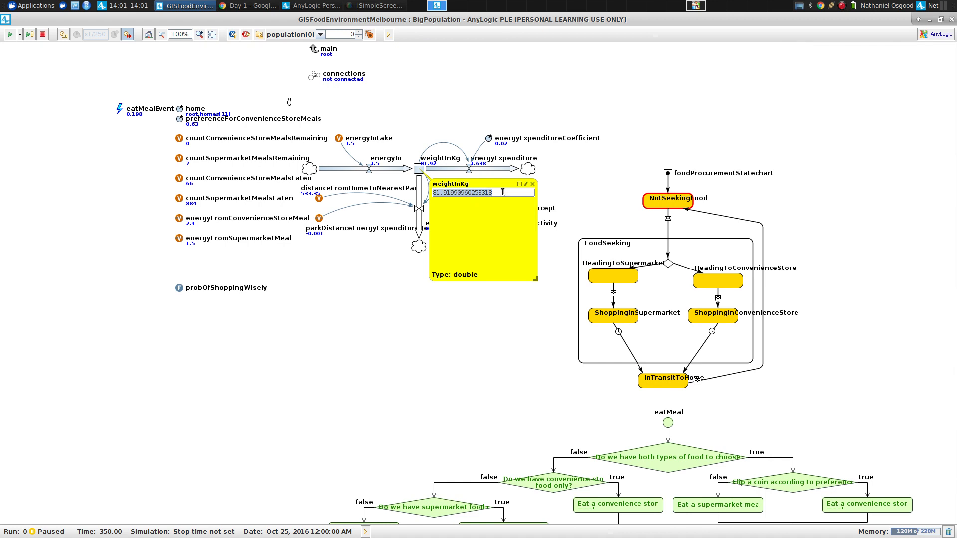
text(40)
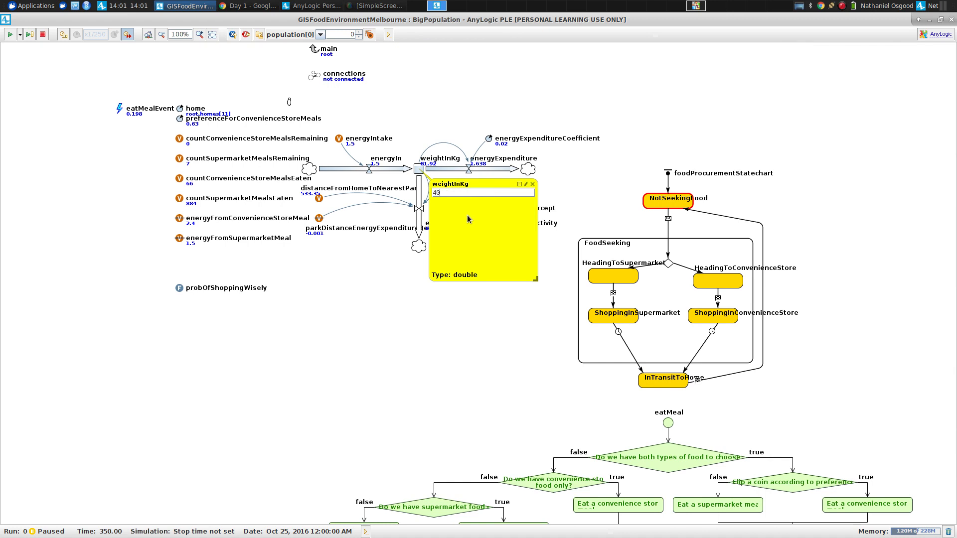
key(Return)
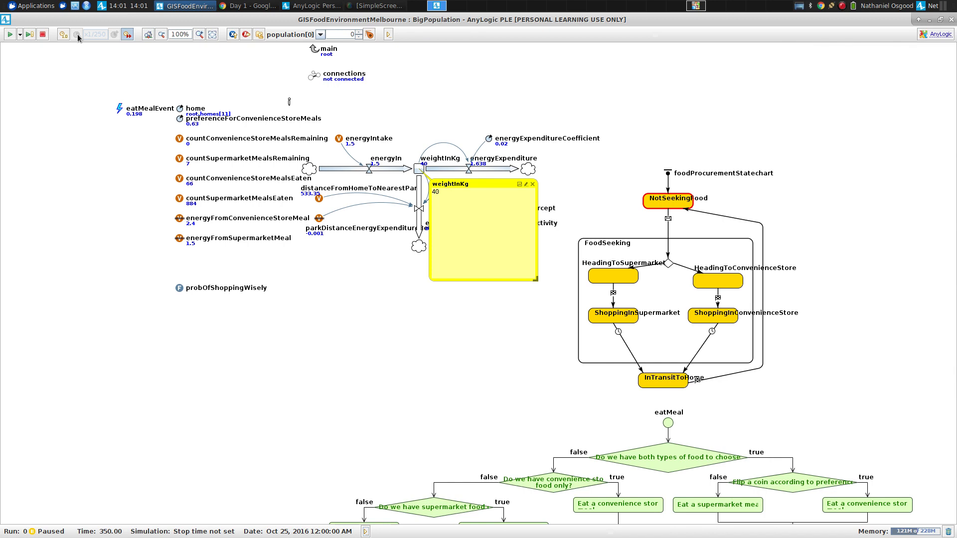
Resume the simulation and plot weightInKg over time in an enlarged inspection chart, closing it after viewing.
click(9, 34)
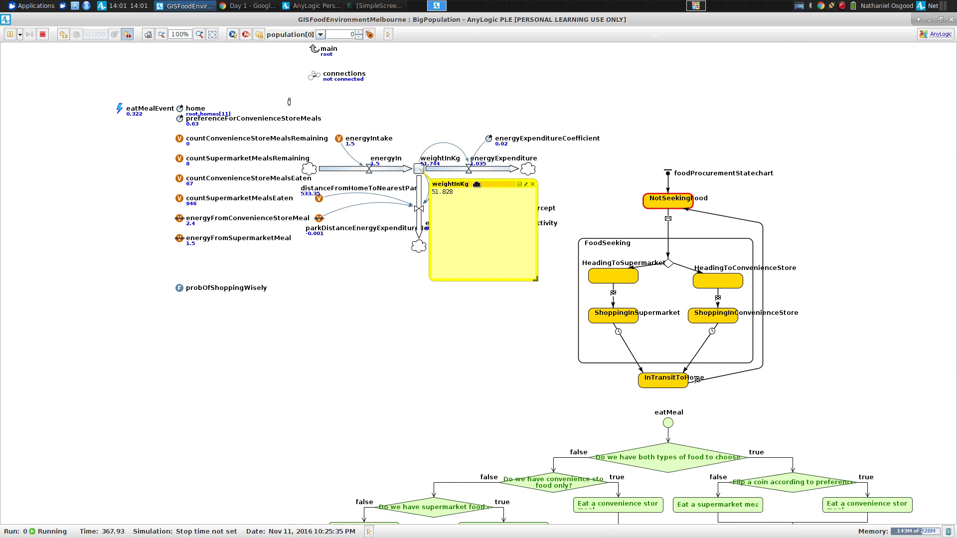
click(520, 185)
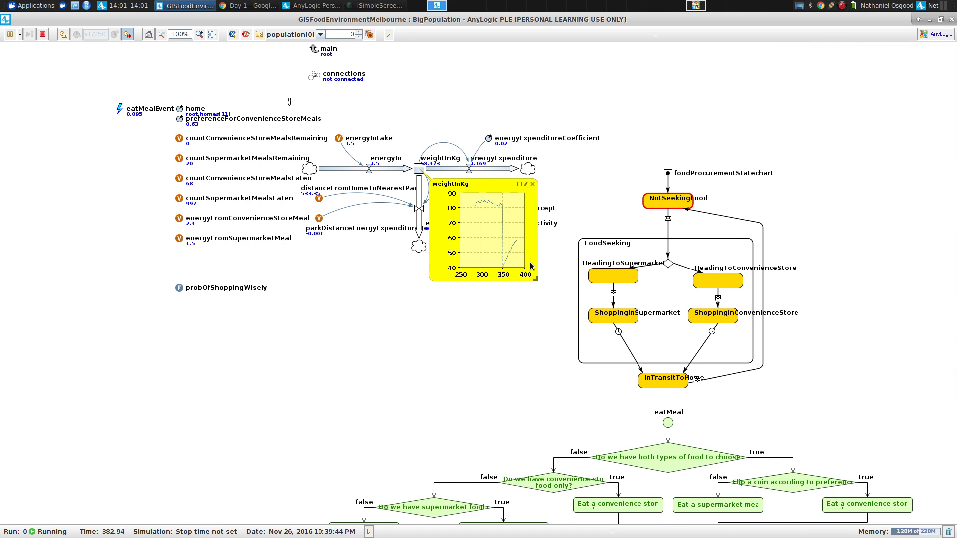
drag(535, 280, 714, 330)
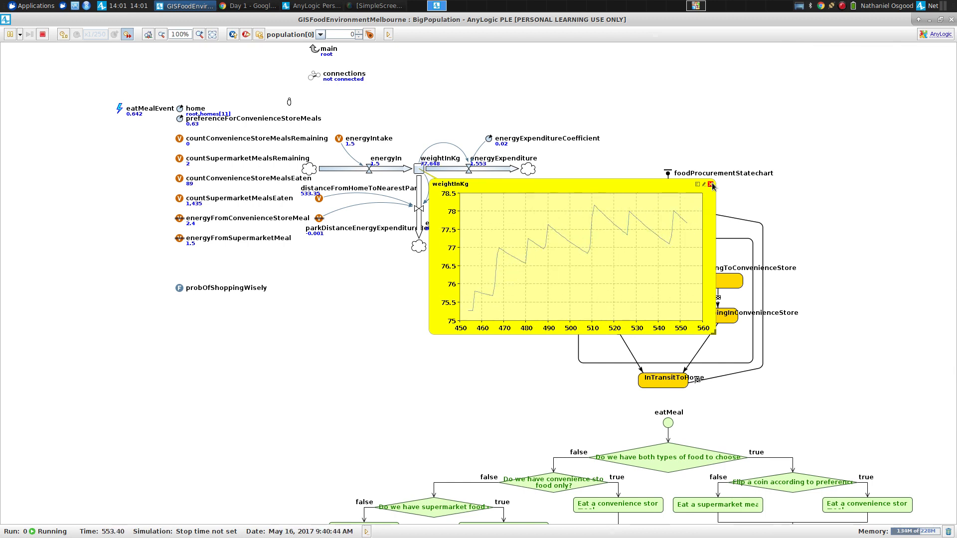
click(711, 184)
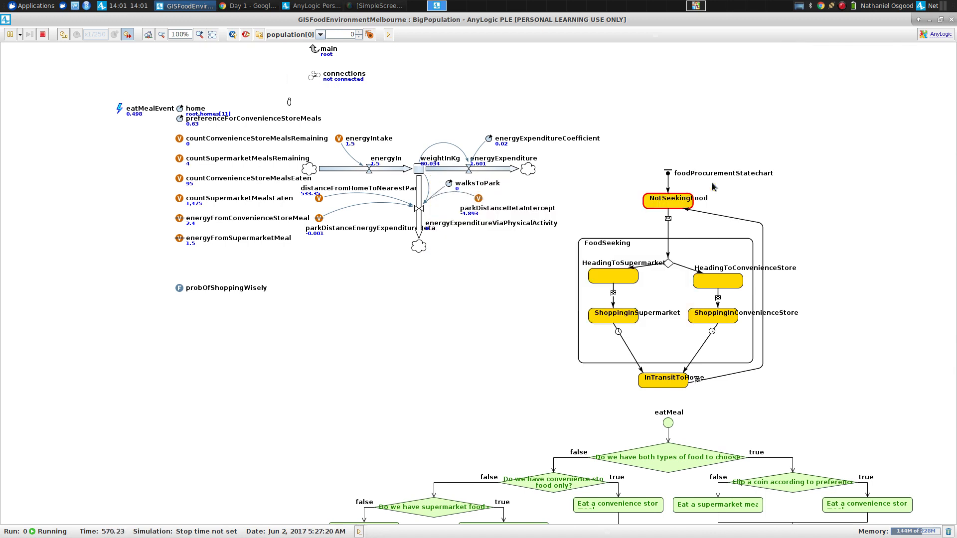
Return to the root:Main view, and magnify it to 200% with the Melbourne map in view.
click(259, 35)
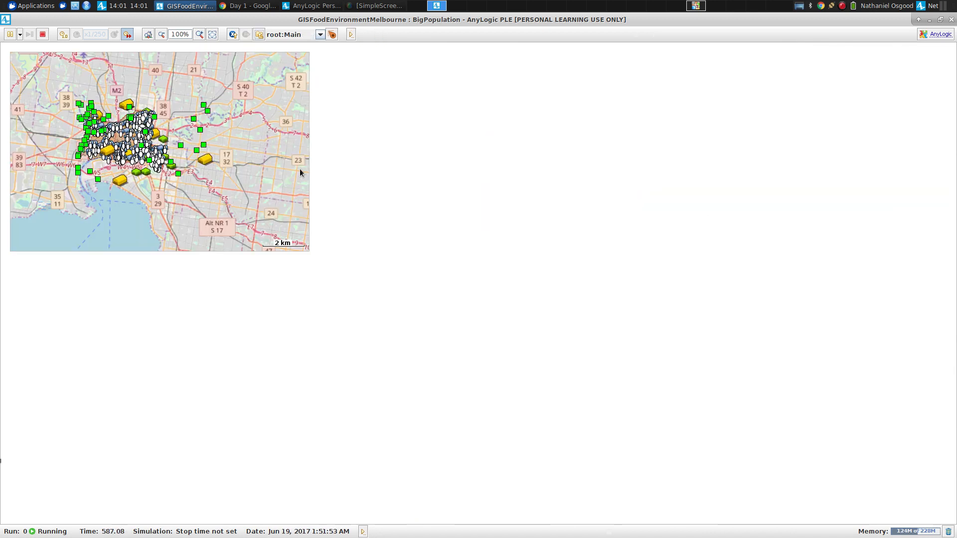
drag(297, 146, 653, 169)
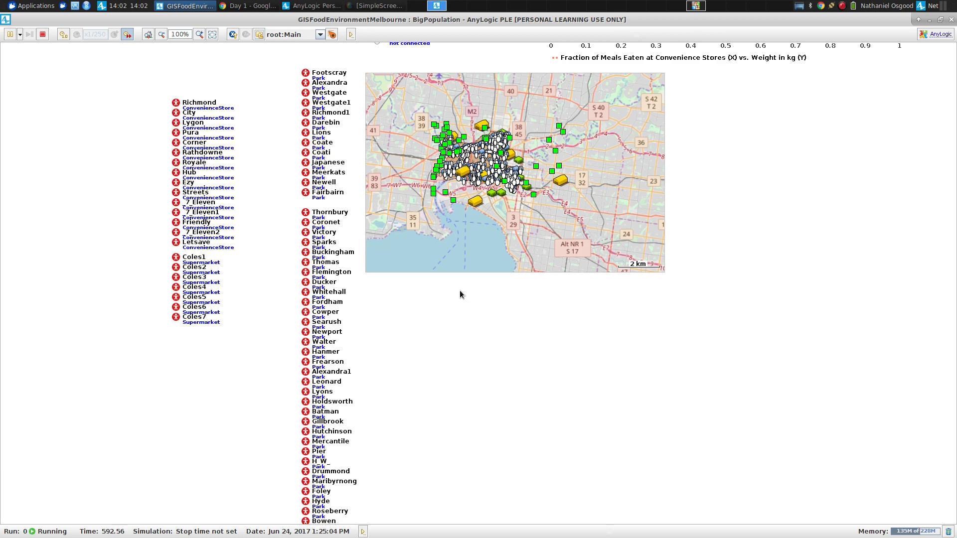
click(199, 34)
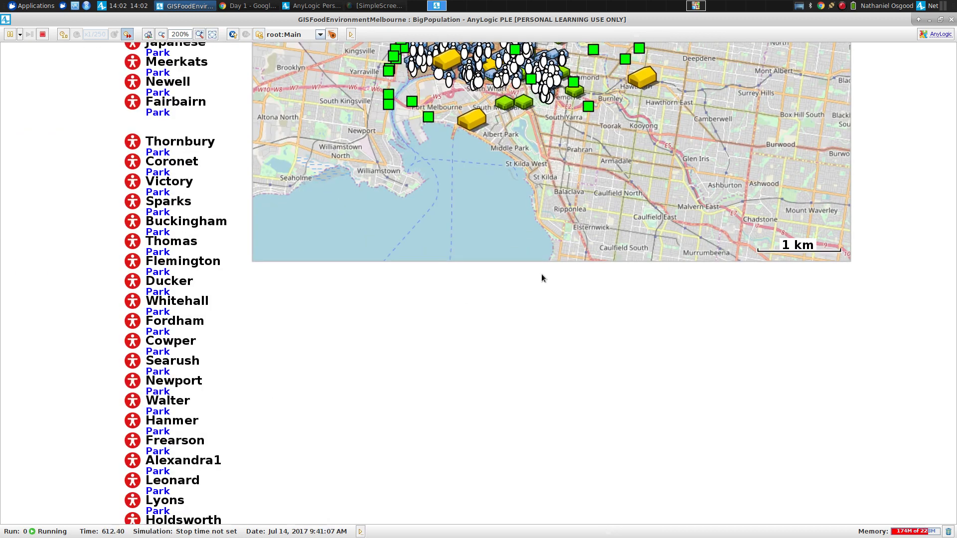
scroll(541, 278, up, 5)
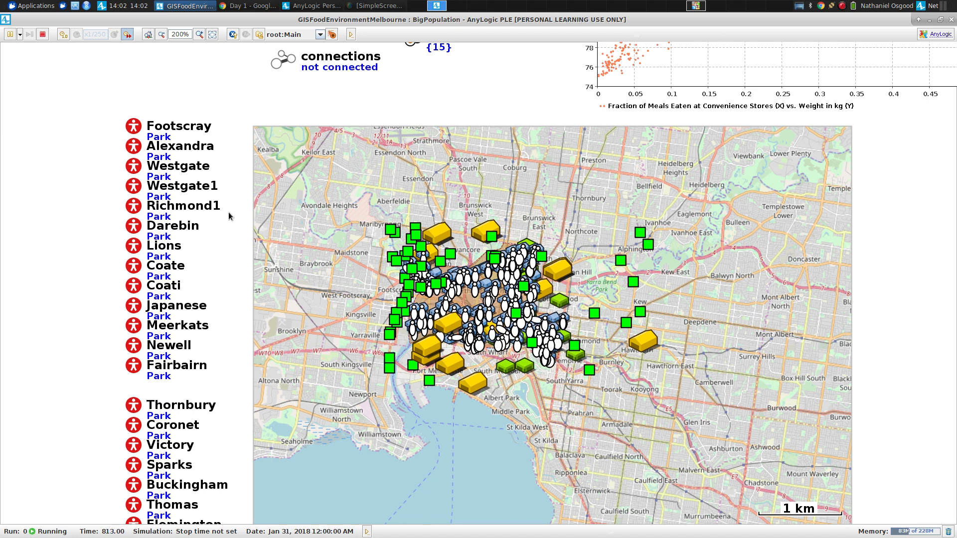
drag(285, 115, 239, 49)
Browse the list of agents under root:Main, and add a supermarket on the map near Pascoe Vale South.
click(320, 35)
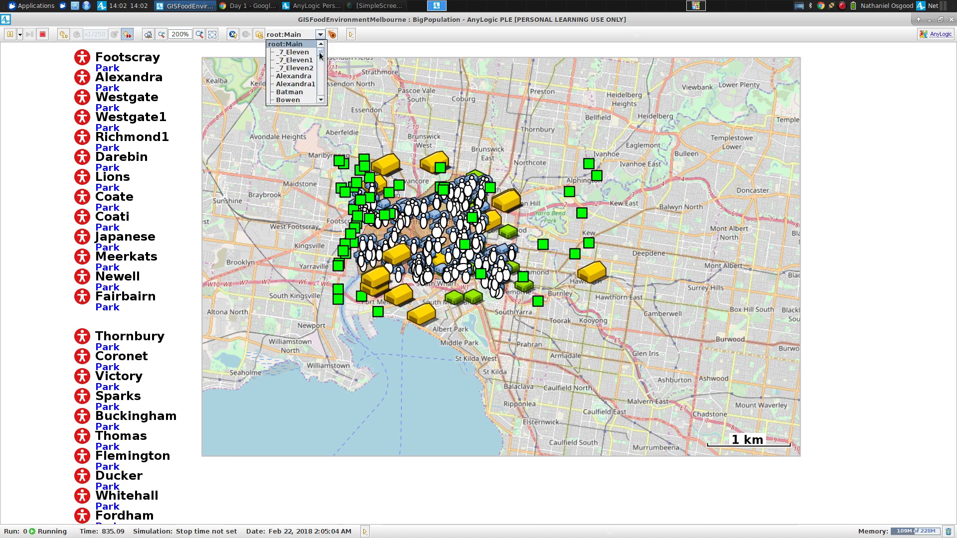
drag(320, 56, 320, 79)
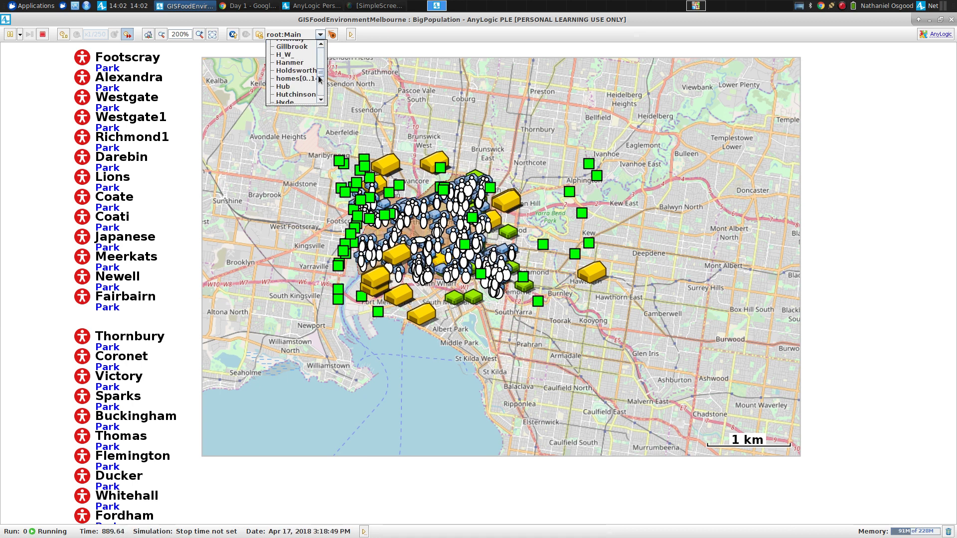
click(405, 76)
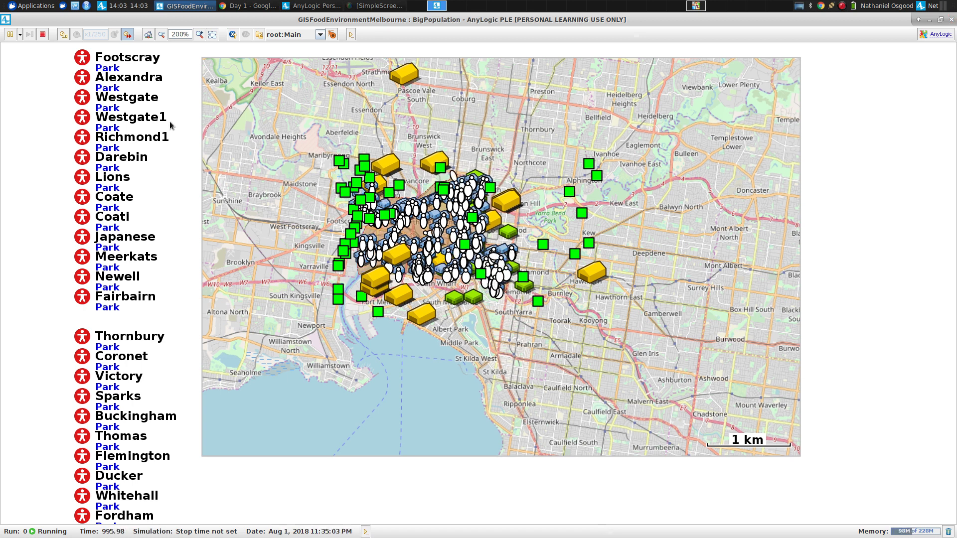
Switch to the AnyLogic model editor, and stop the running BigPopulation experiment.
key(alt+Tab)
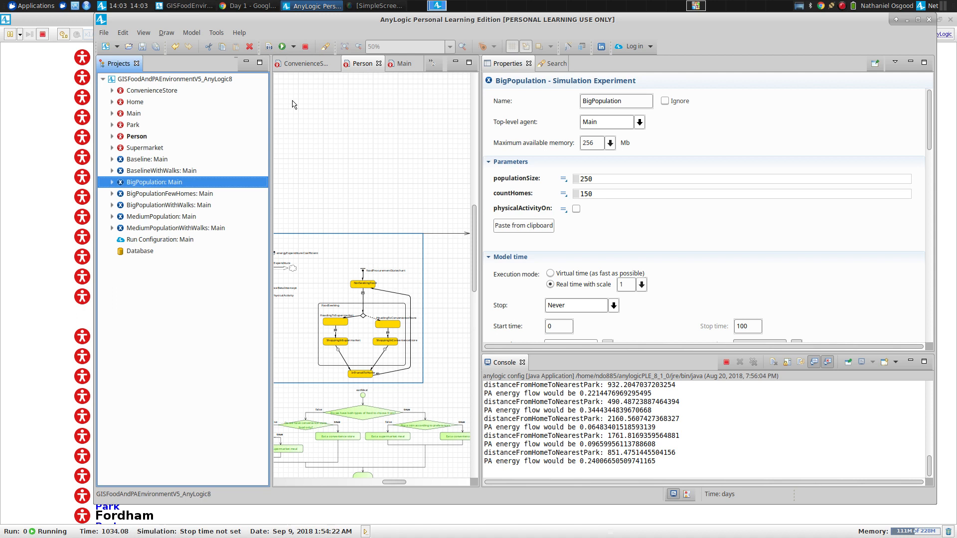
key(alt+Tab)
key(alt+Tab)
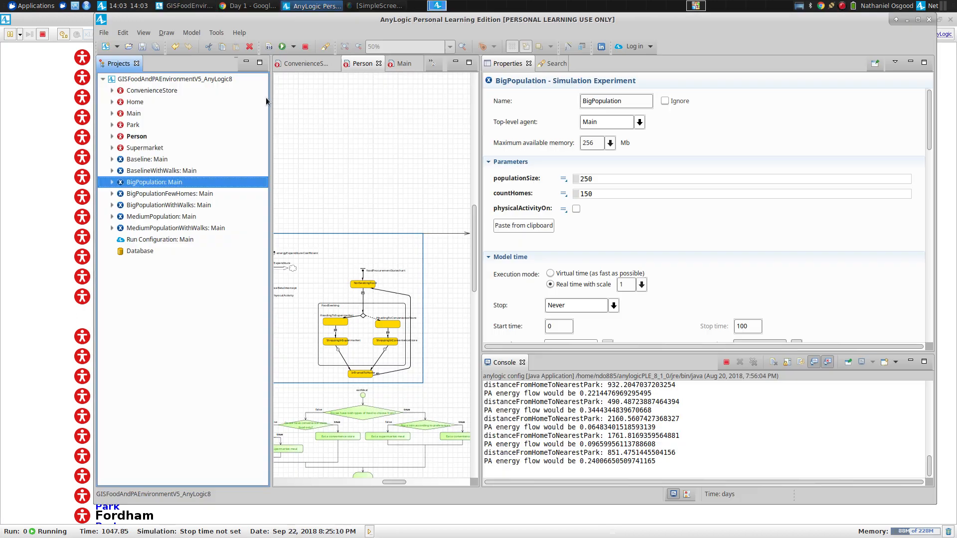
click(305, 48)
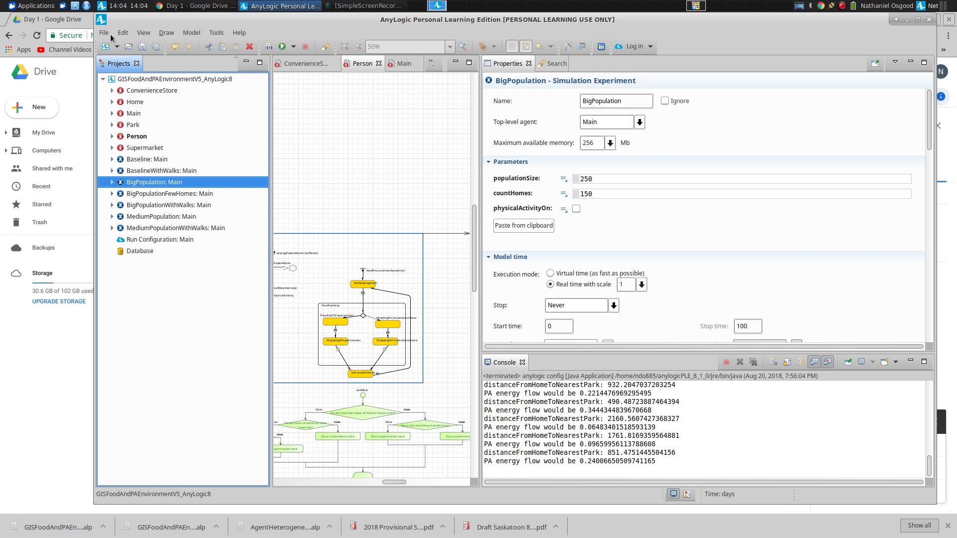
click(192, 33)
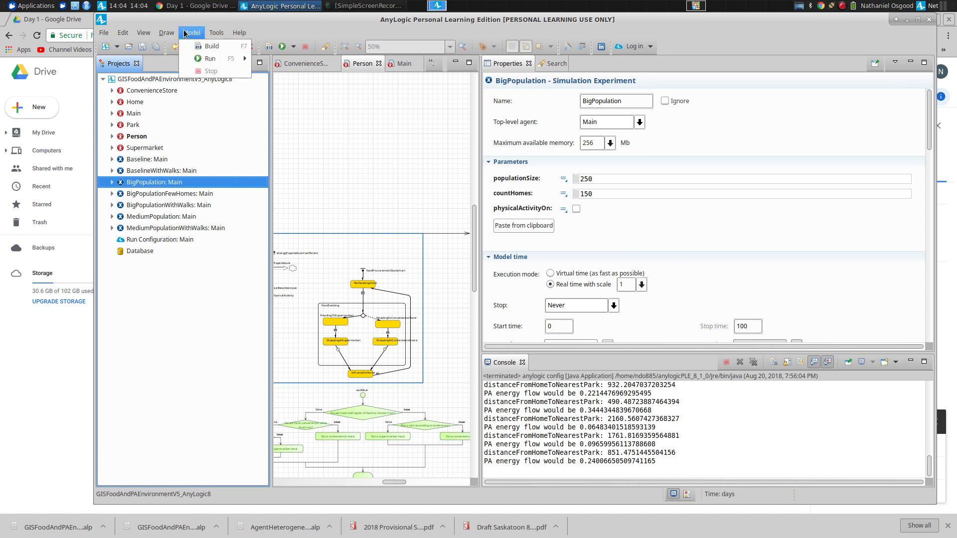
mouse_move(115, 28)
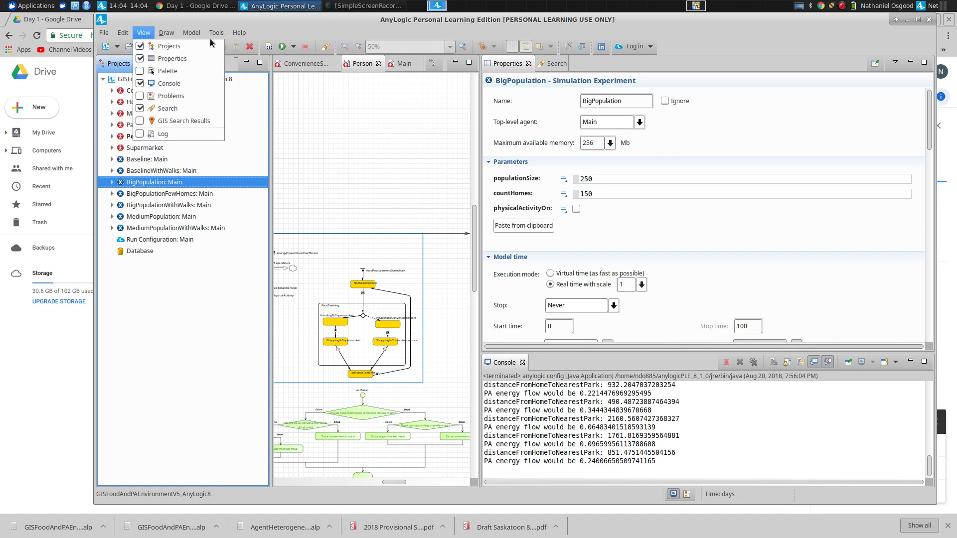
mouse_move(216, 34)
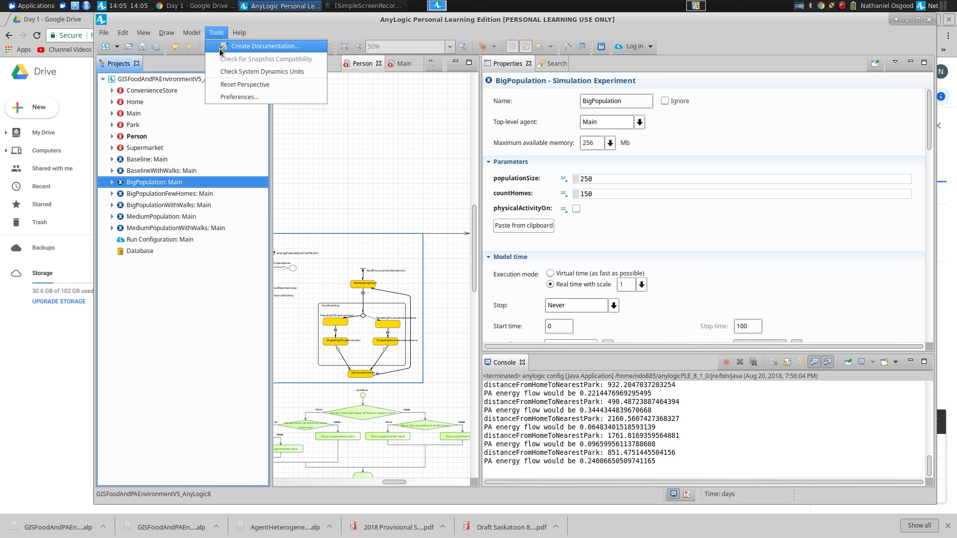
Start creating model documentation for the GIS food model, with DOCX - Document Word as the format.
click(219, 49)
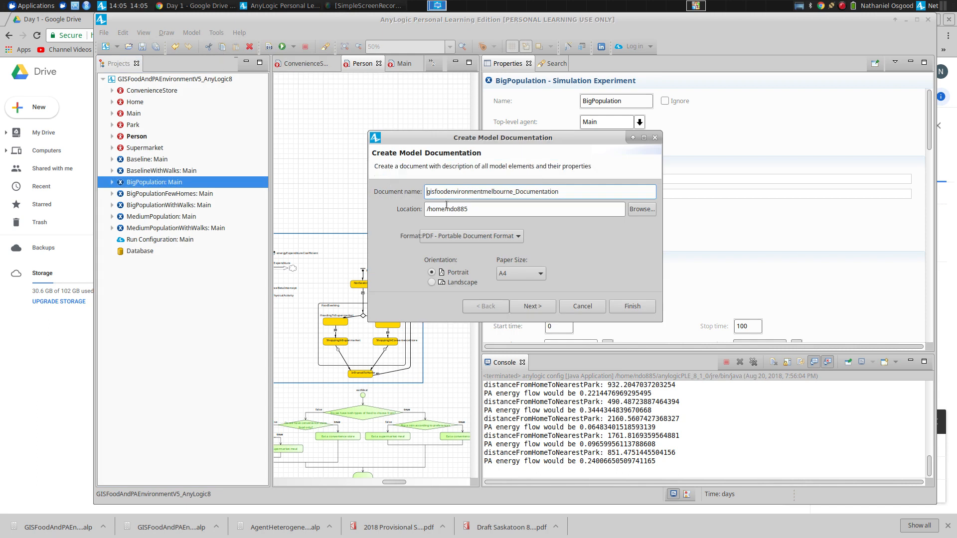
click(450, 241)
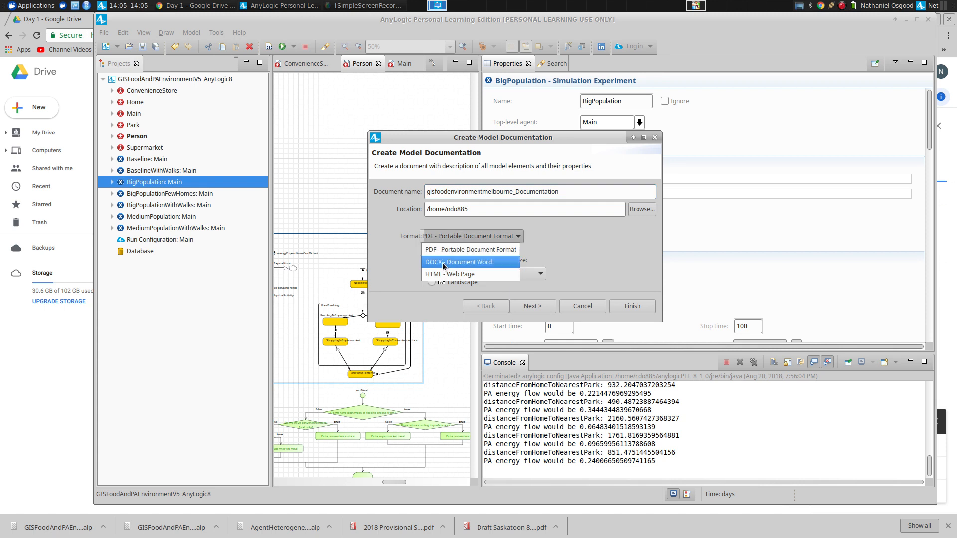
click(443, 262)
click(452, 237)
click(463, 262)
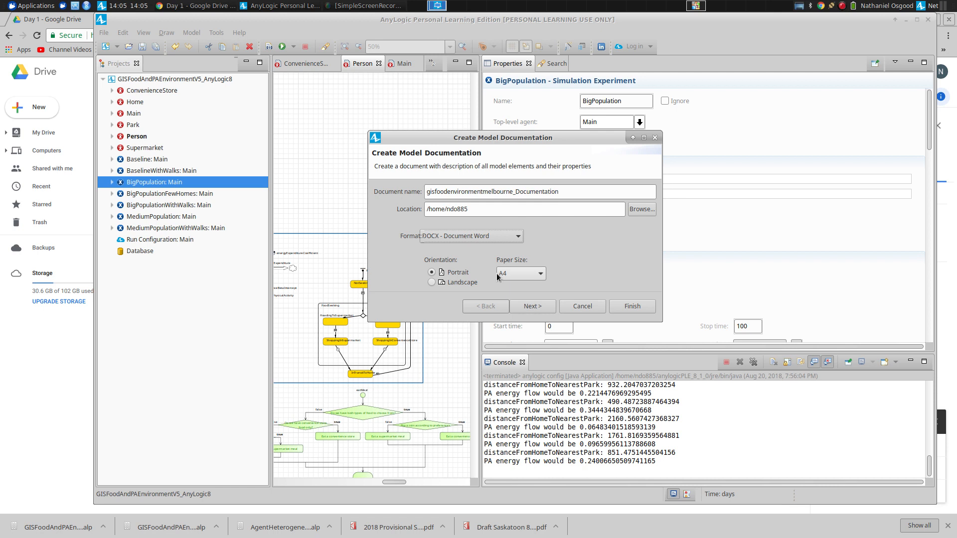
Review the top-level elements and element categories offered for the documentation, and leave the wizard without creating the document.
click(532, 307)
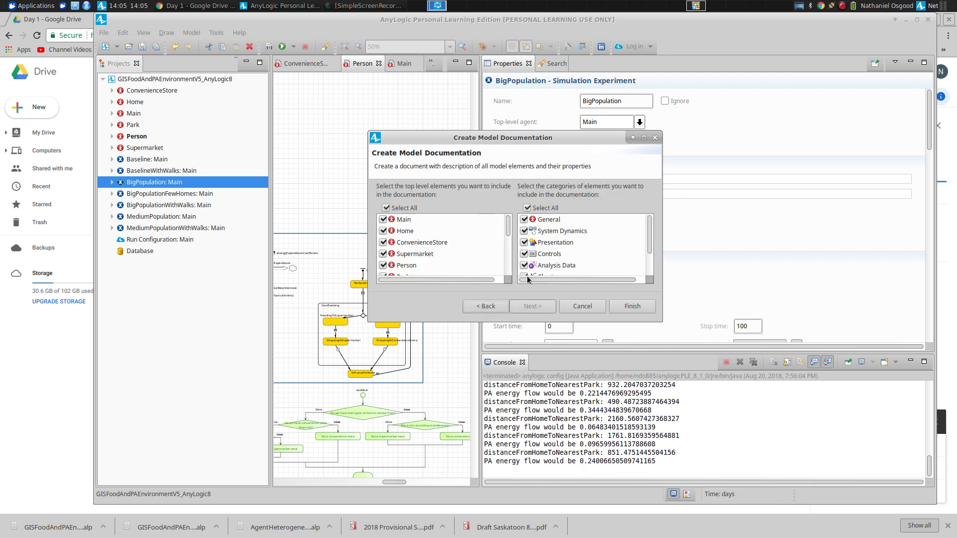
scroll(652, 238, down, 1)
drag(652, 238, 652, 270)
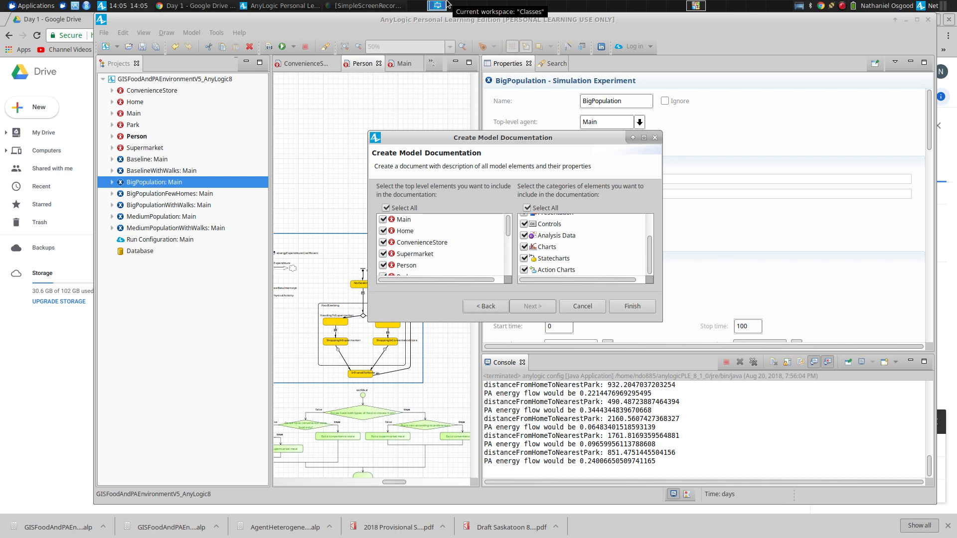
key(Escape)
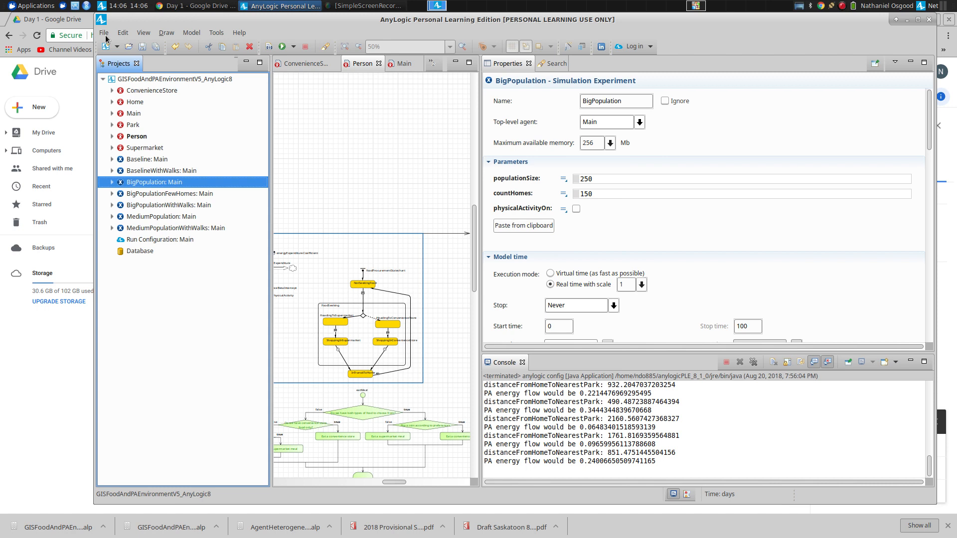
Examine the model's file commands, including the export and SVN version-control options.
click(110, 33)
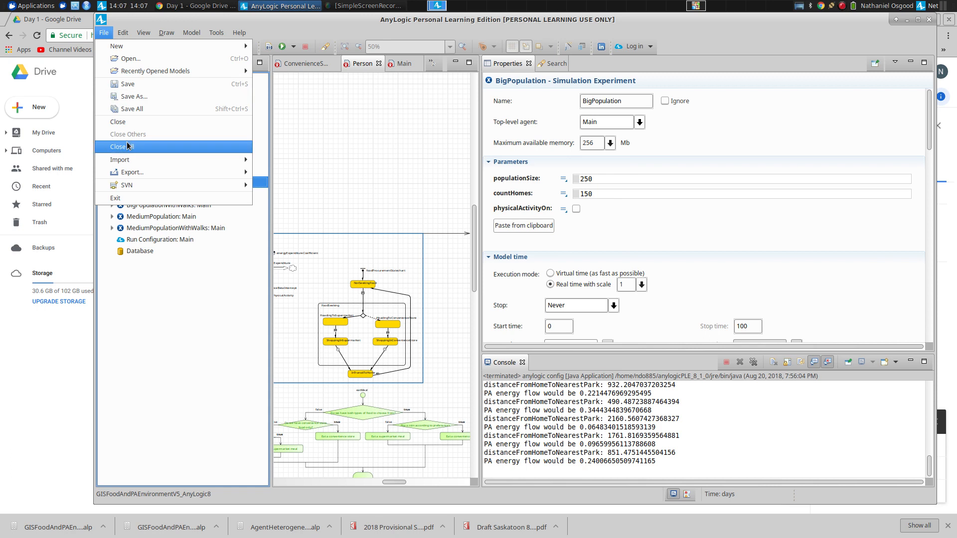
mouse_move(128, 172)
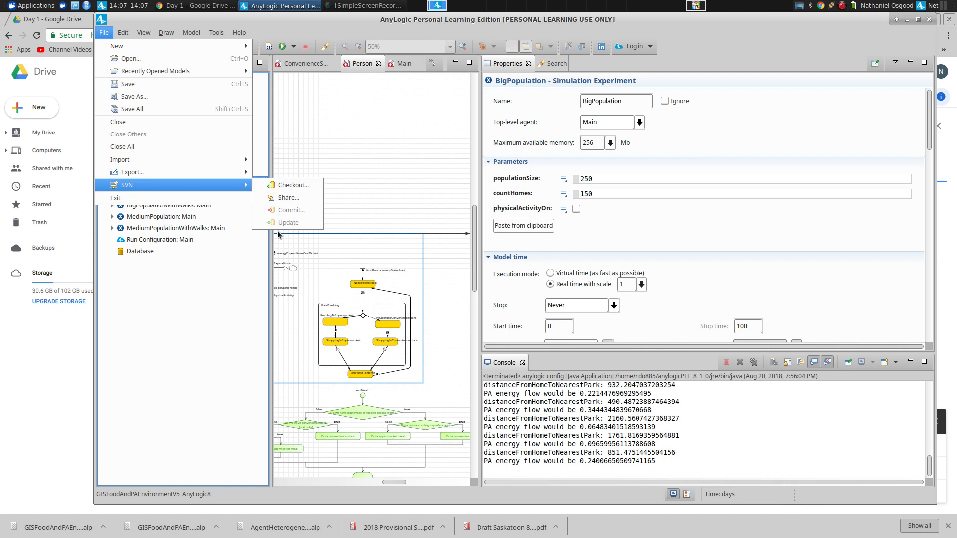
click(183, 294)
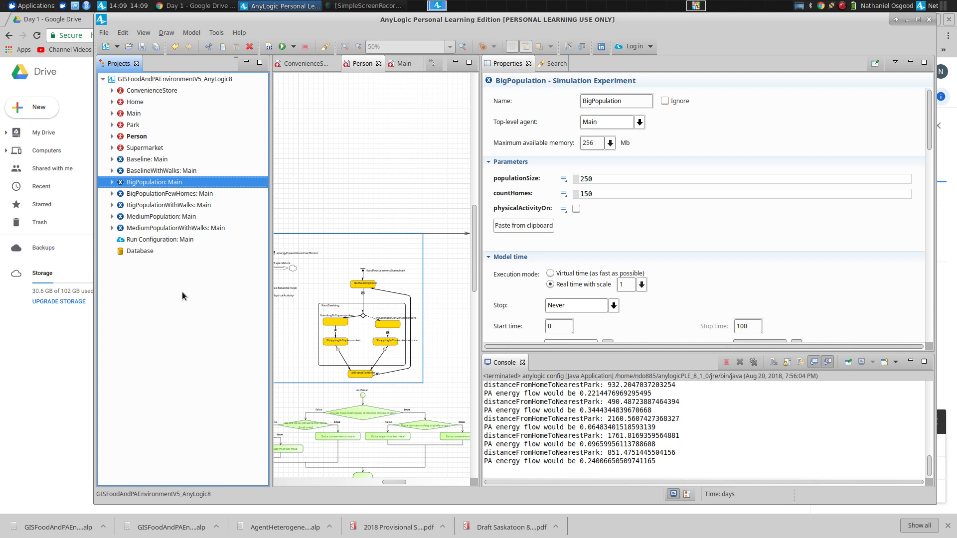
key(alt+Tab)
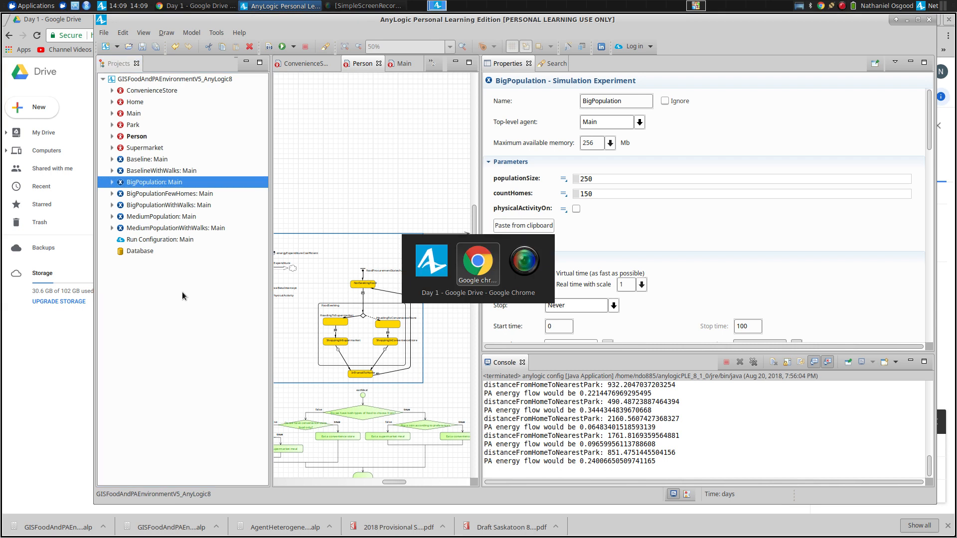
key(alt+Tab)
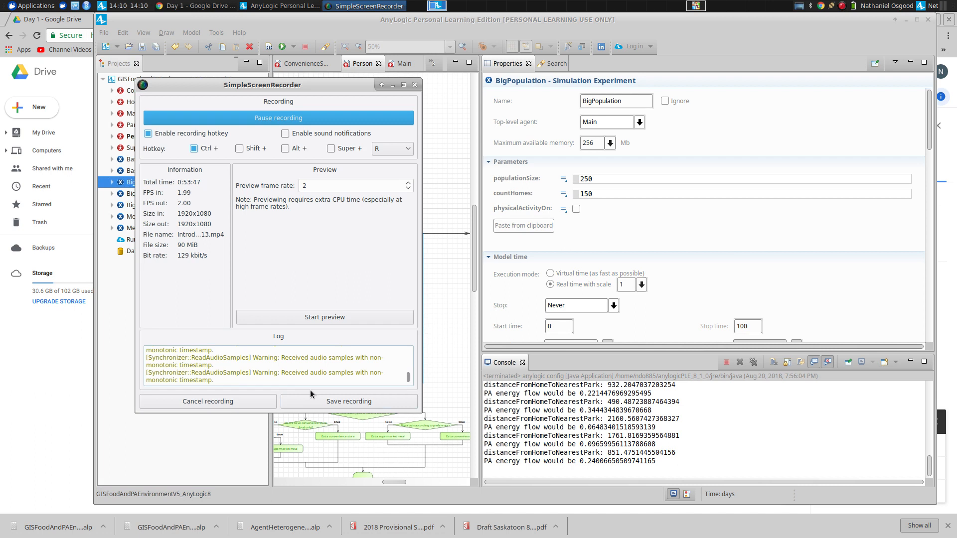